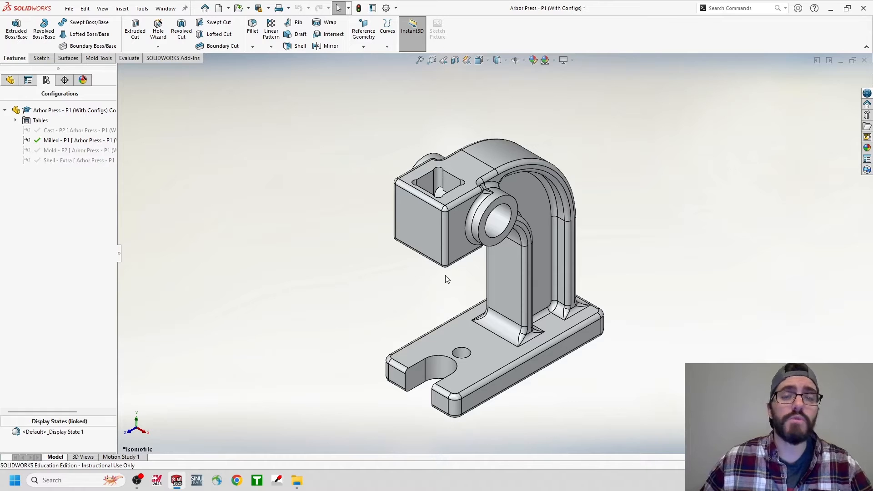
- Activate the Cast - P2, Mold - P2 and Shell - Extra configurations in turn and inspect the hollow side of the shelled model
double_click(106, 131)
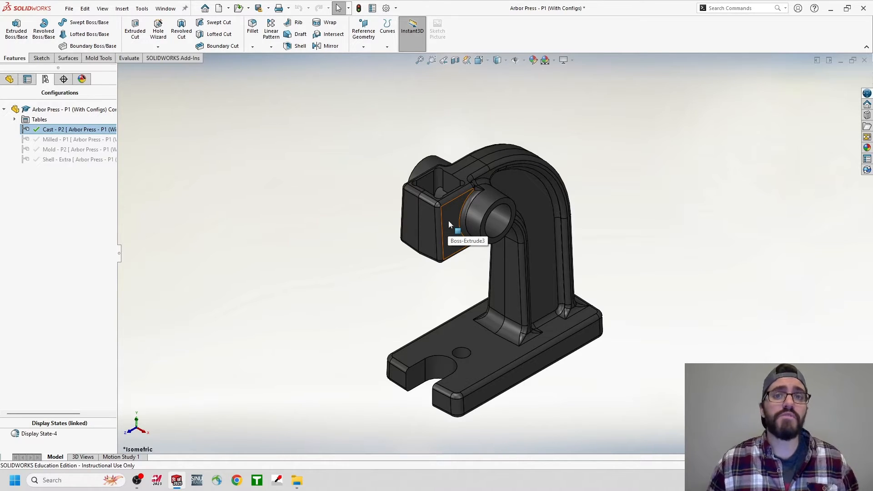
double_click(103, 154)
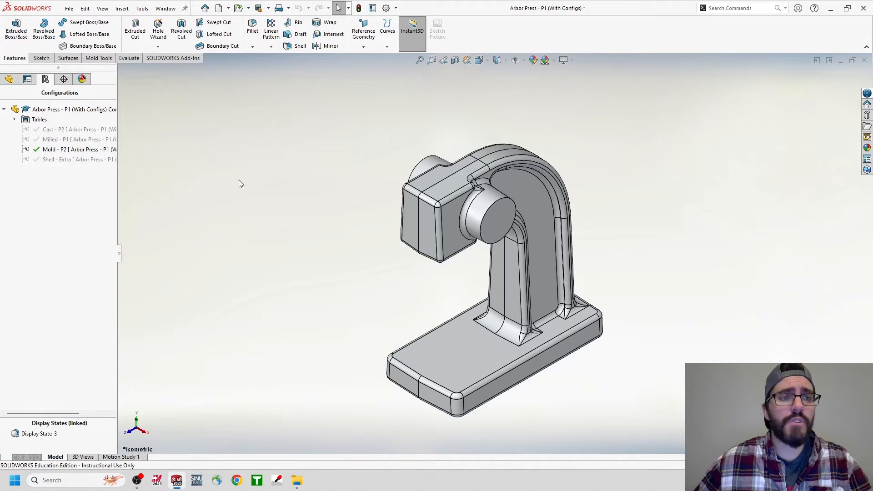
double_click(103, 159)
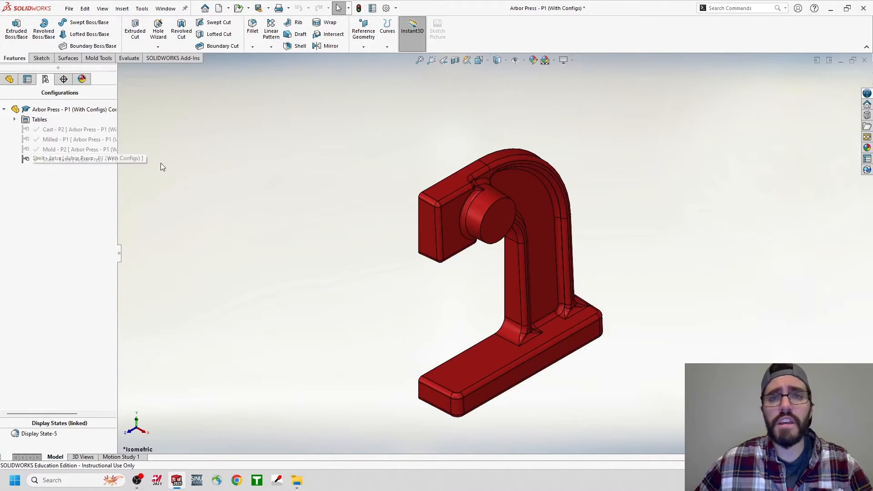
middle_click_drag(221, 168, 326, 207)
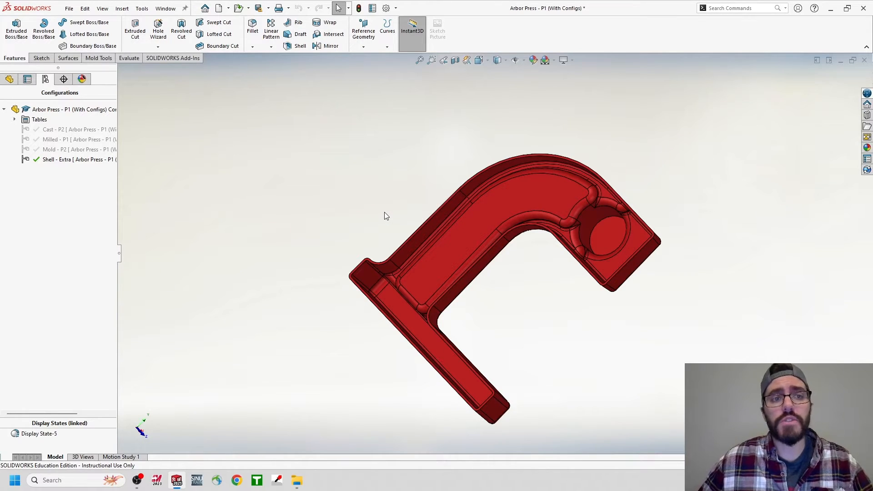
- Activate the Milled - P1 configuration and set the view to isometric
double_click(104, 140)
key("space")
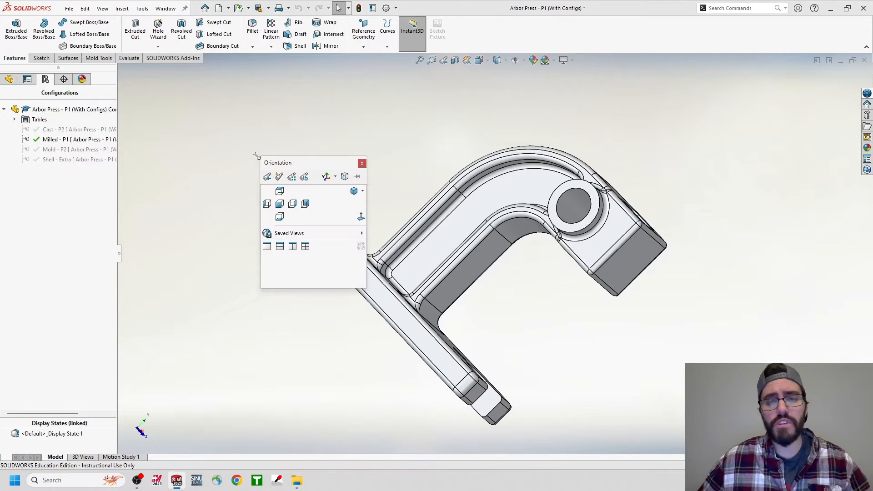
left_click(350, 190)
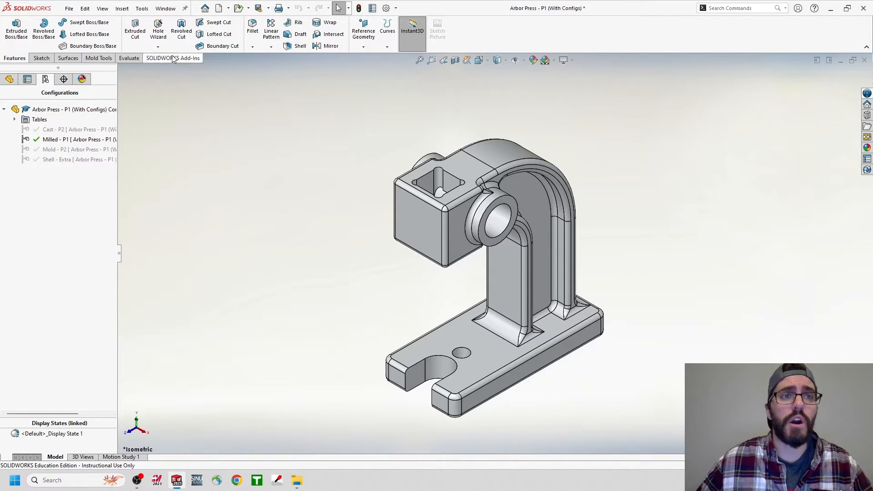
- Make an assembly from the arbor press part, inserting its Cast - P2 configuration fixed at the assembly origin
left_click(68, 13)
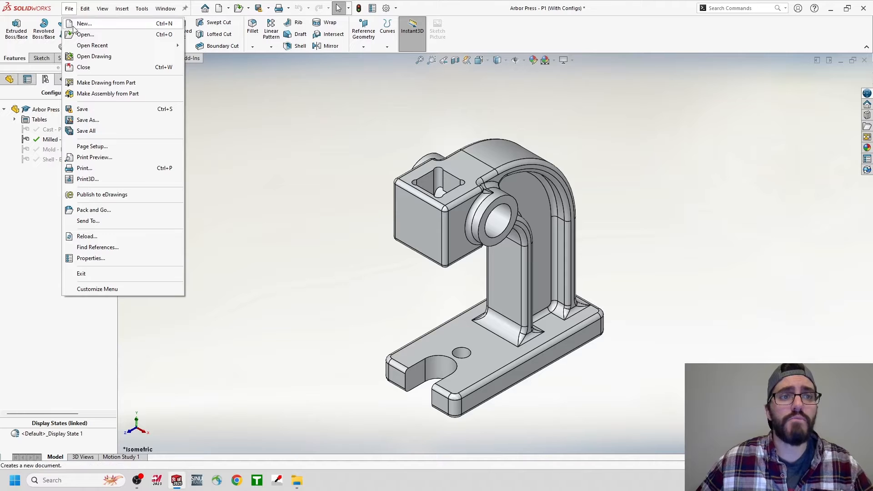
left_click(92, 93)
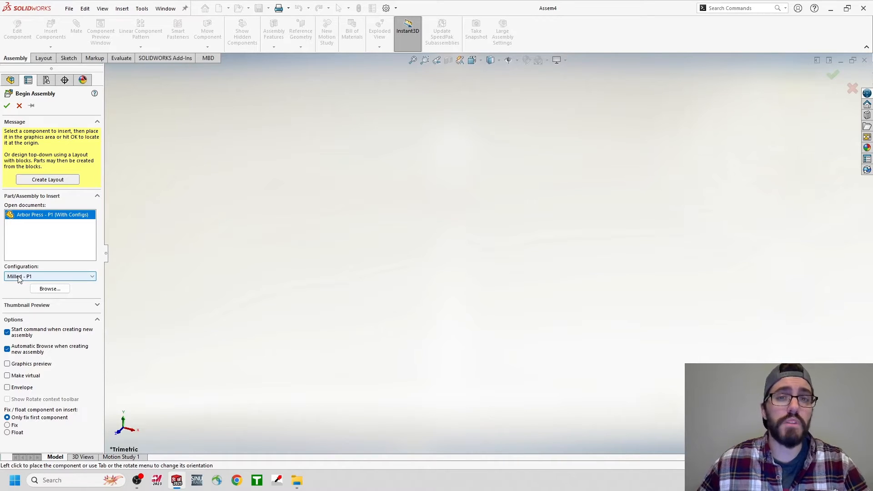
left_click(41, 278)
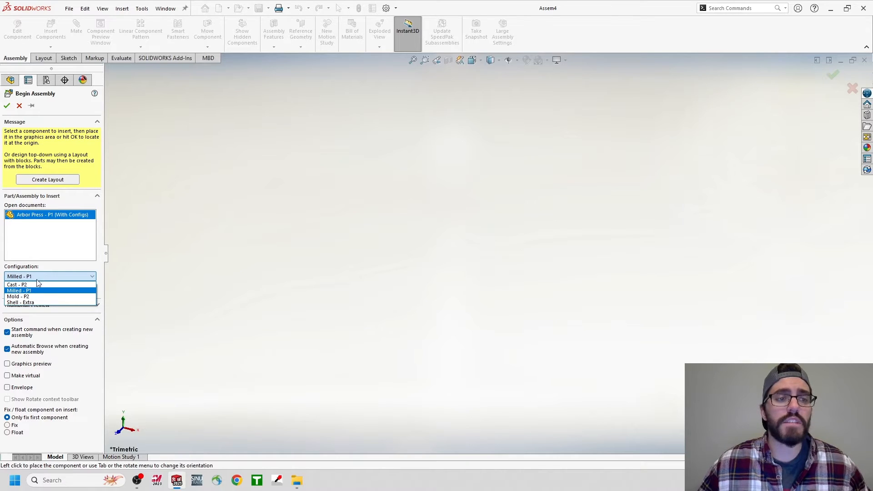
left_click(32, 285)
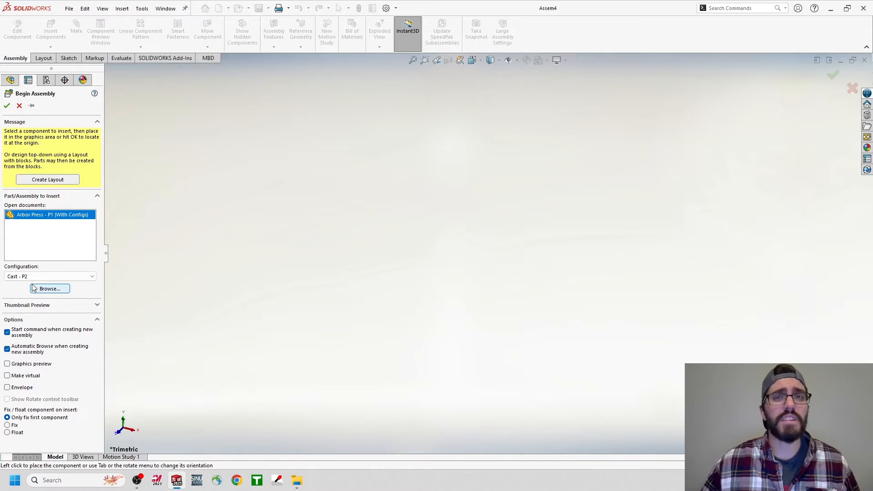
left_click(24, 218)
left_click(25, 221)
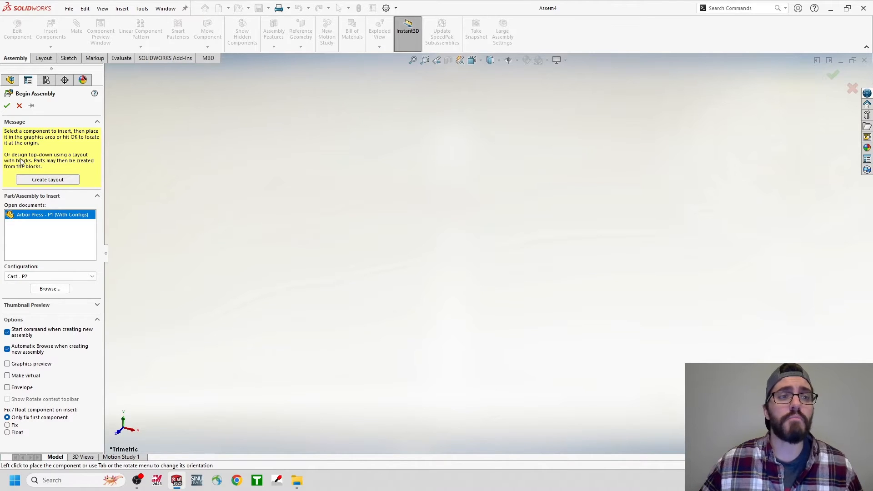
left_click(7, 108)
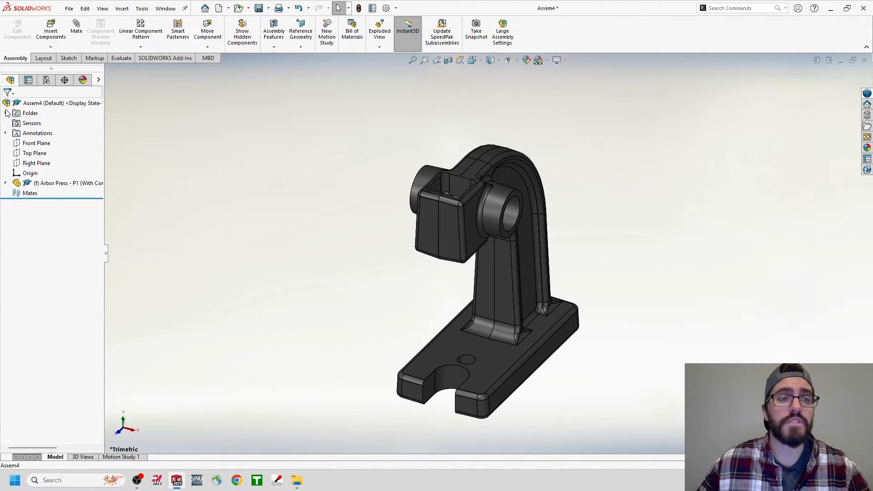
- Examine the assembly origin and the feature tree of the inserted arbor press component
left_click(28, 175)
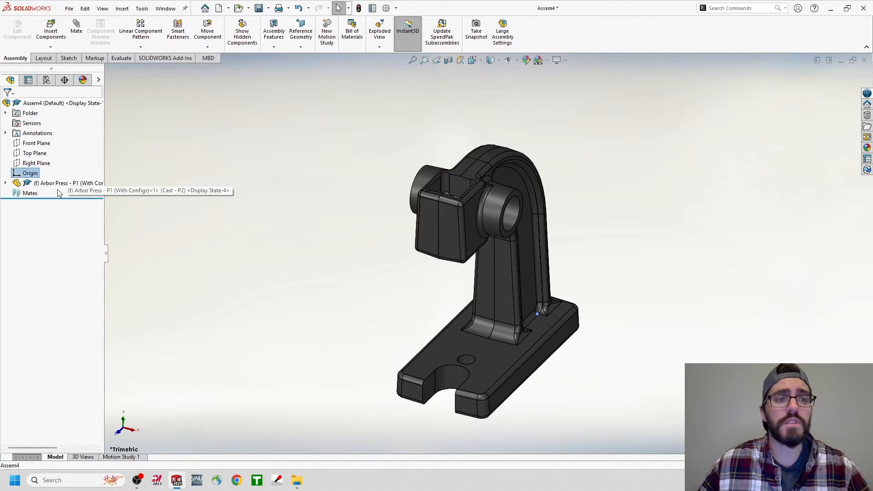
left_click(5, 184)
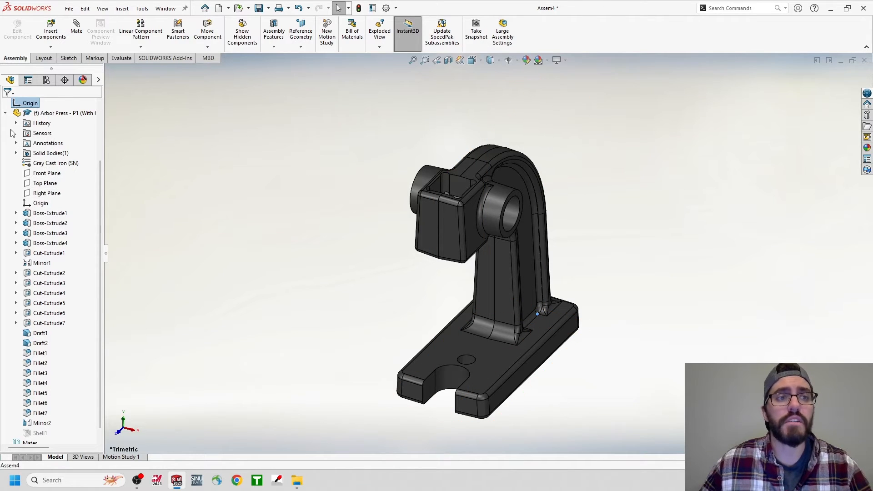
left_click(6, 114)
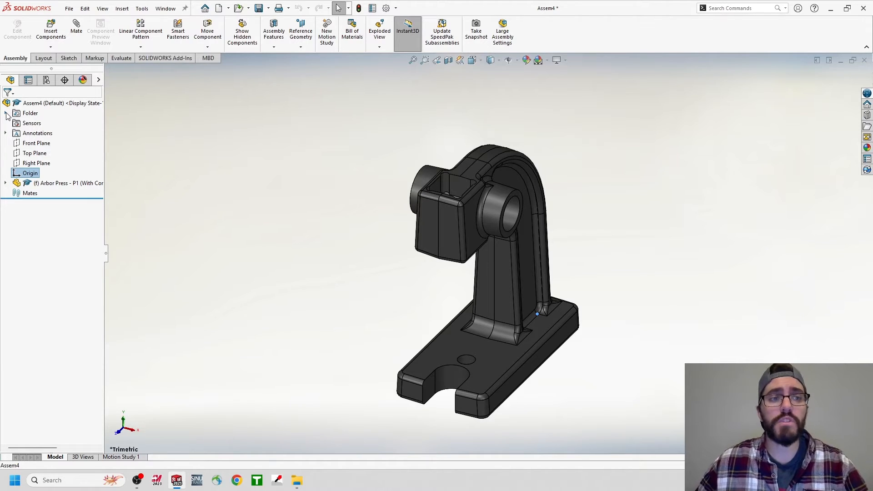
- Switch the arbor press component in the assembly to the Mold - P2 configuration
right_click(48, 184)
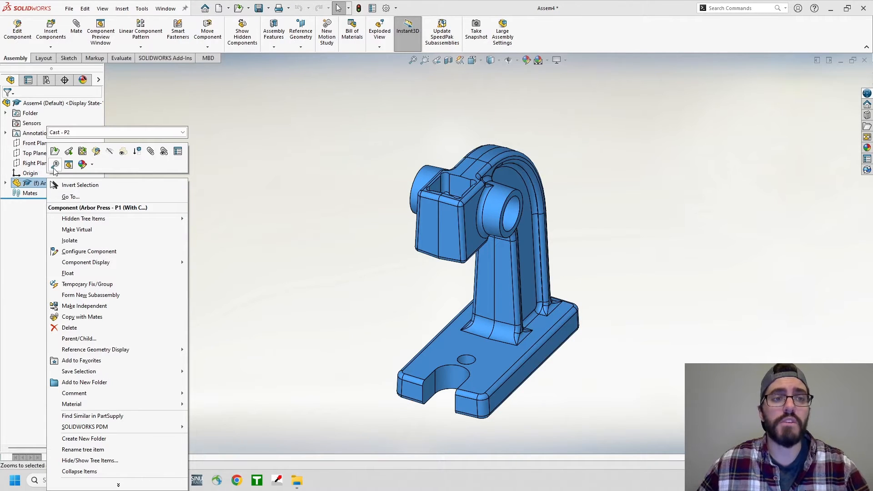
left_click(81, 132)
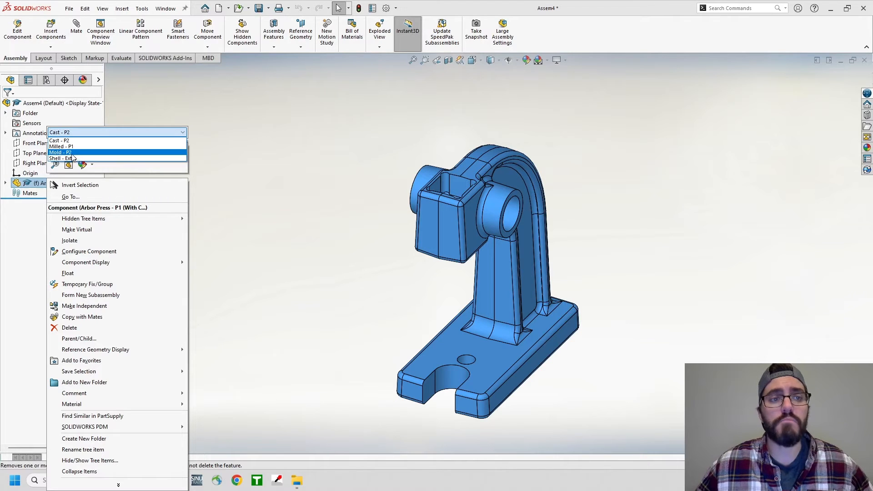
left_click(75, 153)
left_click(193, 134)
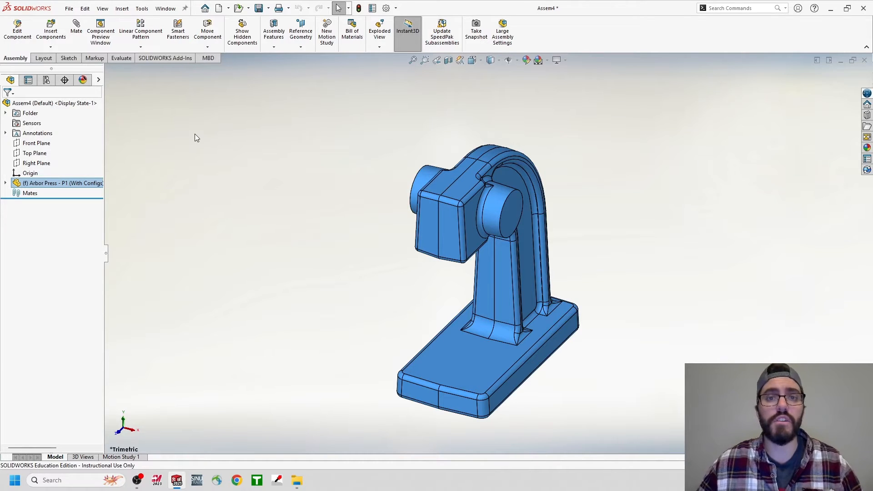
left_click(195, 134)
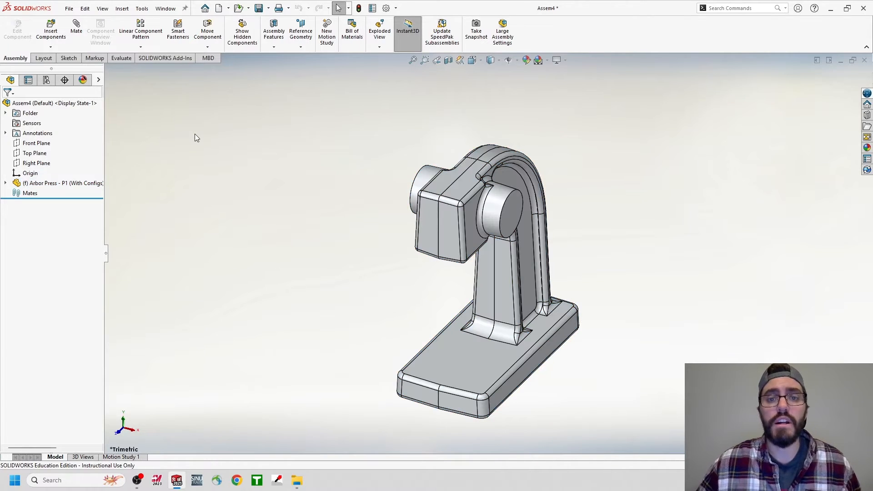
right_click(446, 180)
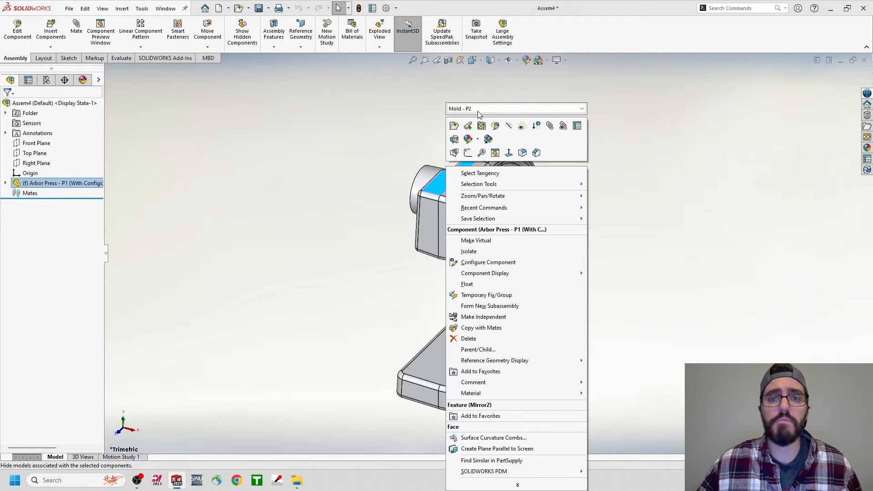
left_click(485, 93)
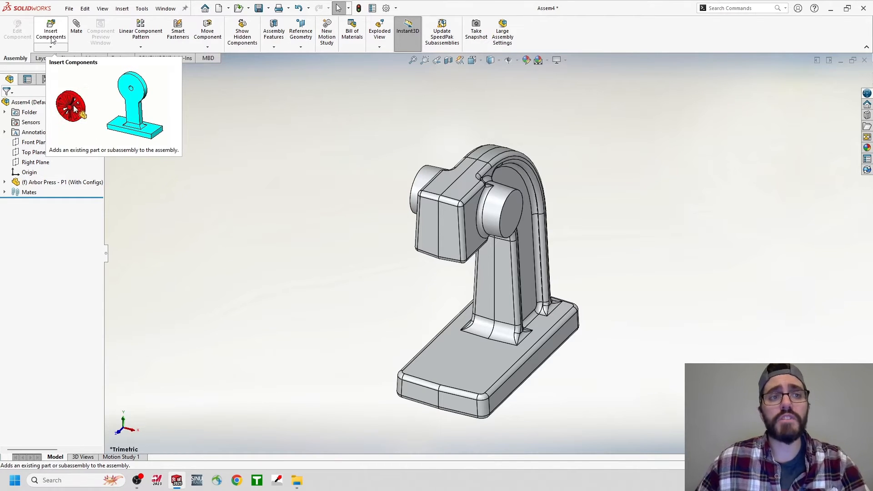
- Insert a new part into the assembly, positioning it on the assembly's Right Plane
left_click(50, 47)
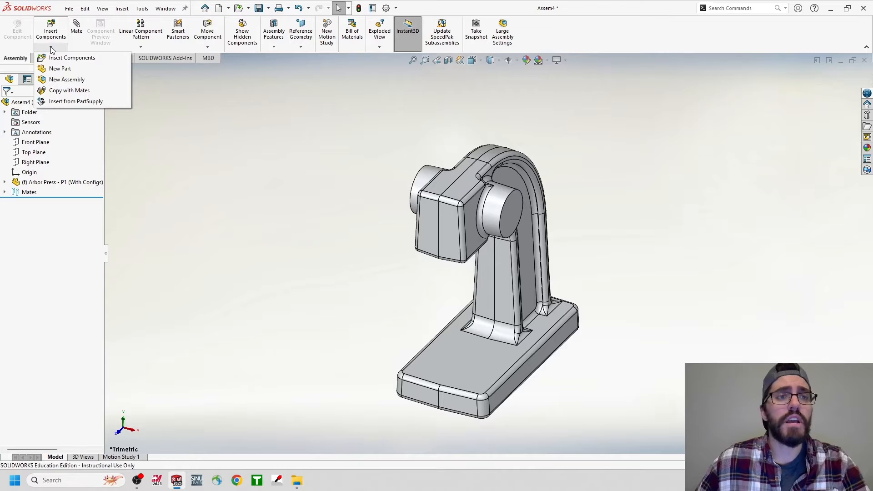
left_click(60, 72)
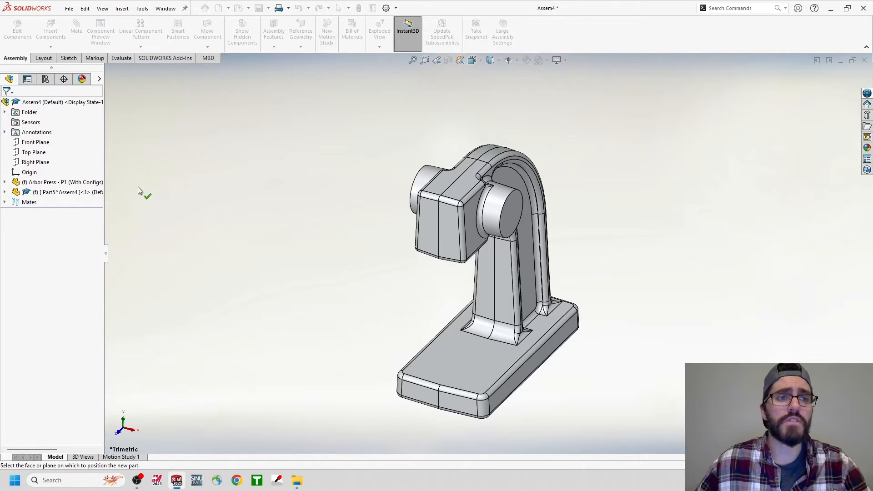
left_click(41, 164)
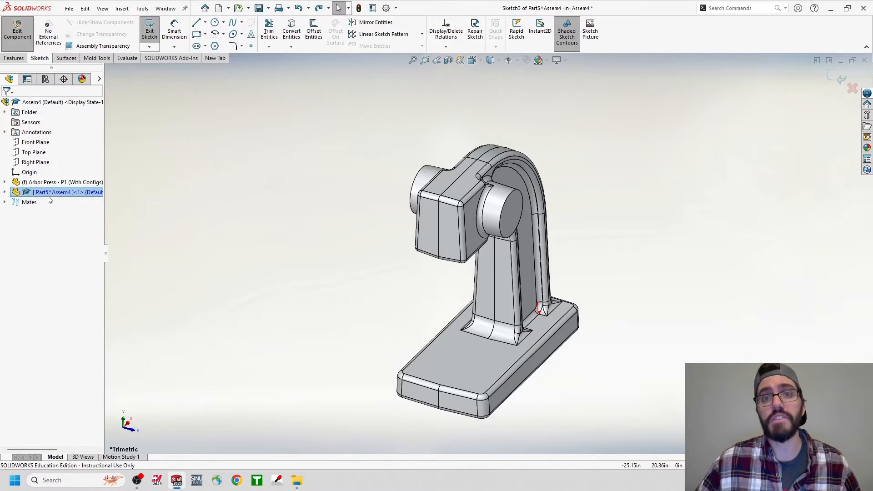
- In the right view, sketch a corner rectangle about 6.9 by 7.4 in that fully encloses the arbor press
key("space")
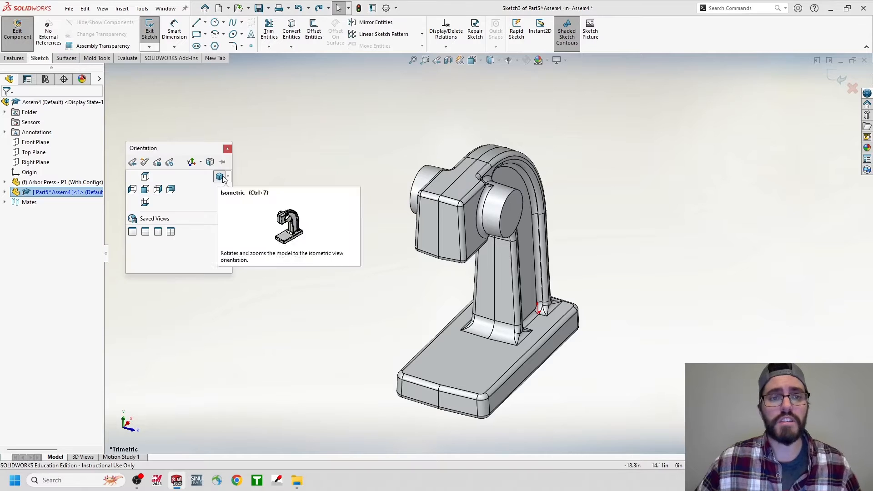
left_click(159, 189)
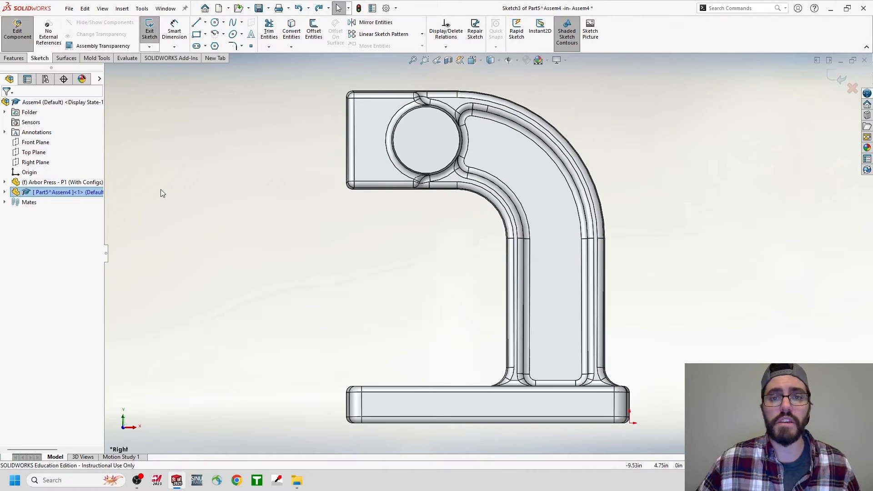
left_click(161, 190)
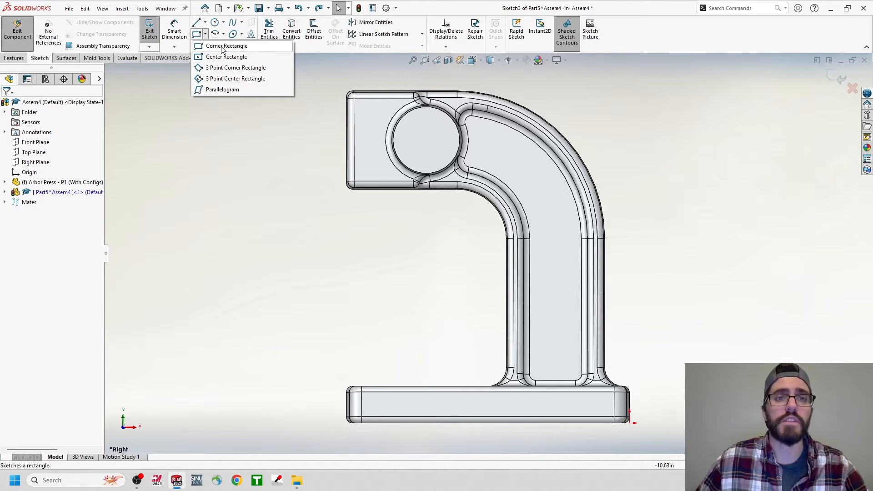
left_click(223, 47)
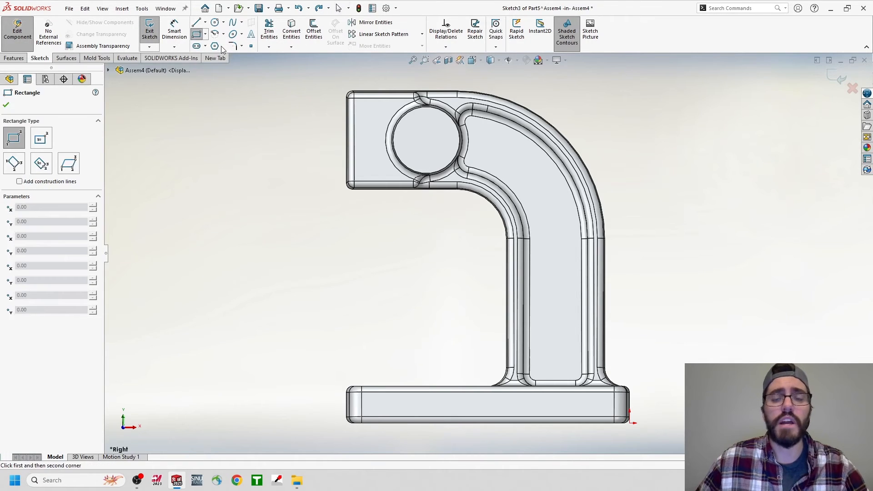
left_click(659, 437)
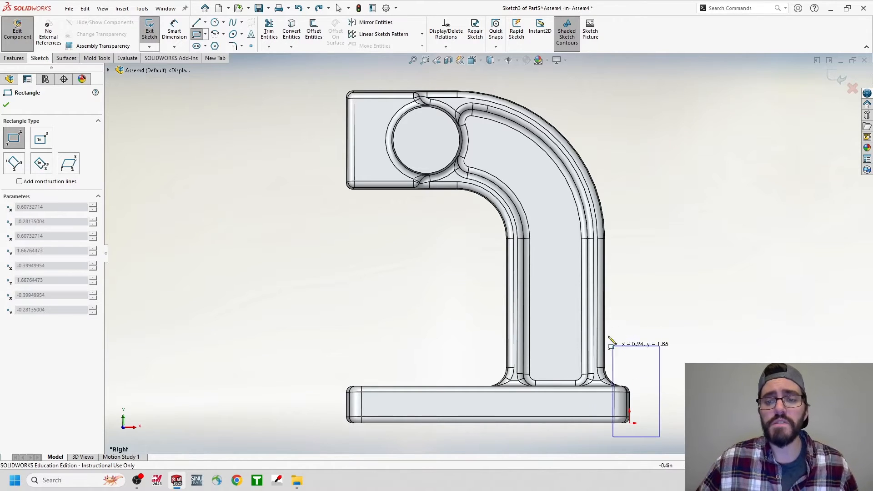
left_click(320, 73)
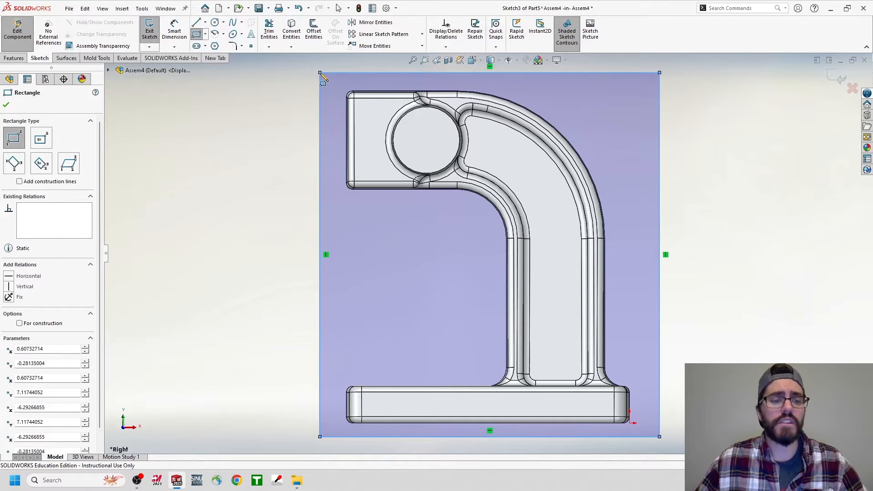
key("Escape")
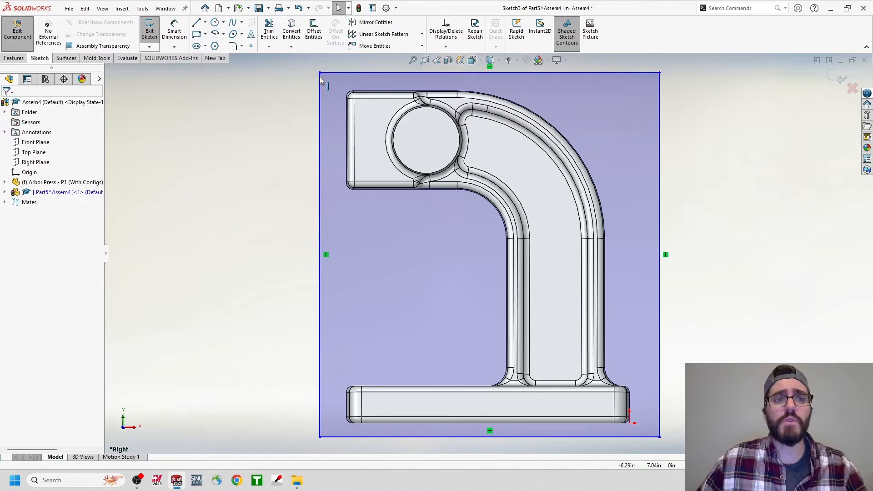
- Dimension the horizontal distance from the origin to the rectangle's nearest vertical edge as 1 in
left_click(175, 30)
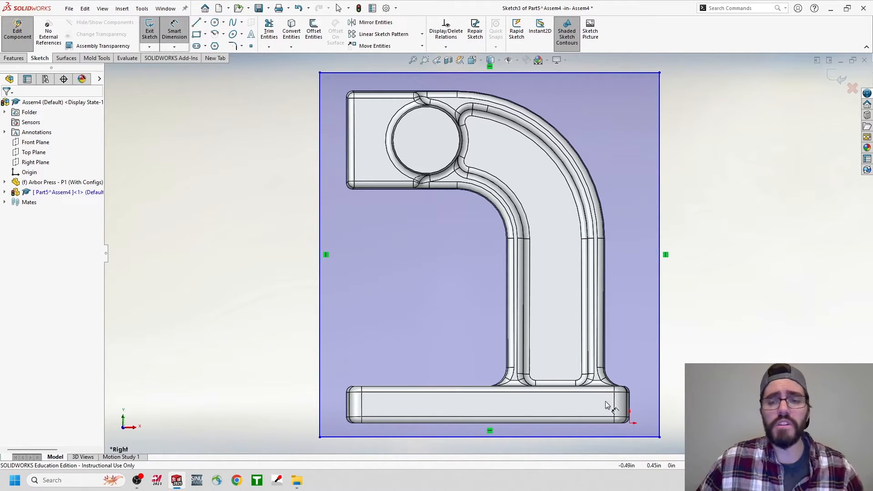
left_click(629, 423)
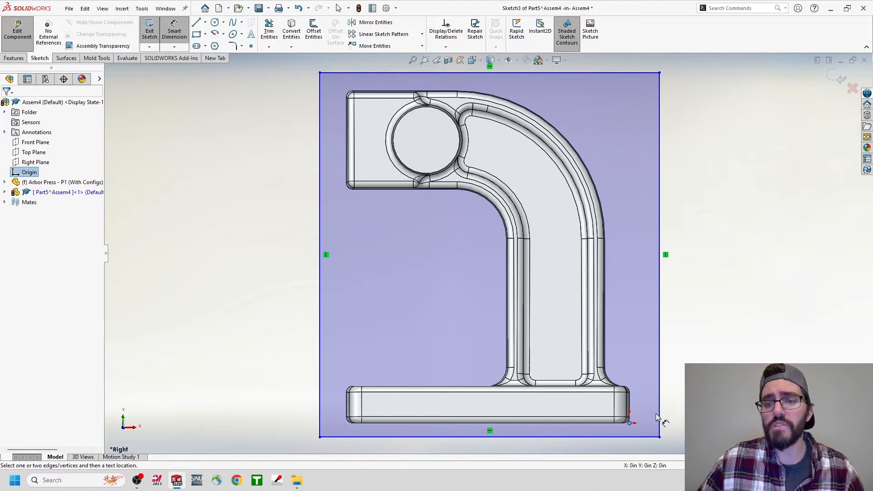
left_click(659, 418)
left_click(650, 378)
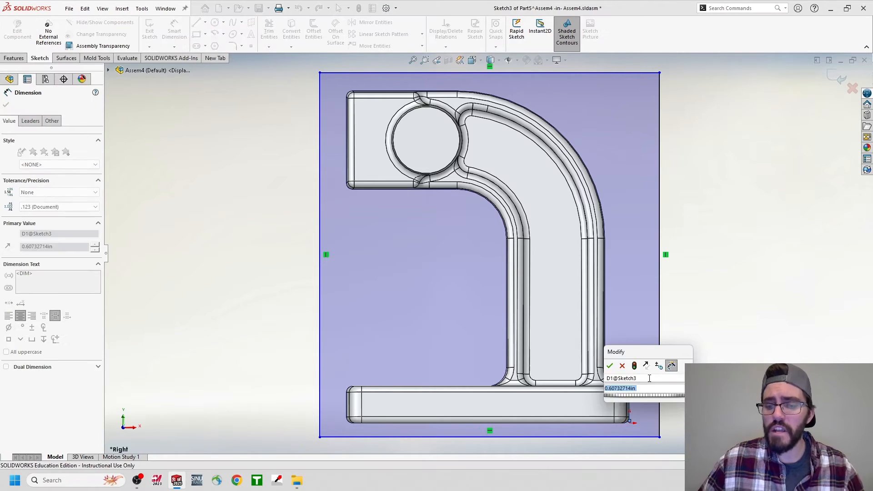
type("1")
key("Return")
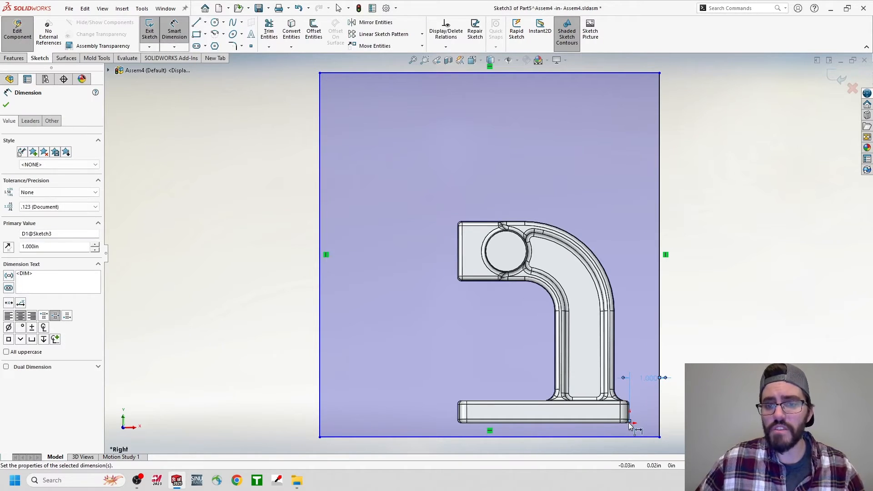
- Dimension the vertical distance from the origin to the rectangle's lower edge as 1 in
left_click(630, 423)
left_click(633, 437)
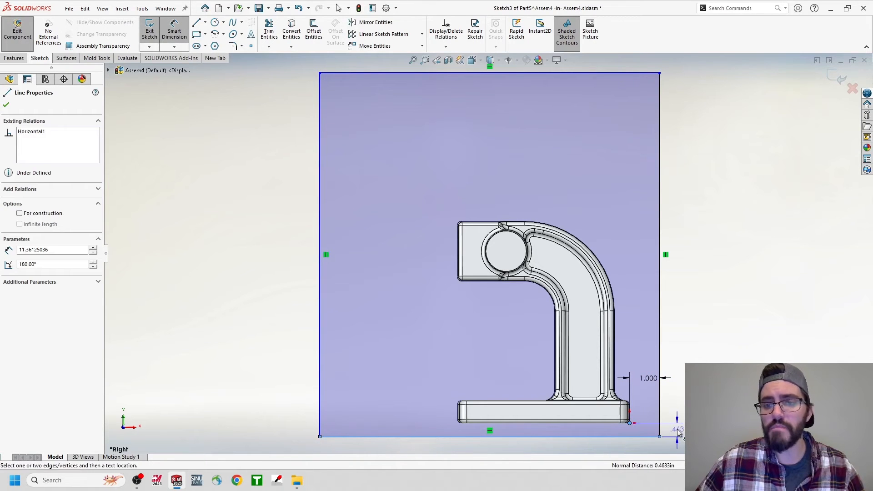
left_click(677, 432)
type("1")
key("Return")
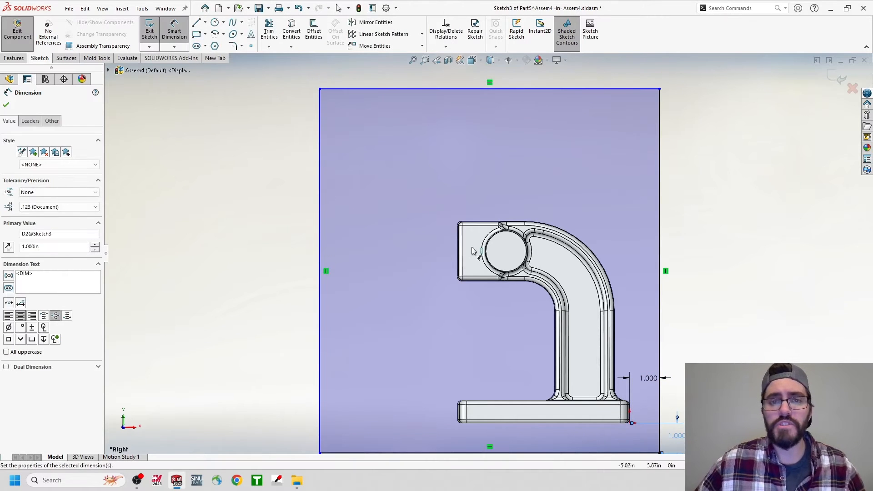
- Dimension the rectangle's overall width between its two vertical edges as 7.75 in
left_click(321, 174)
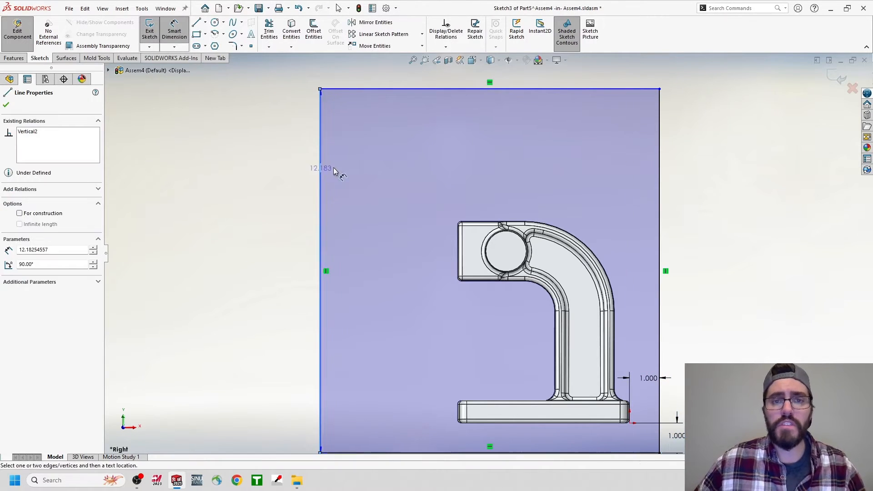
left_click(658, 200)
left_click(522, 81)
type("7")
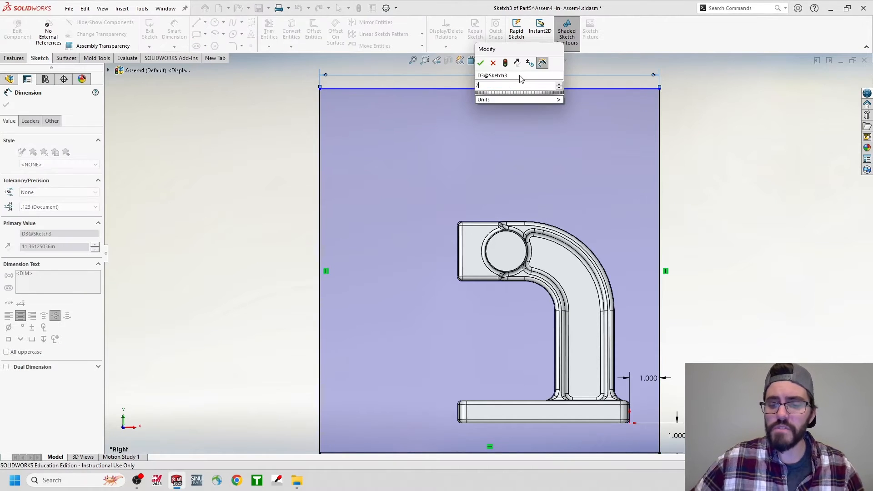
type(".75")
key("Return")
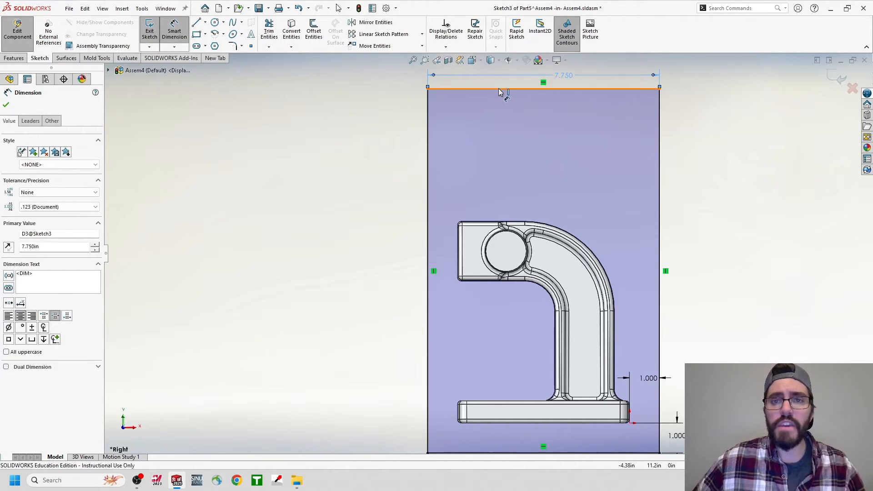
- Dimension the rectangle's height as 8.75 in and reposition the width and height dimensions closer to mid-span
left_click(500, 92)
left_click(458, 453)
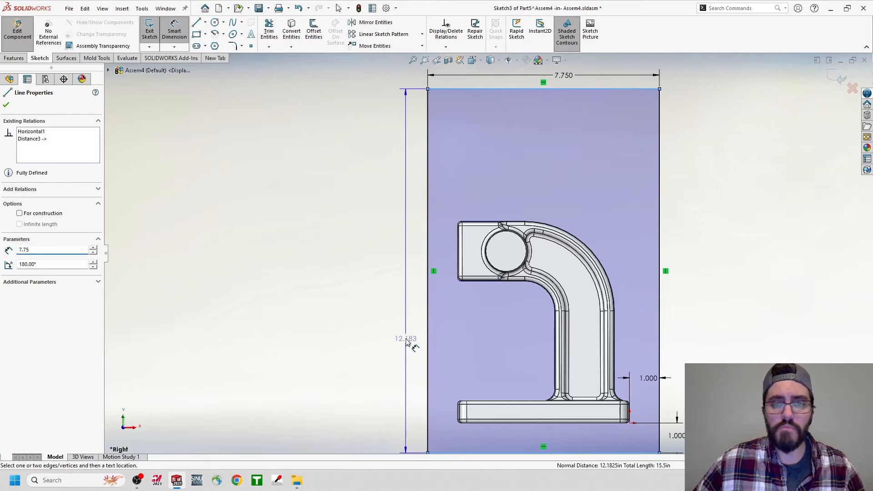
left_click(407, 342)
type("8.75")
key("Return")
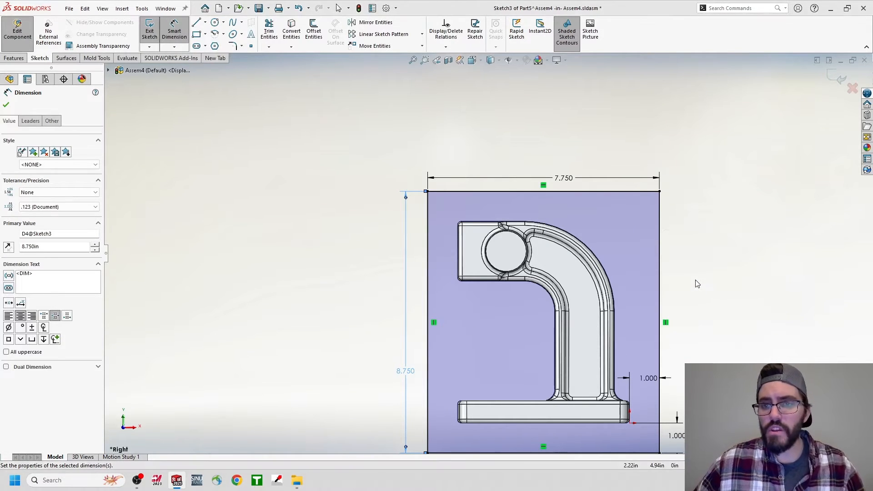
key("f")
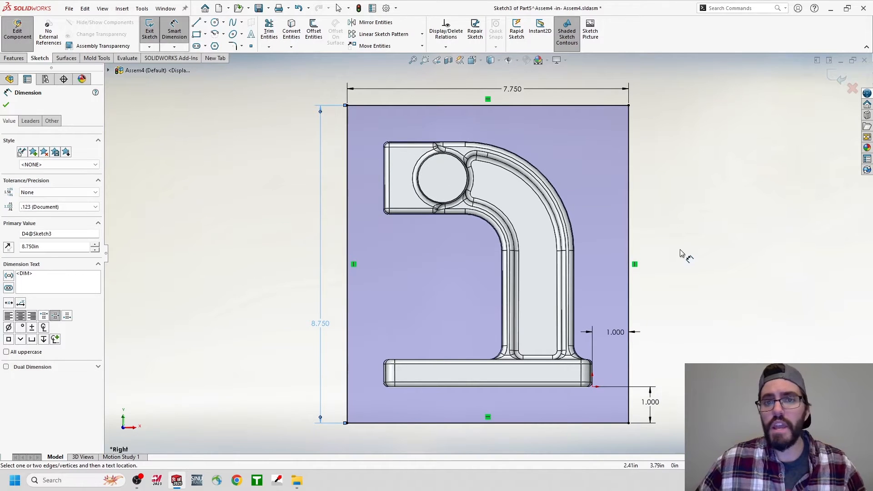
left_click(504, 88)
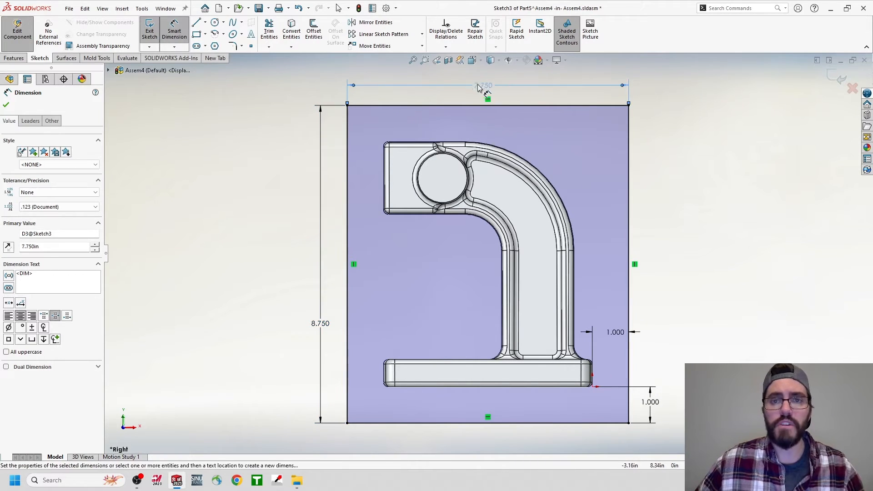
left_click_drag(322, 321, 311, 251)
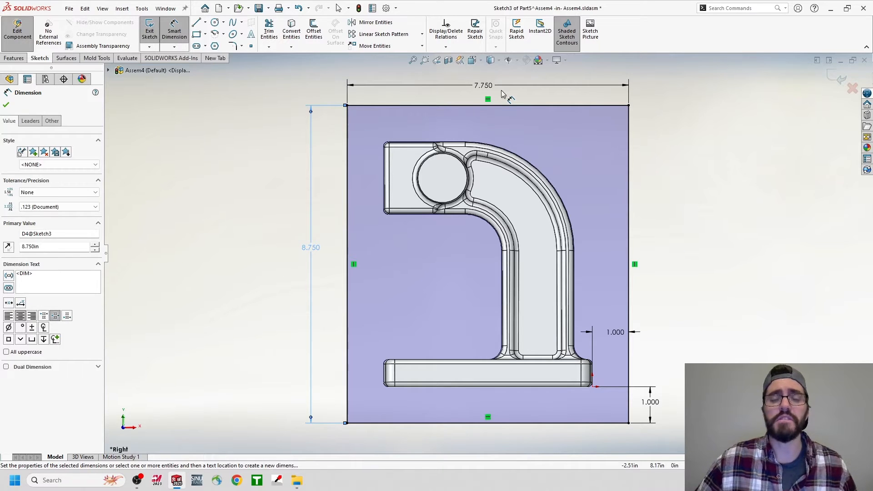
- Extrude the rectangle as a blind boss 2 in deep, with the direction reversed to the far side of the sketch plane
key("space")
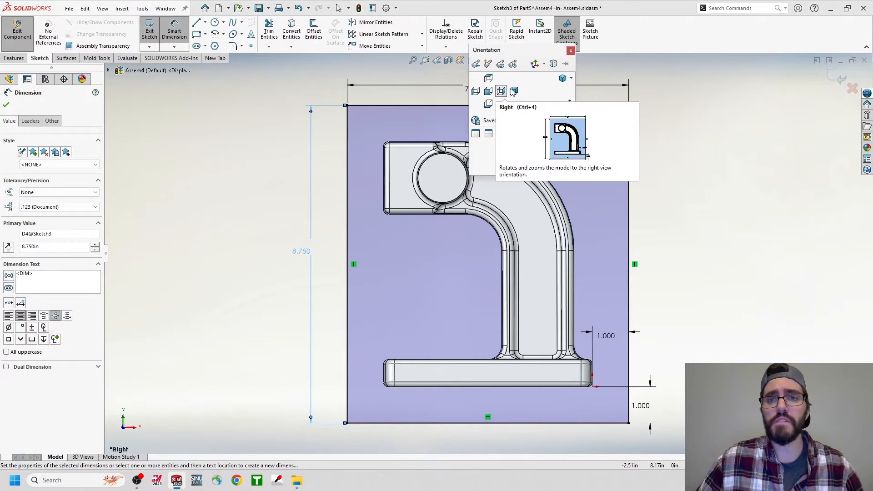
left_click(559, 79)
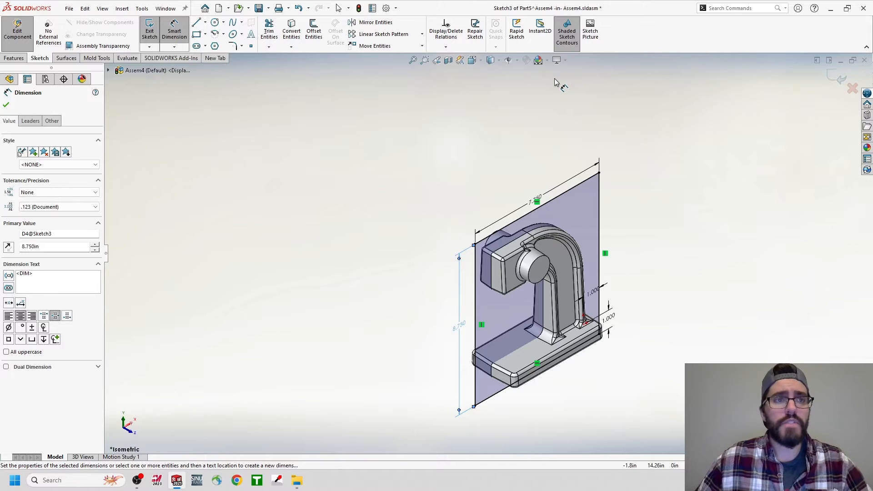
left_click(15, 58)
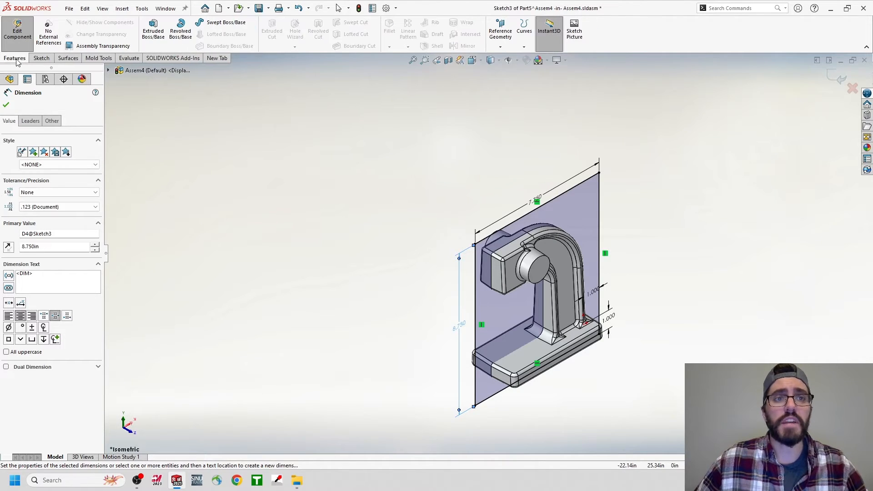
left_click(142, 34)
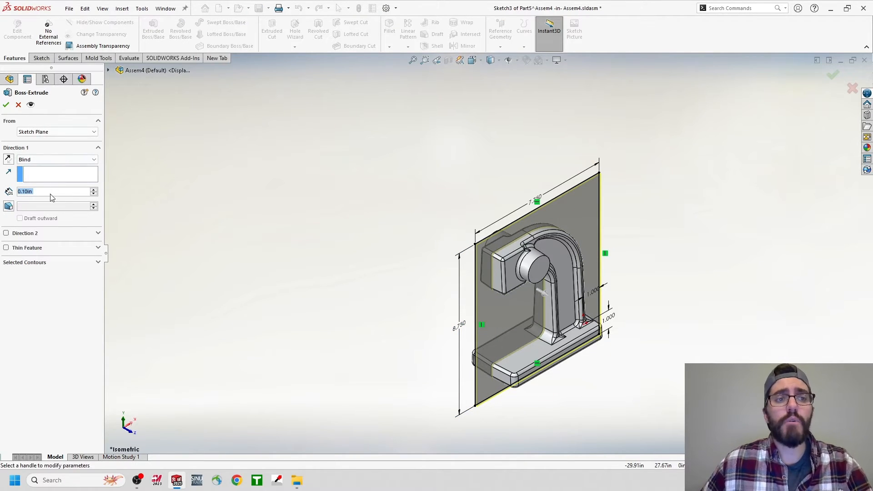
type("2")
key("Return")
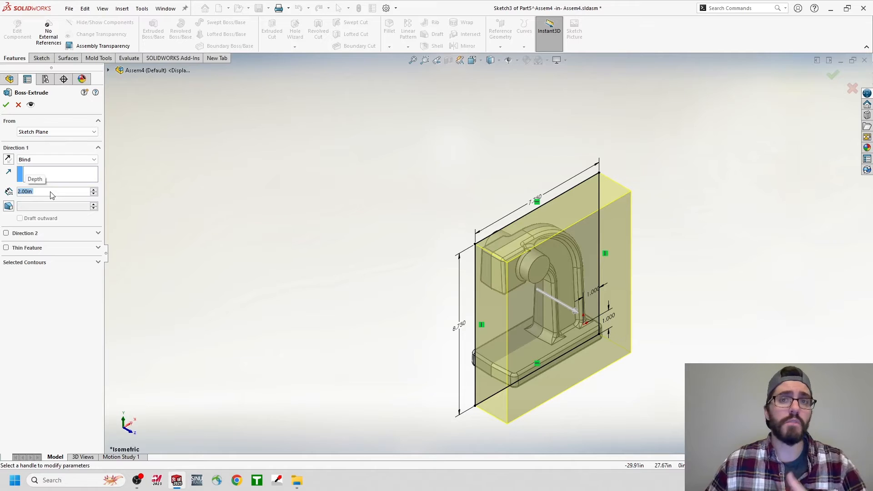
left_click(11, 163)
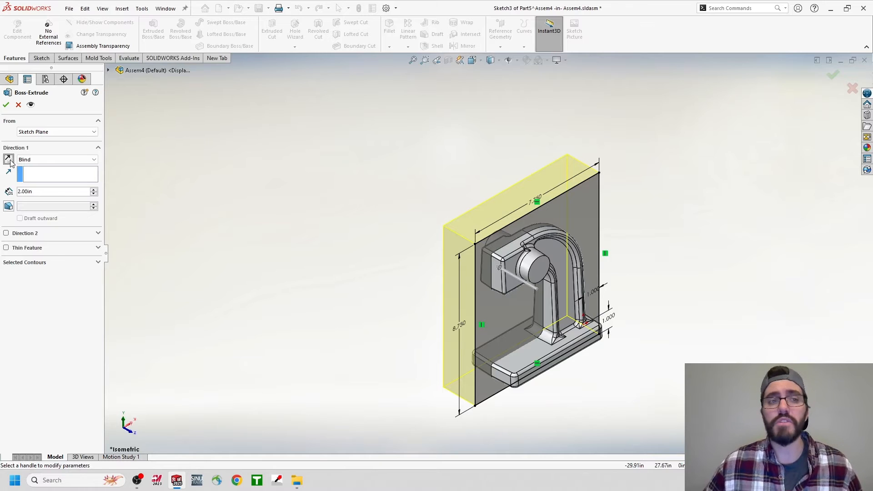
left_click(6, 106)
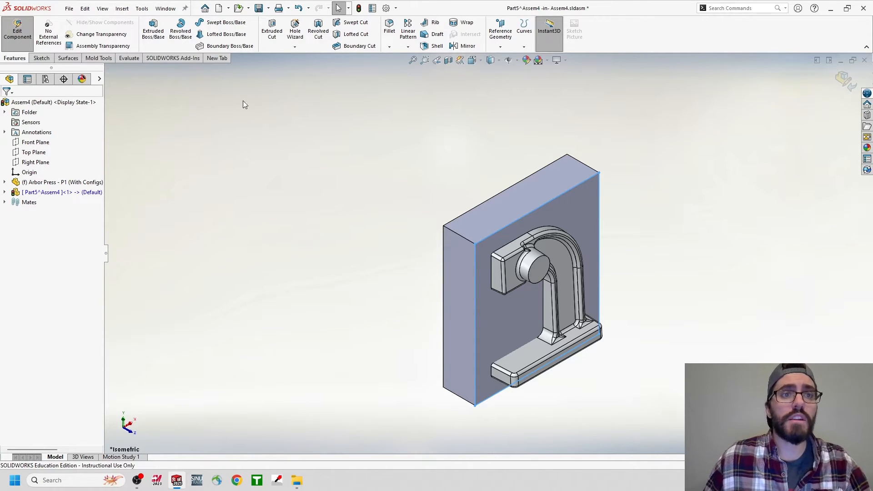
- Start a Cavity feature in the new block with the arbor press as the design component
left_click(126, 11)
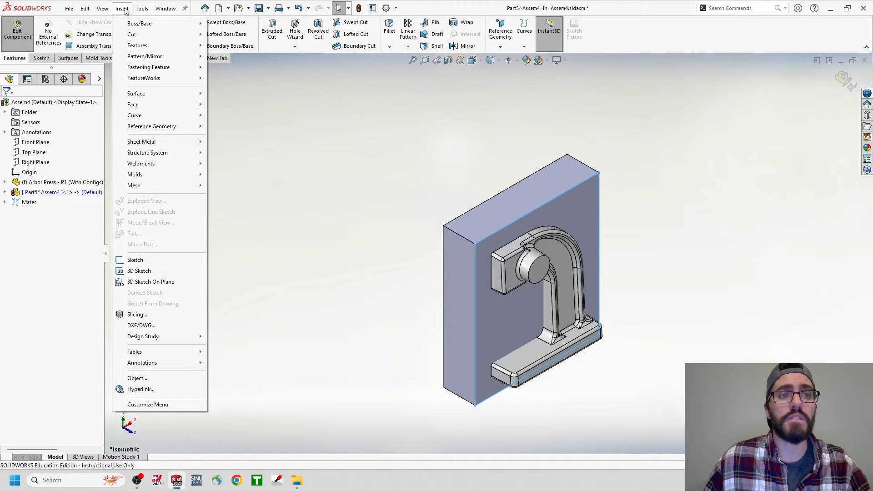
mouse_move(134, 47)
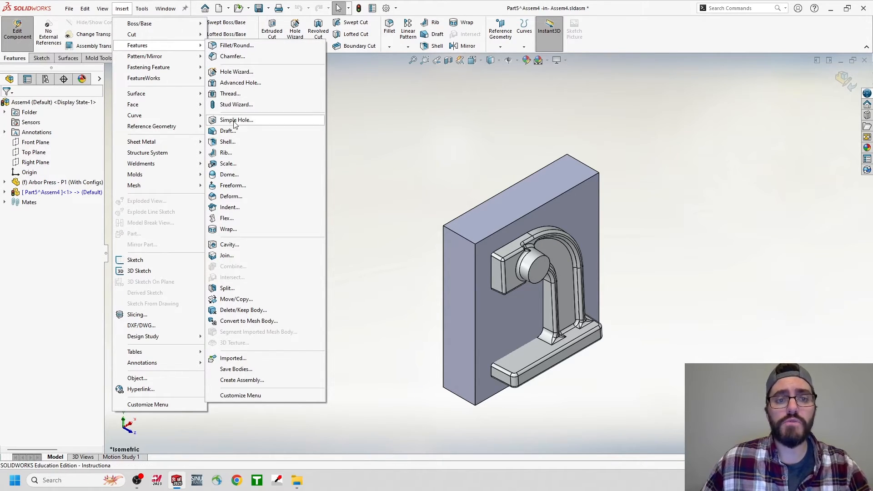
left_click(235, 246)
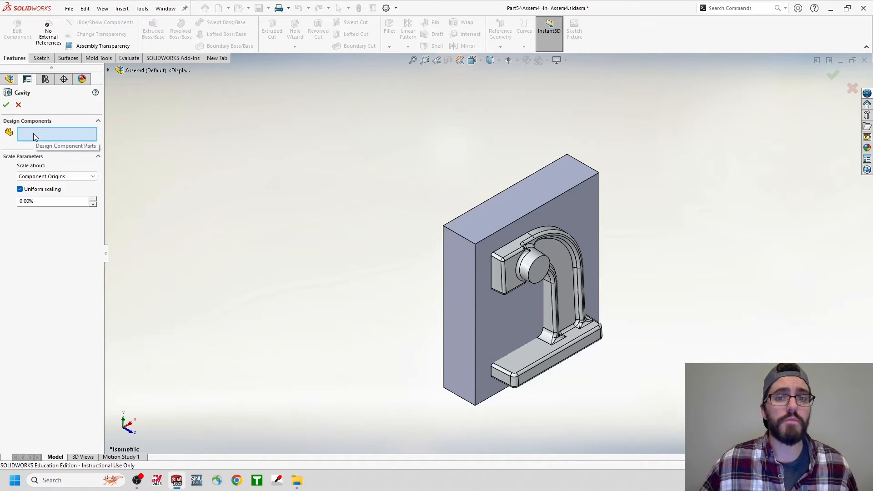
left_click(544, 273)
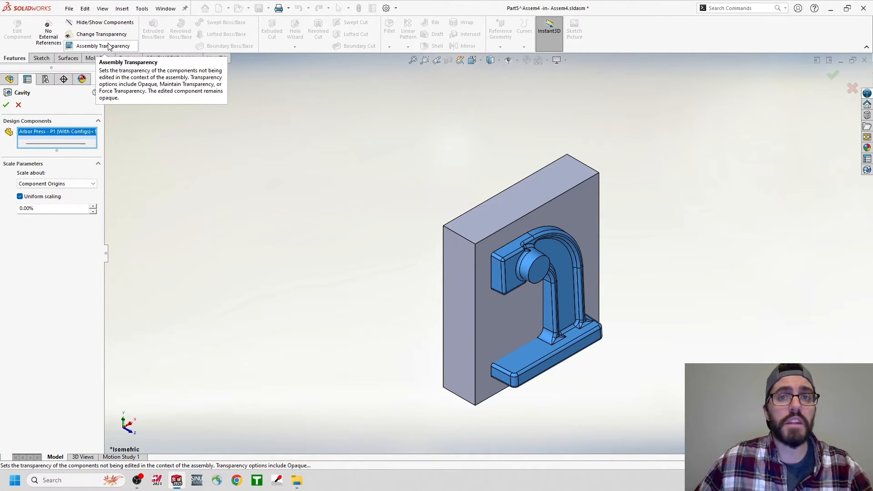
- Clear the cavity selection, try picking the arbor press with Force Transparency on, and return the assembly transparency to Opaque
right_click(61, 131)
left_click(84, 141)
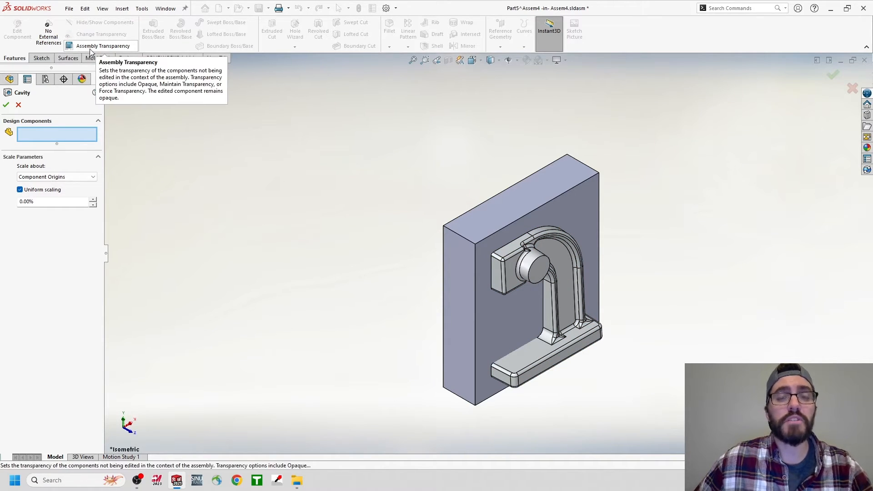
left_click(94, 47)
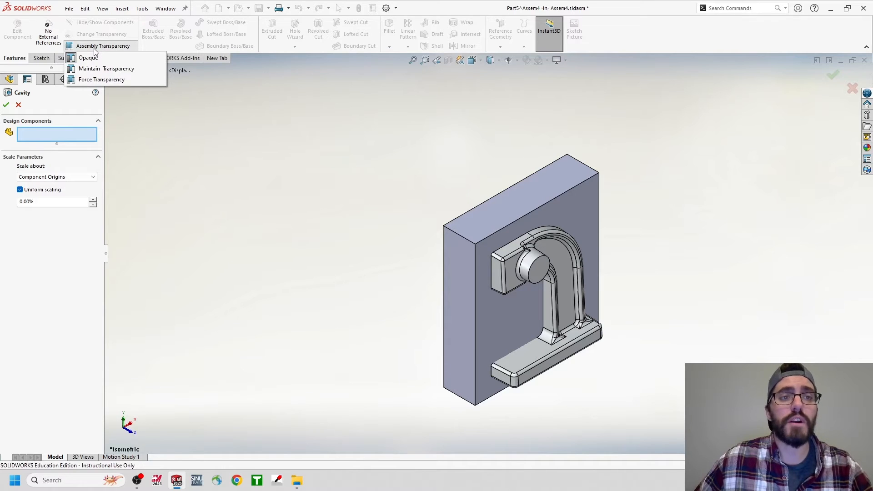
left_click(96, 80)
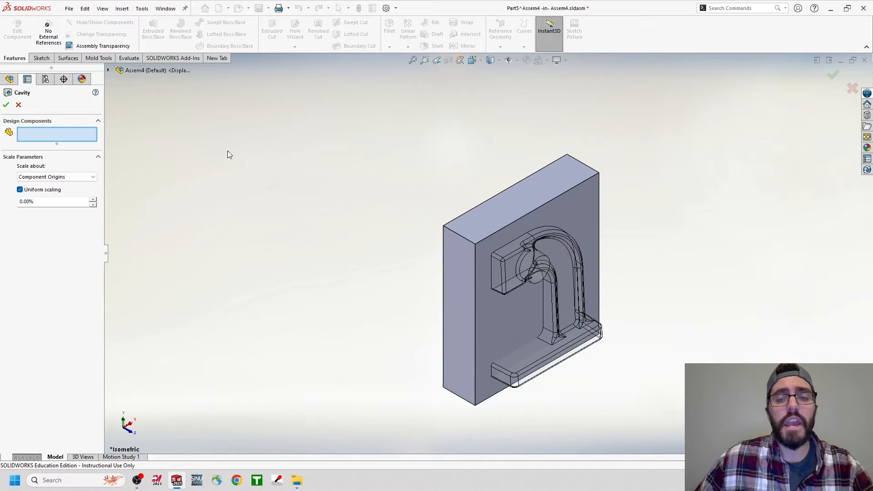
left_click(524, 270)
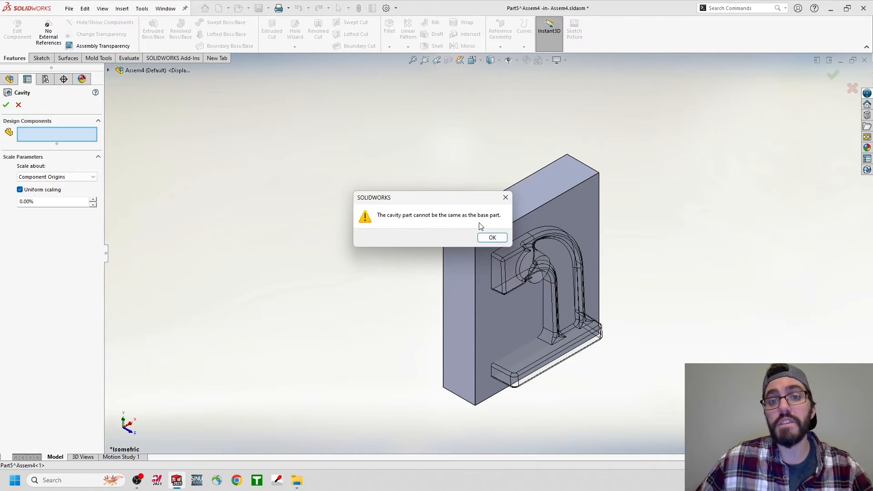
left_click(491, 238)
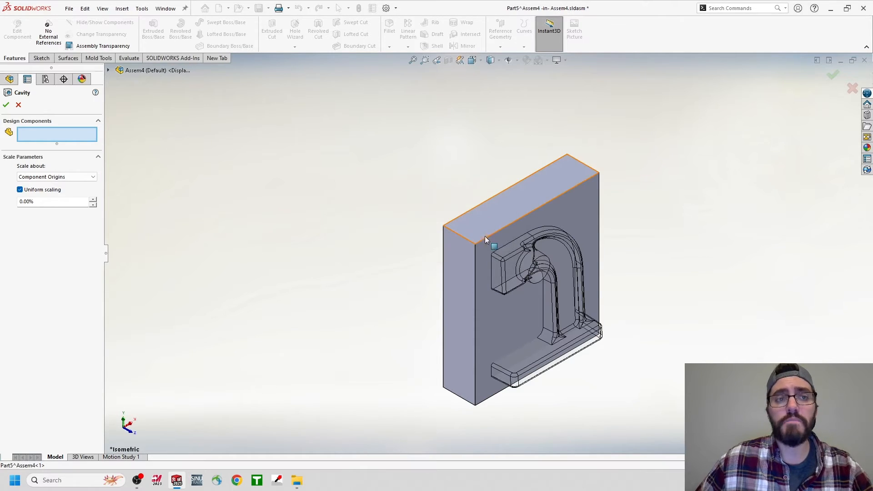
left_click(92, 47)
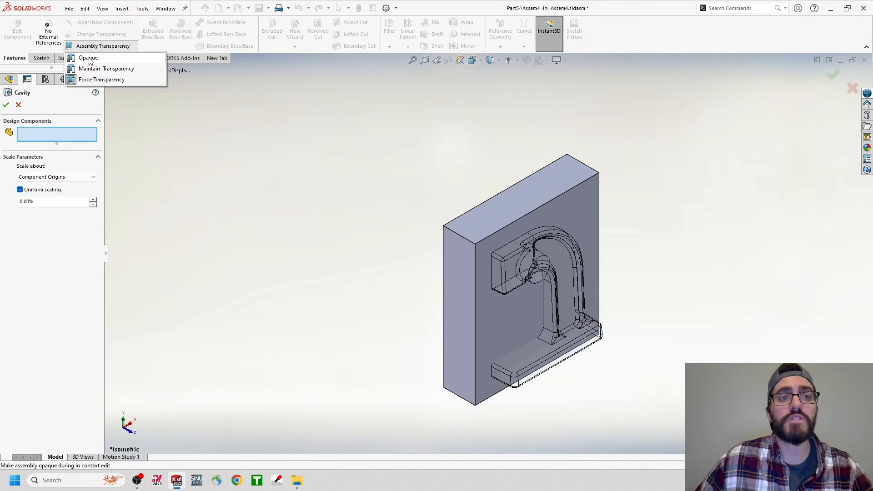
left_click(88, 59)
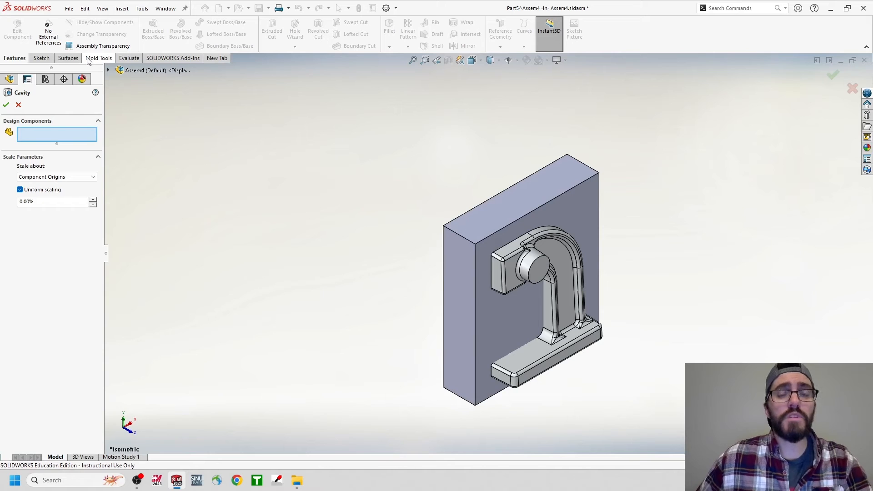
- Cut the cavity using the arbor press as the design component, and hide the arbor press in the assembly
left_click(509, 254)
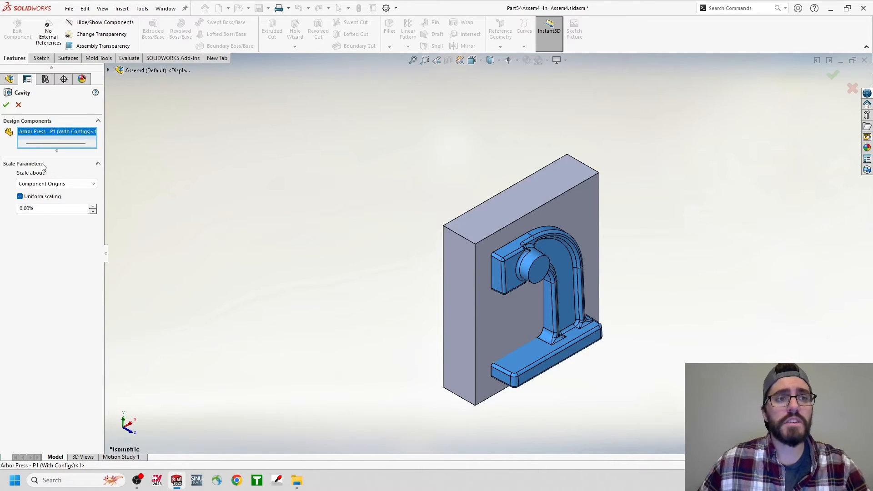
left_click(7, 106)
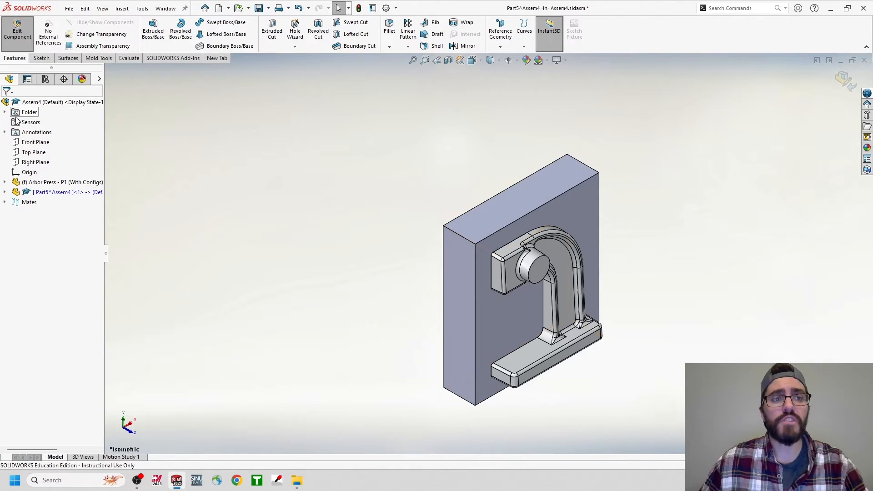
right_click(43, 182)
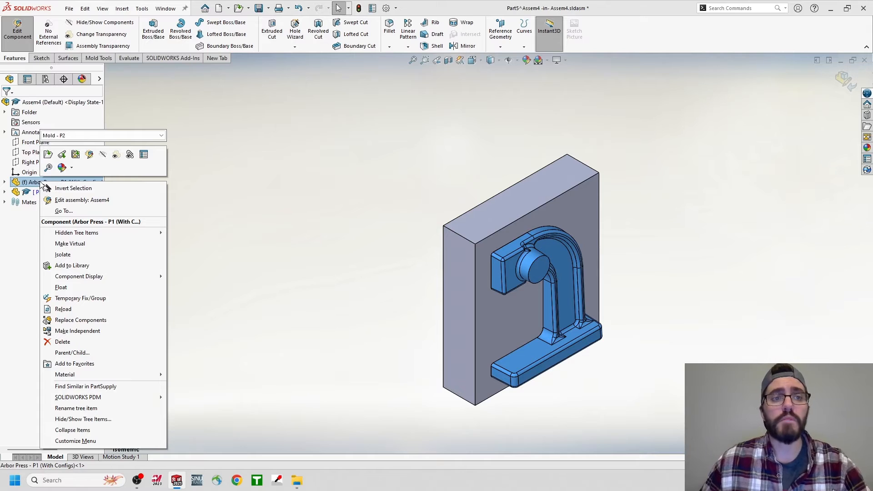
left_click(102, 155)
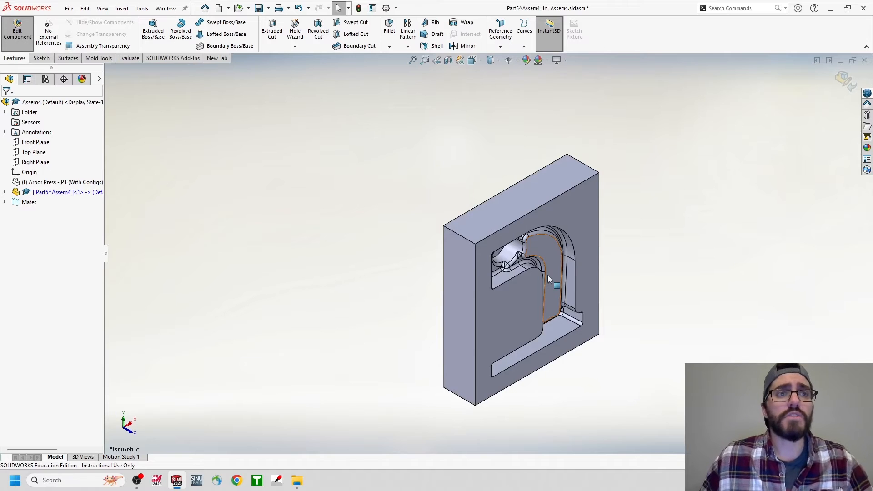
- Save the cavity block as a part named Left Mold in the Assembly Walk Thru folder, replacing the existing file
left_click(69, 9)
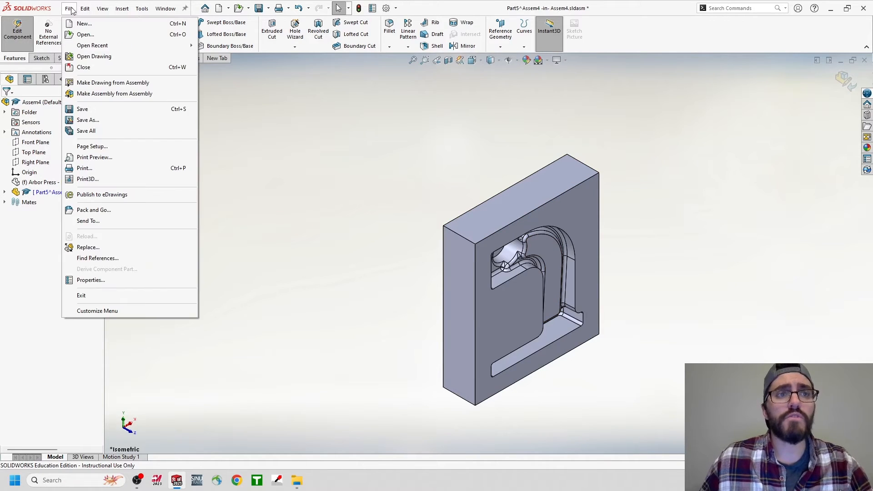
left_click(84, 121)
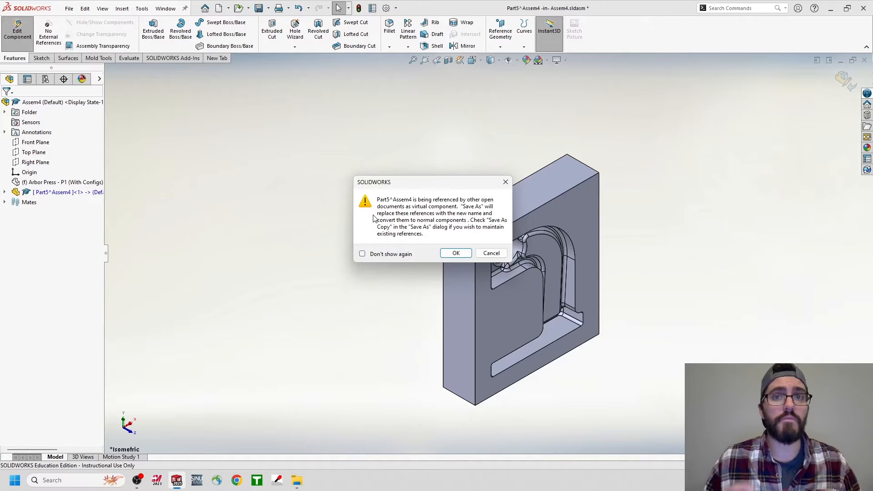
left_click(466, 254)
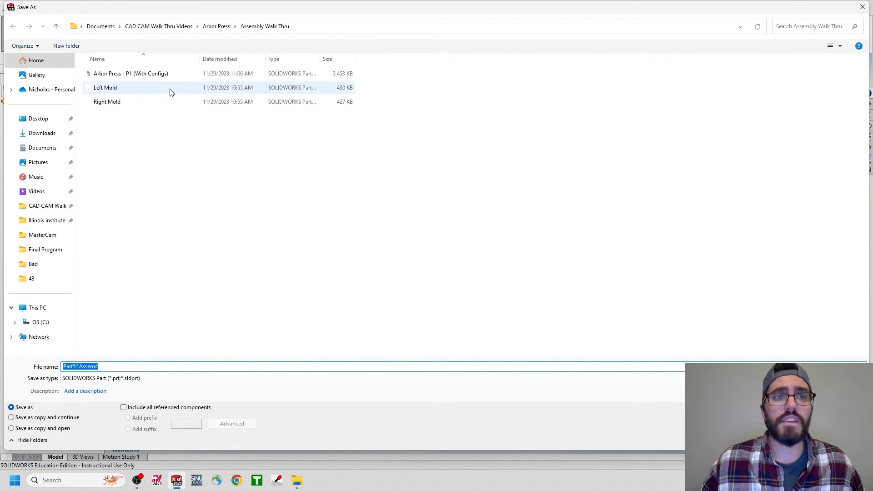
left_click(162, 88)
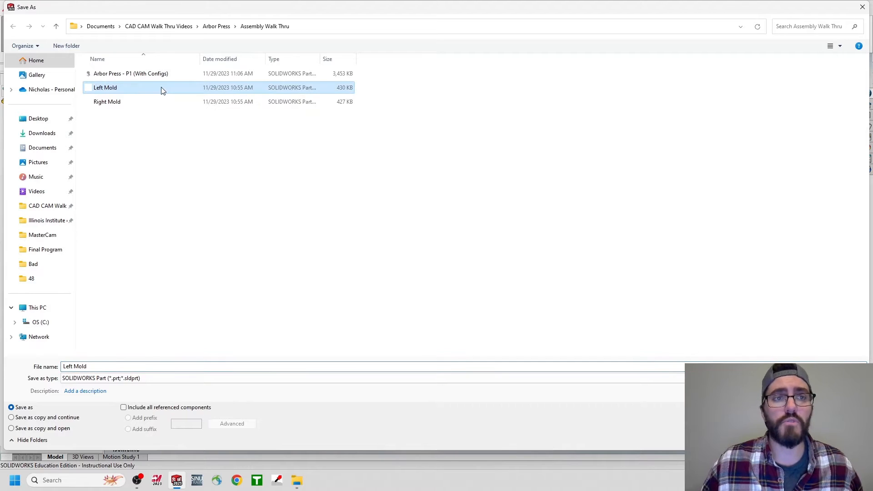
left_click(799, 439)
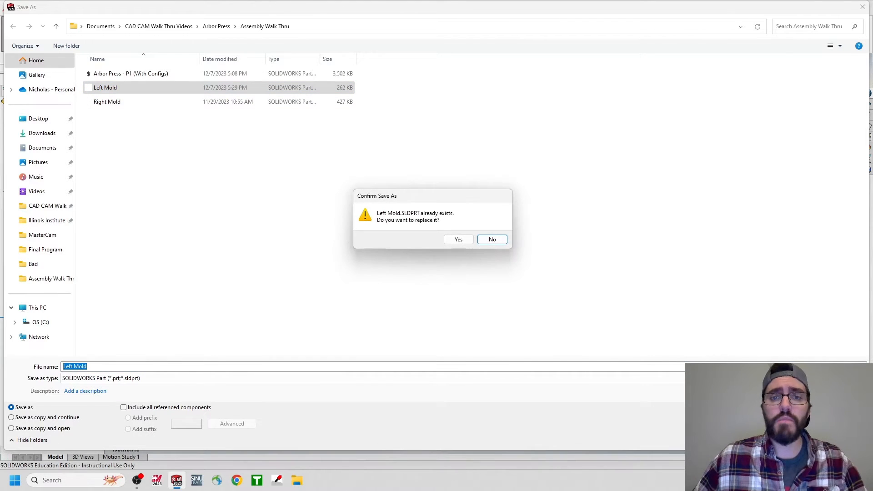
left_click(458, 241)
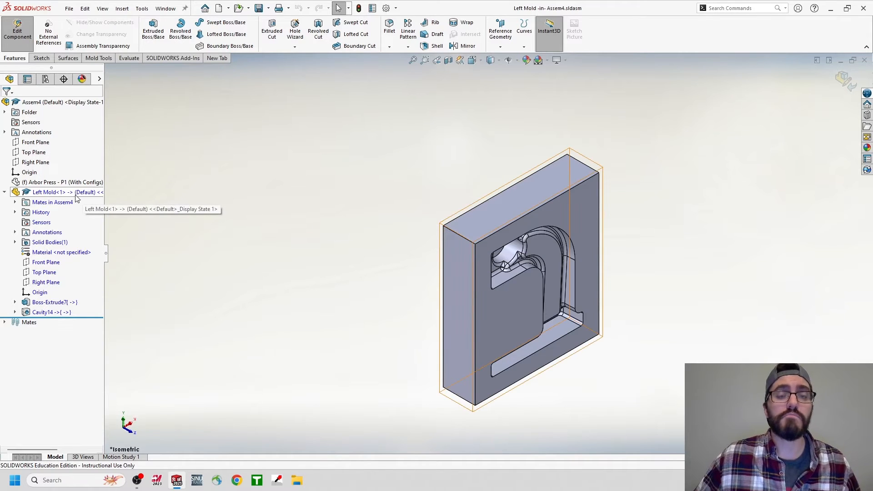
- Return to editing the assembly and save it with in-context references as Mold Assembly, overwriting the existing file
left_click(21, 42)
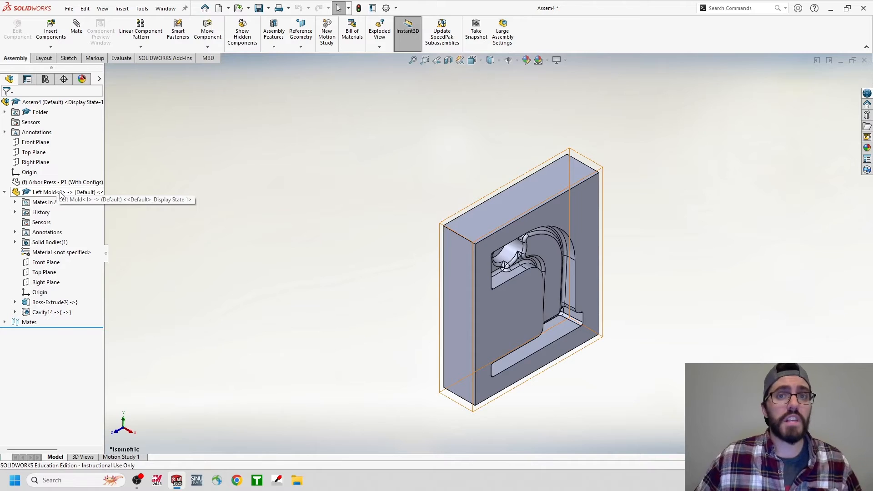
left_click(70, 8)
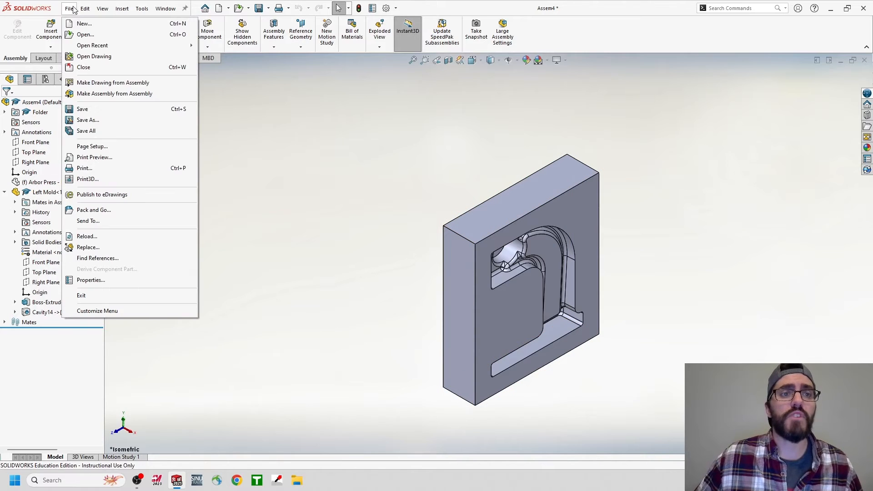
left_click(87, 108)
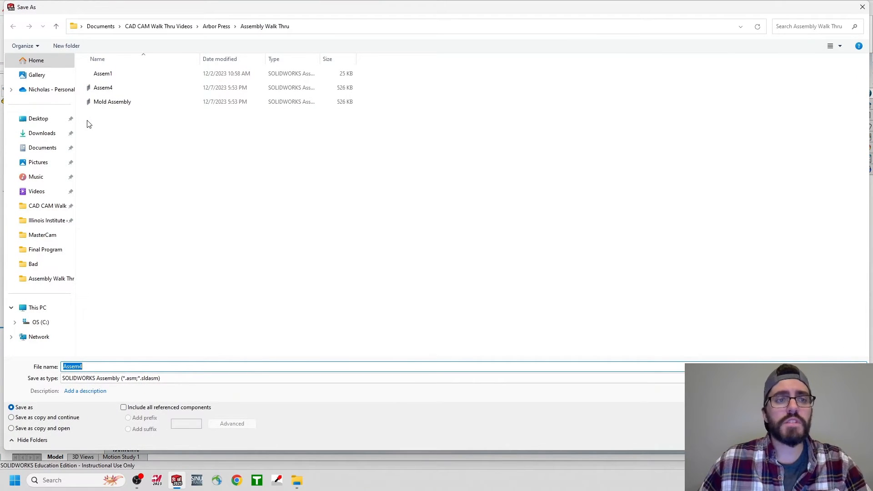
left_click(98, 104)
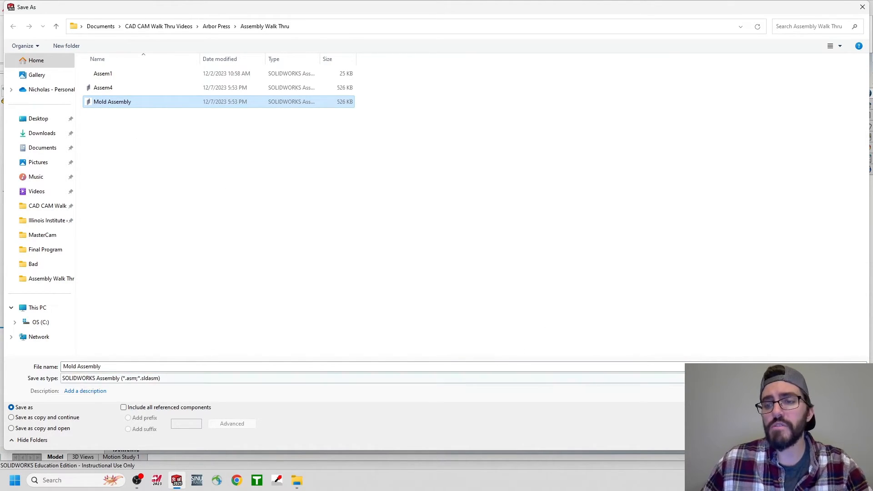
left_click(801, 440)
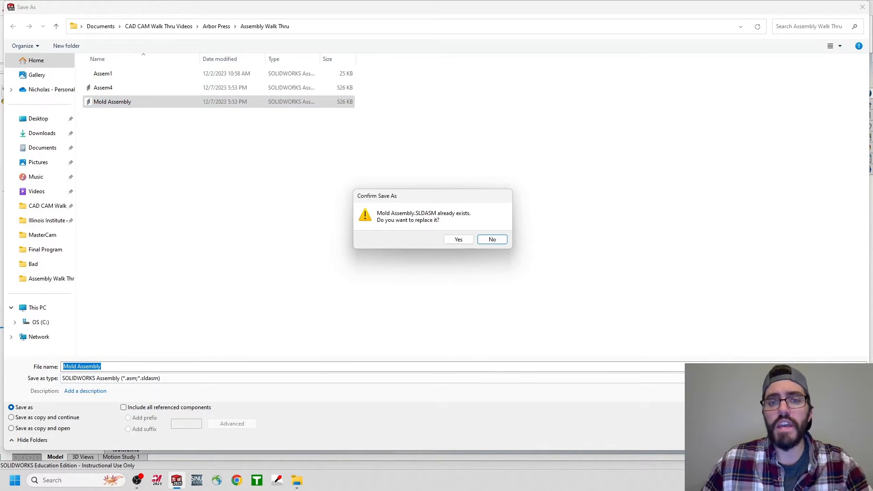
left_click(458, 240)
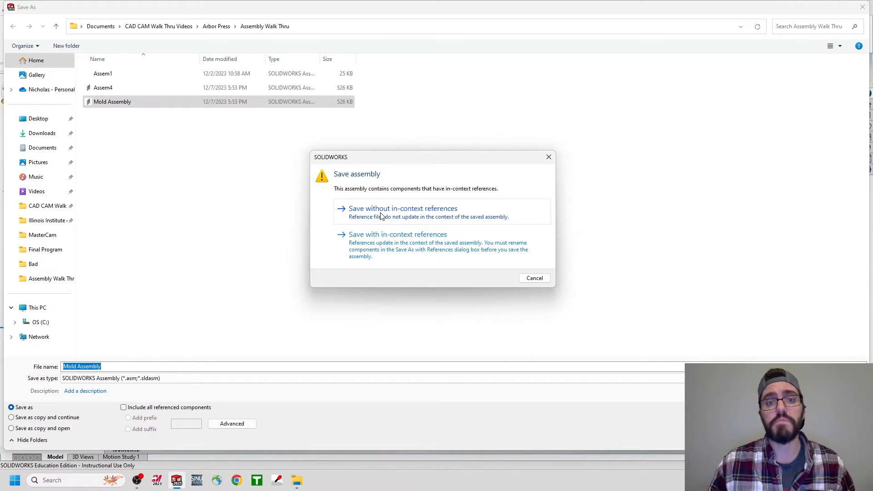
left_click(389, 245)
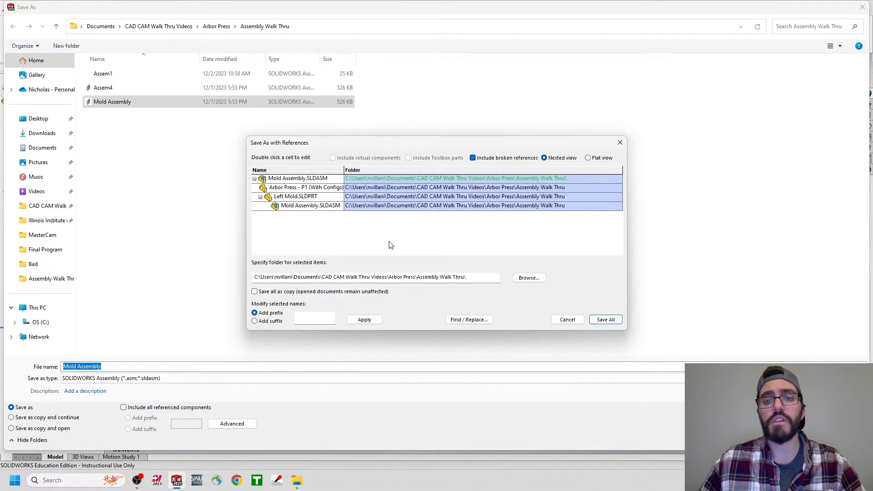
left_click(597, 322)
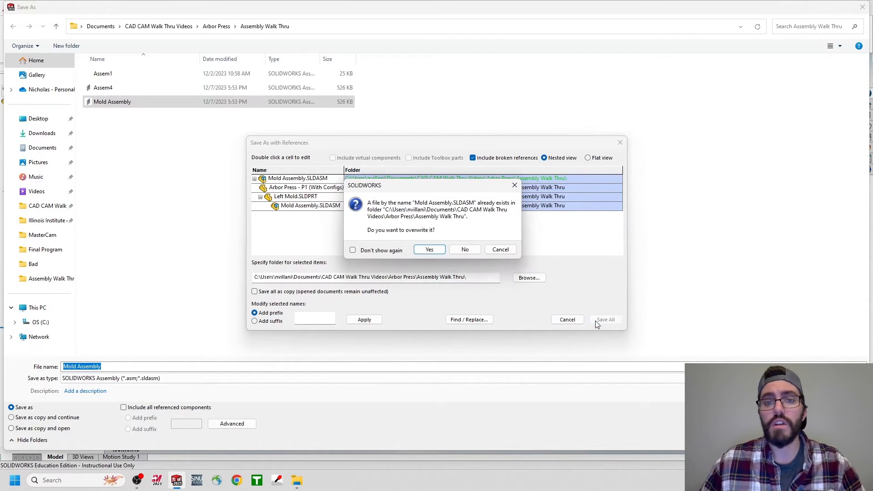
left_click(429, 250)
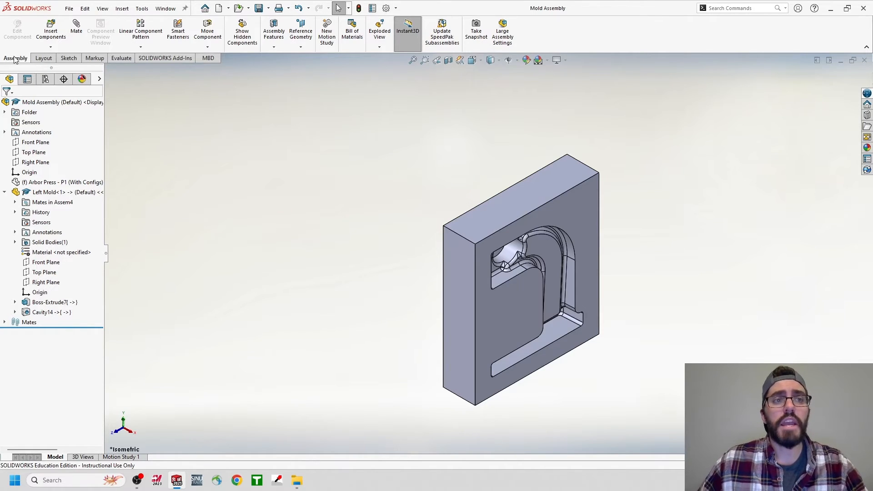
- Insert a new part on the Left Mold's cavity-side face and convert that face's outer outline into its sketch
left_click(47, 49)
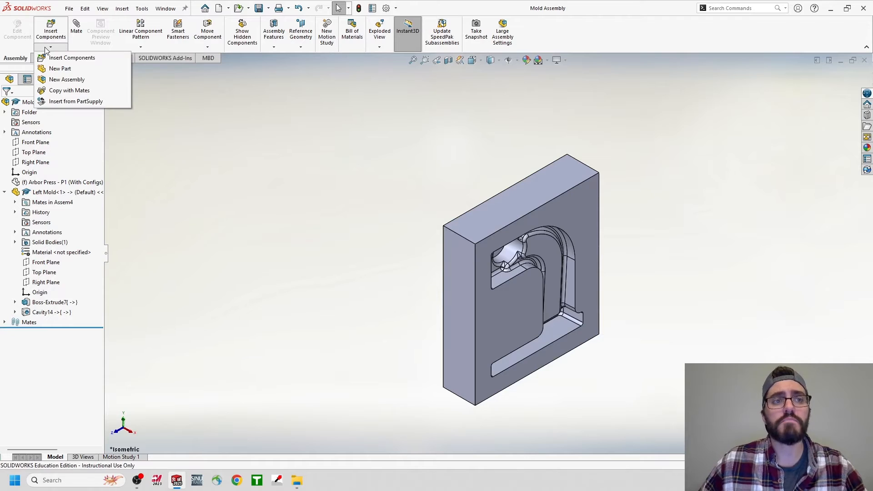
left_click(58, 70)
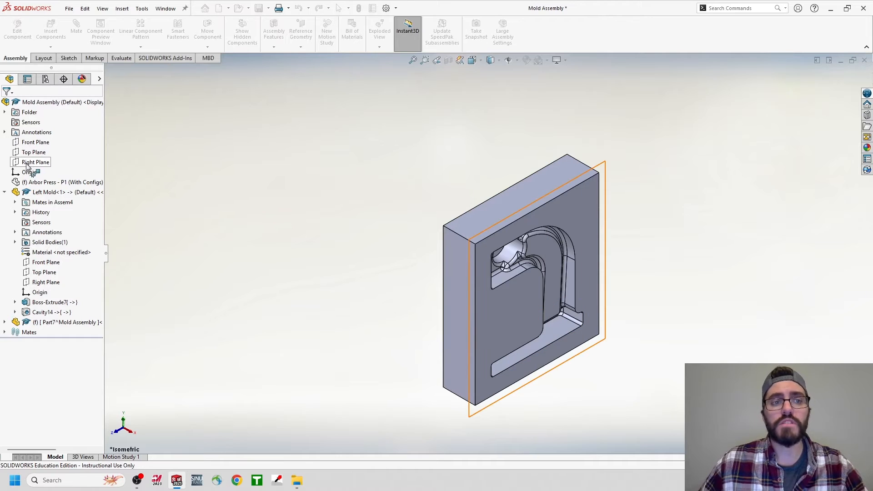
left_click(584, 212)
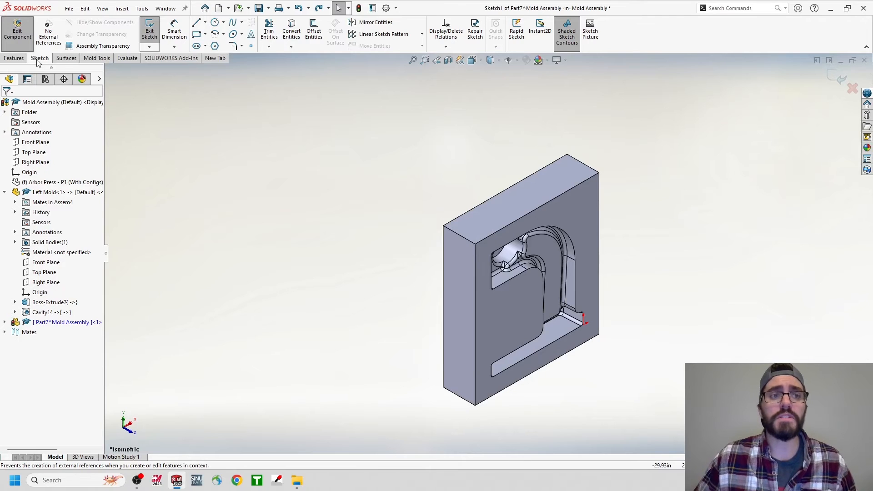
left_click(292, 32)
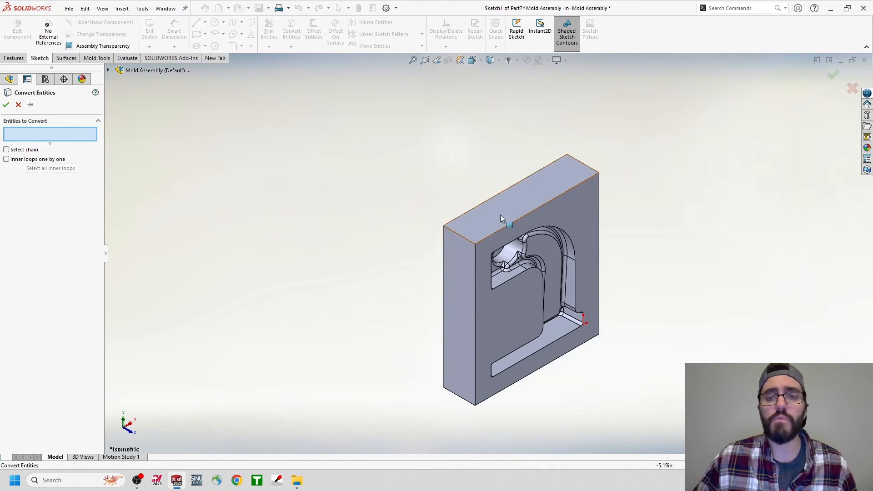
left_click(565, 216)
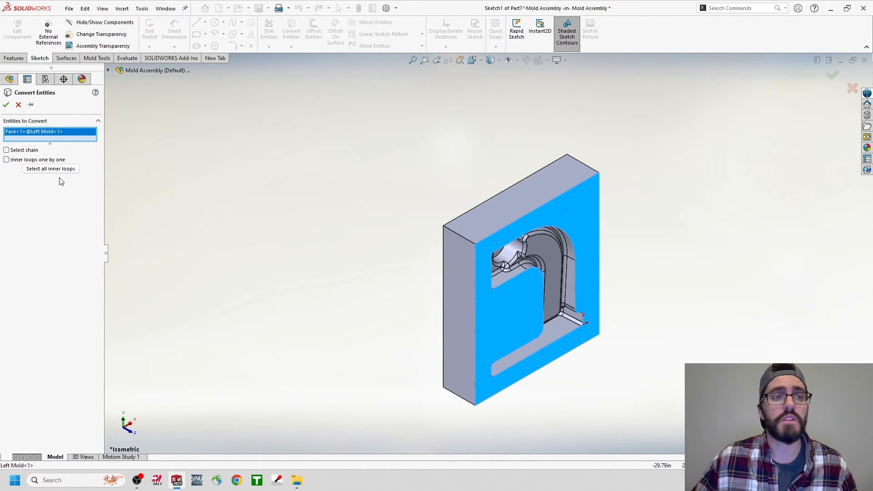
left_click(6, 106)
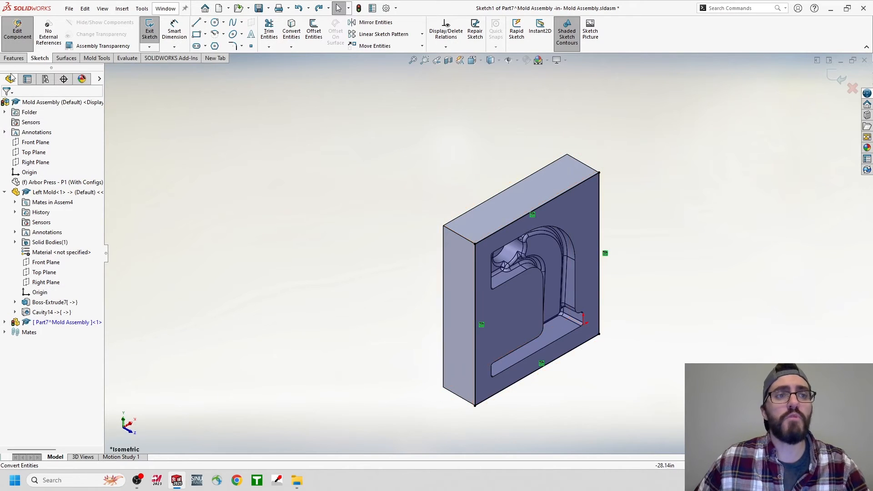
- Extrude the converted outline as a blind boss 2 in deep, away from the Left Mold
left_click(13, 60)
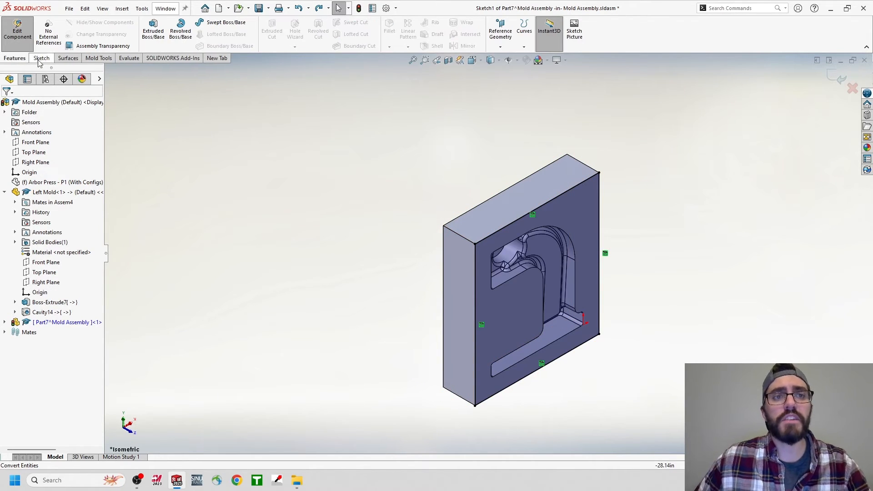
left_click(153, 34)
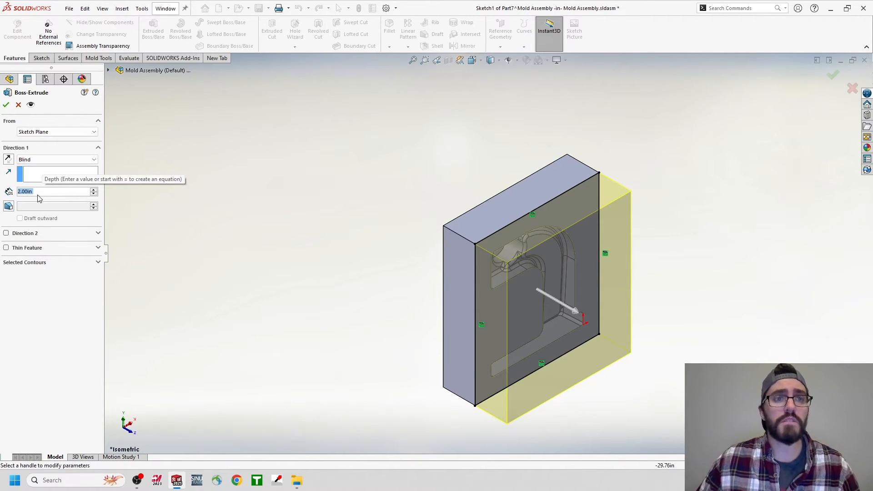
left_click(6, 105)
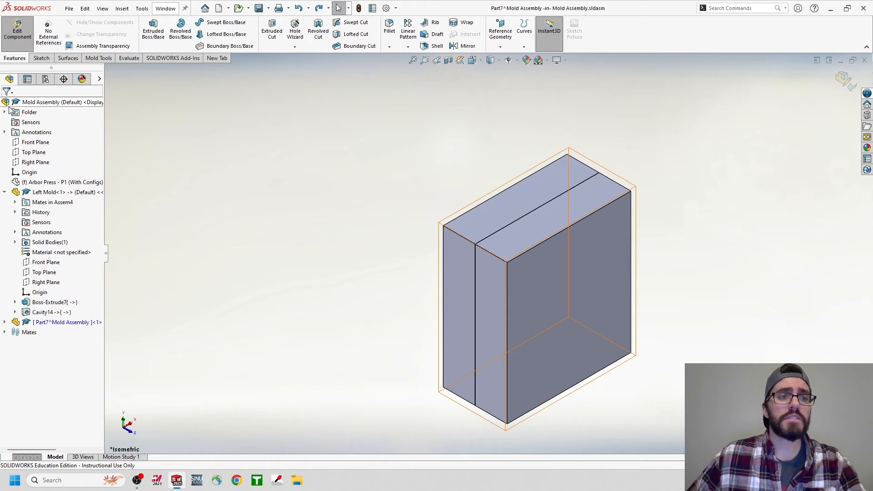
- Hide the Left Mold component and show the Arbor Press component in the assembly
right_click(40, 194)
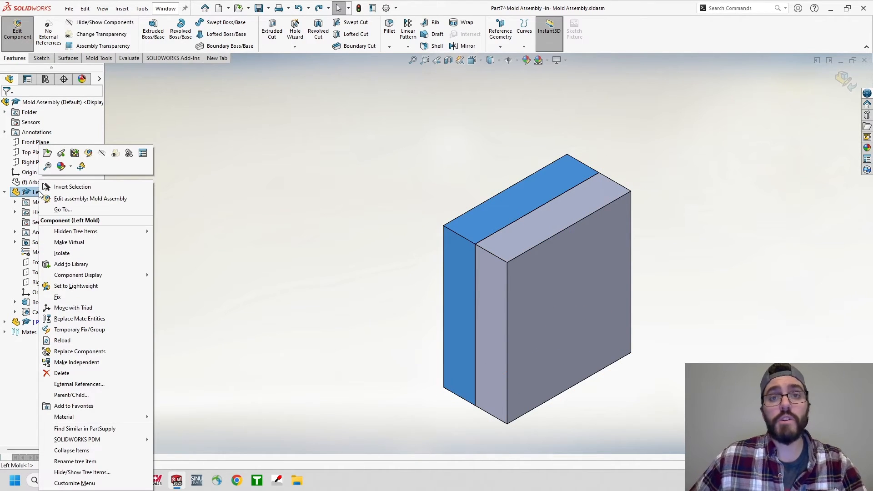
left_click(100, 157)
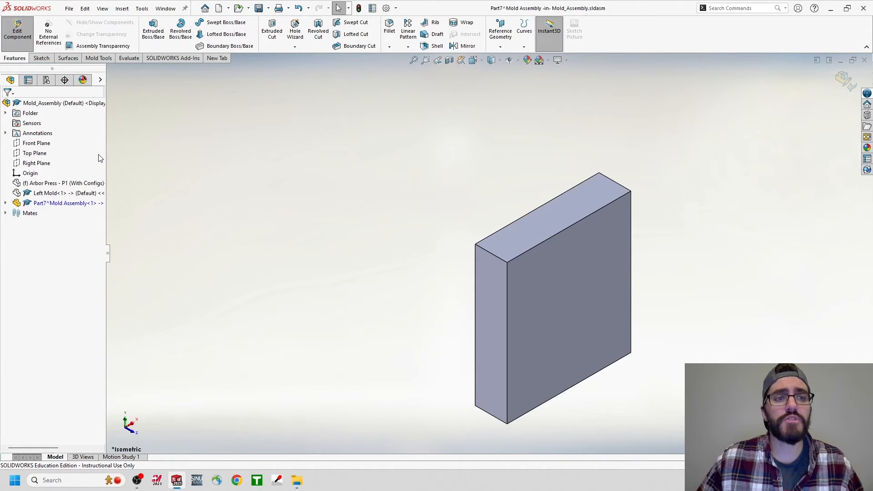
right_click(58, 184)
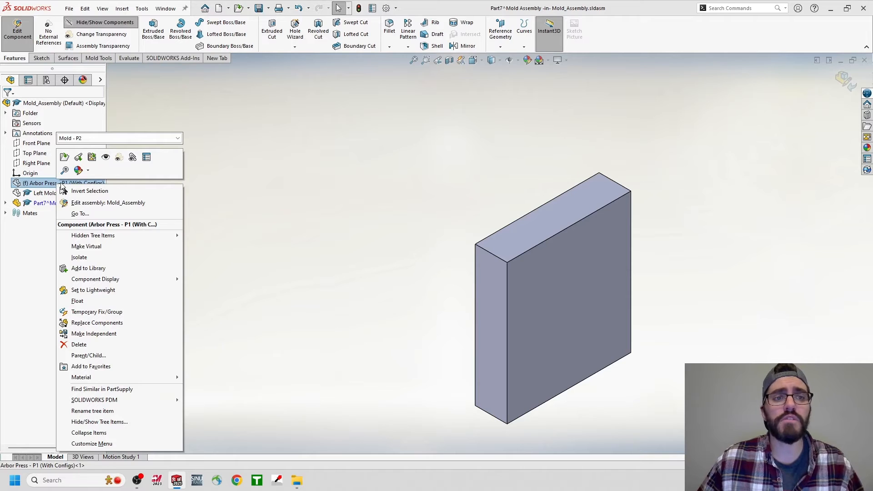
left_click(104, 161)
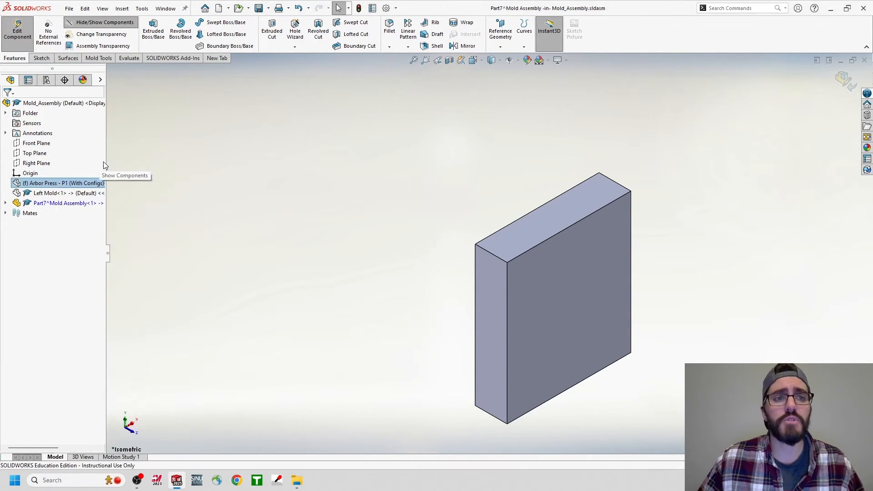
- Cut a Cavity in the new block with the arbor press as the design component, uniform scaling 0% about component origins
middle_click_drag(279, 201, 390, 247)
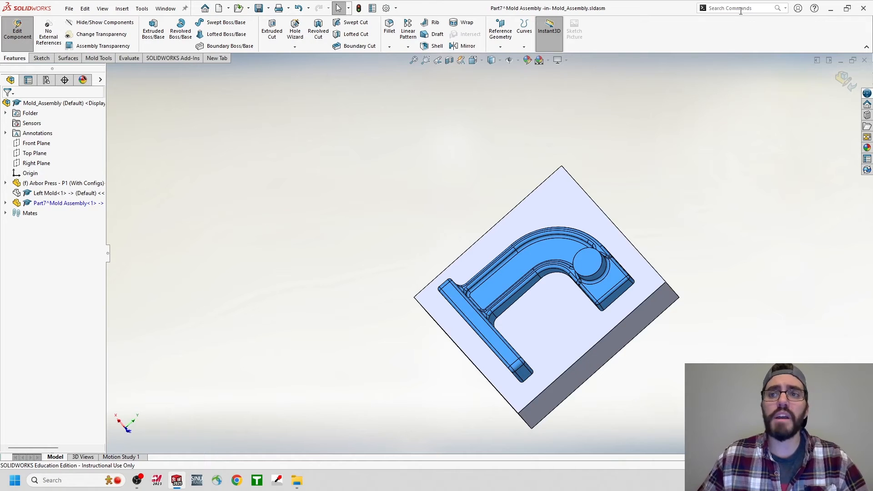
left_click(785, 8)
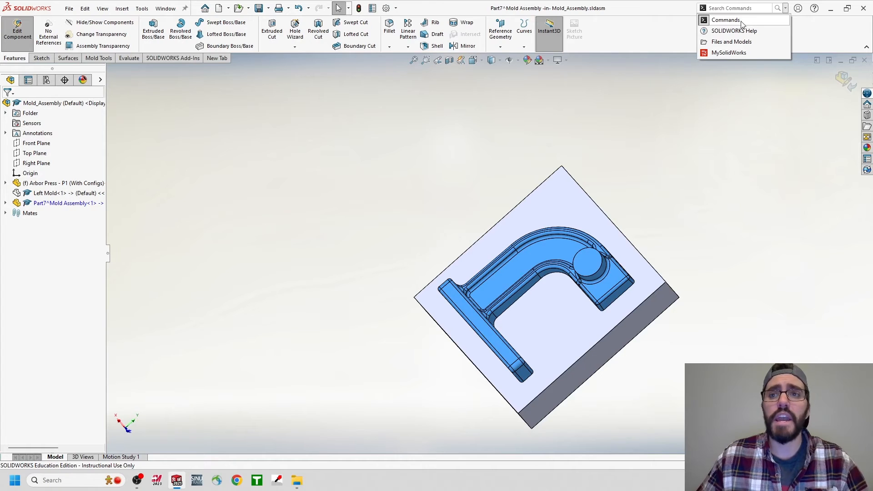
left_click(718, 9)
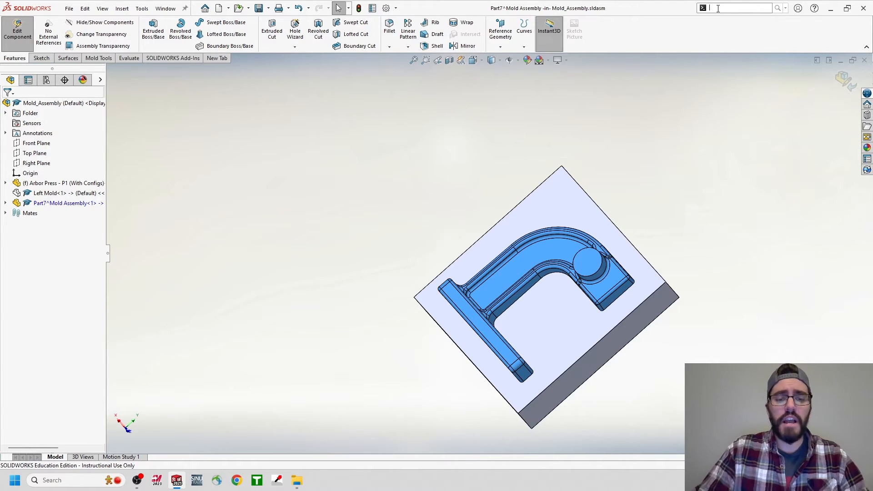
type("cavity")
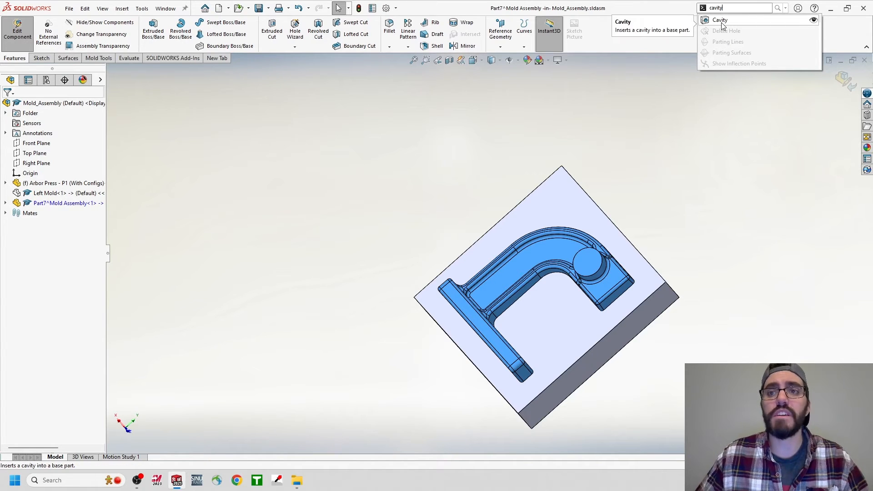
left_click(722, 21)
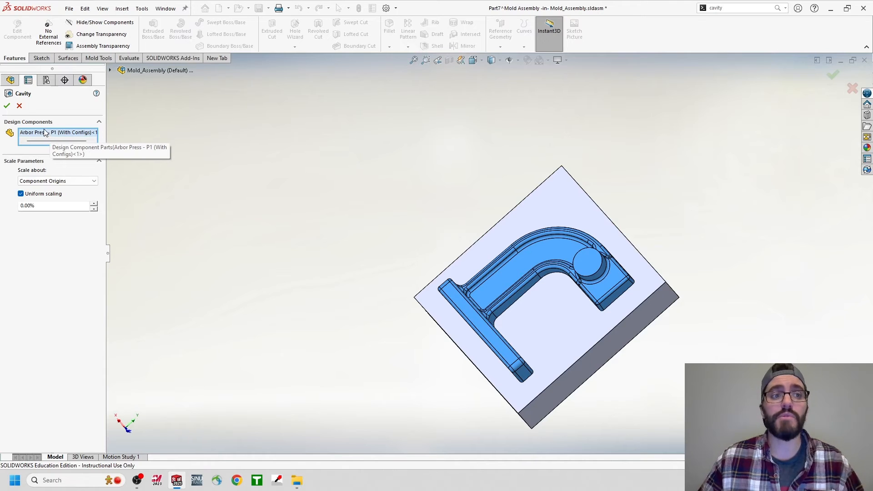
left_click(11, 110)
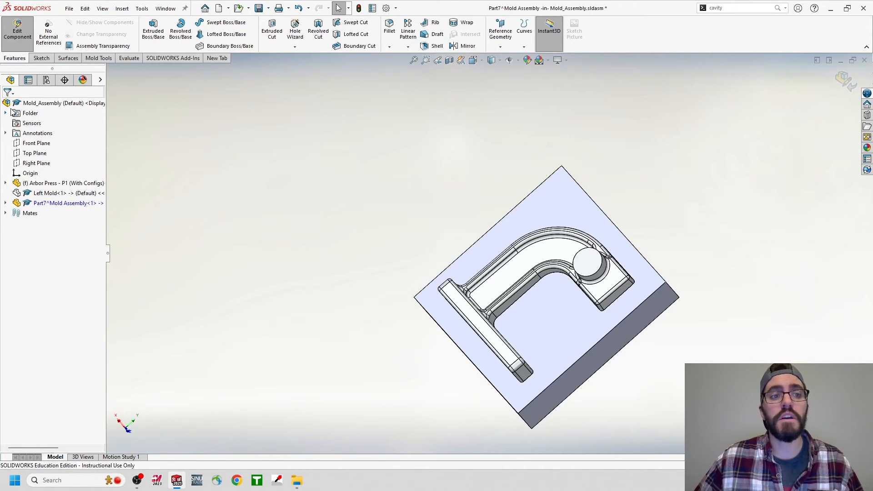
- Hide the Arbor Press component to expose the new block's cavity, and save the document
right_click(46, 184)
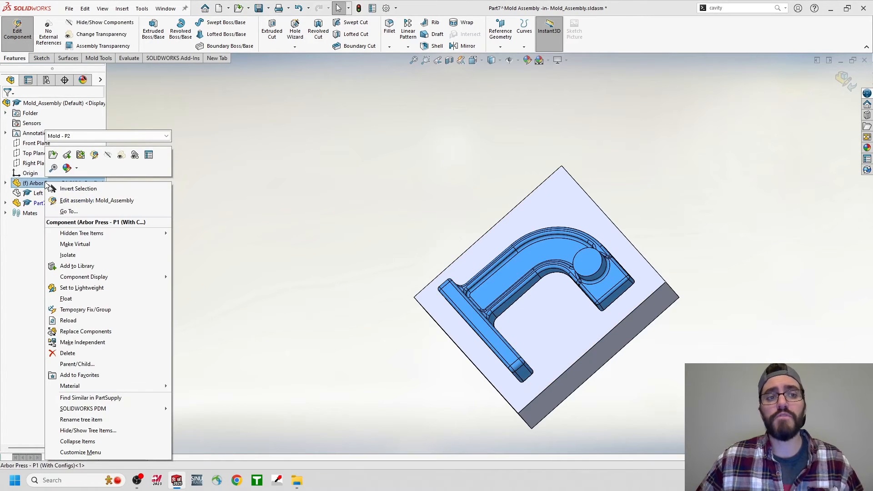
left_click(108, 155)
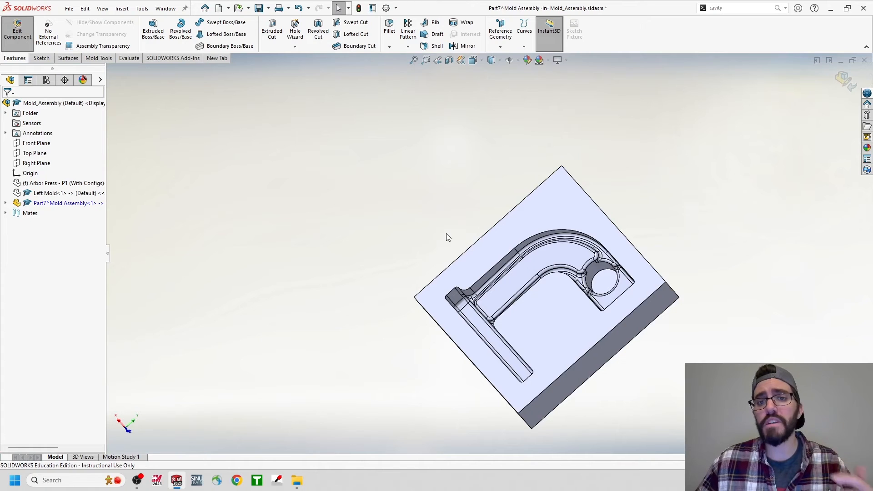
key("ctrl+s")
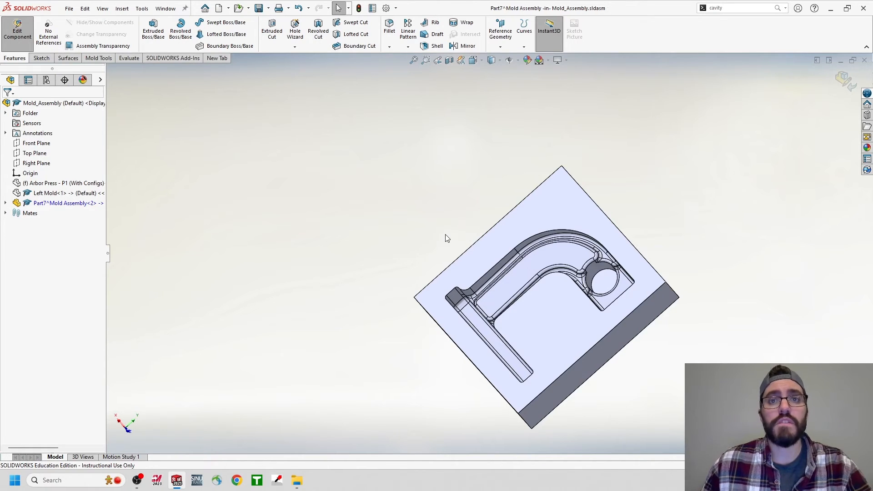
- Save the new mold part under the name Right Mold in the Assembly Walk Thru folder, replacing the existing file and updating its references
left_click(67, 9)
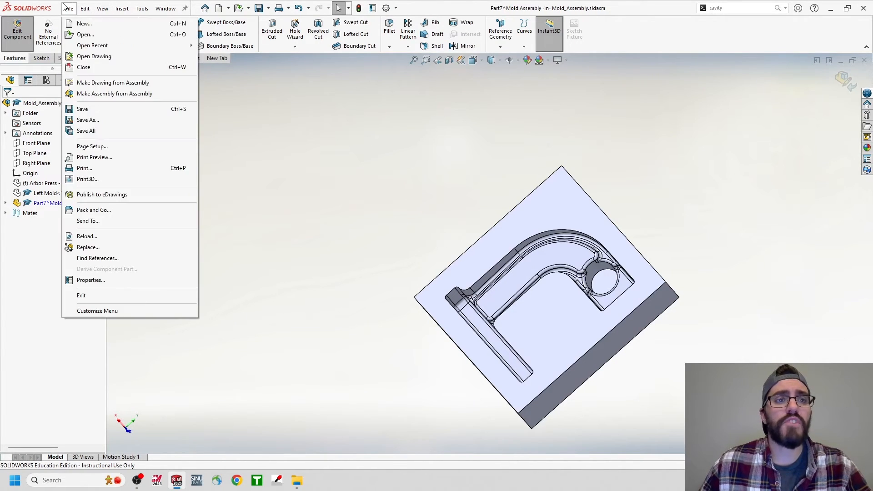
left_click(92, 122)
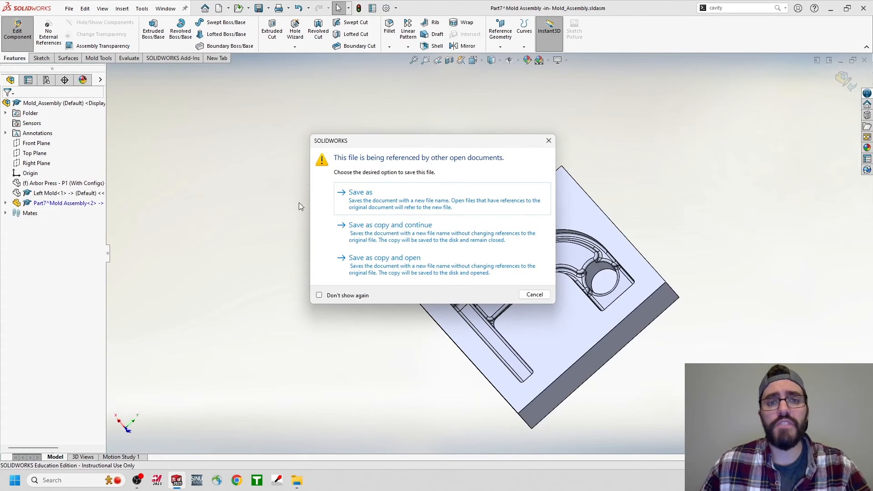
left_click(366, 201)
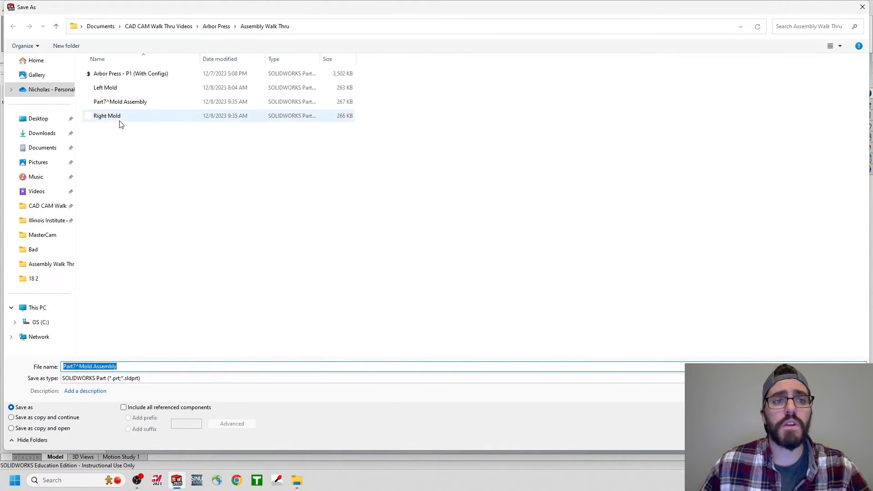
left_click(119, 118)
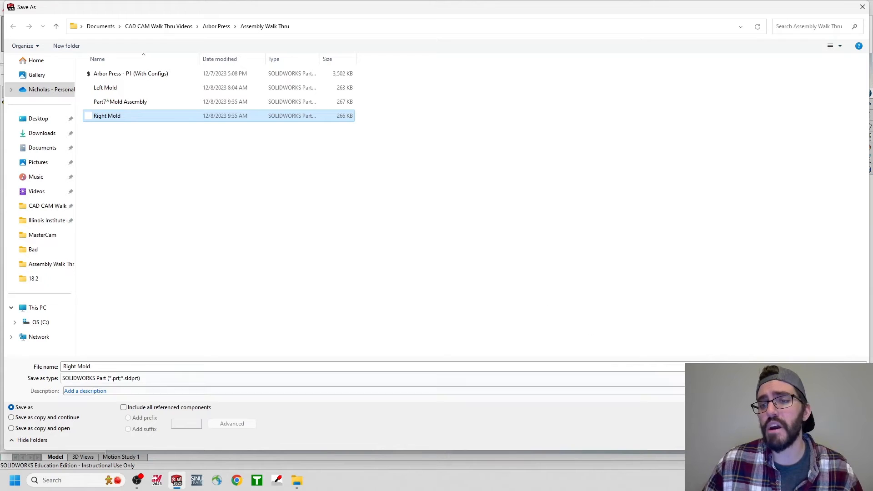
left_click(798, 440)
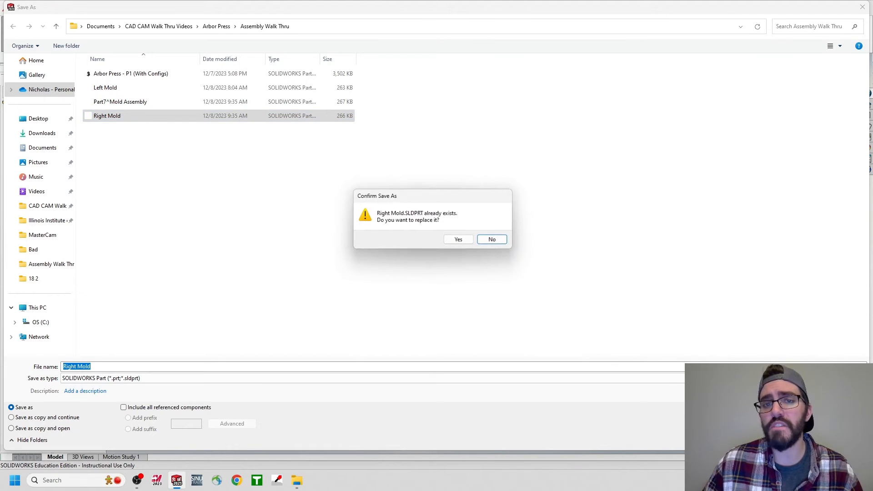
left_click(458, 240)
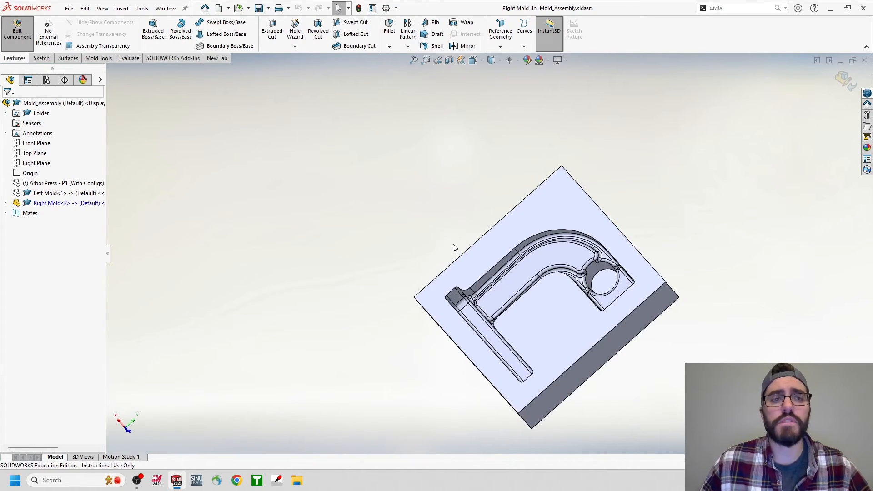
- Finish editing the Right Mold in context, show the Arbor Press and Left Mold components, and set the isometric view
left_click(18, 33)
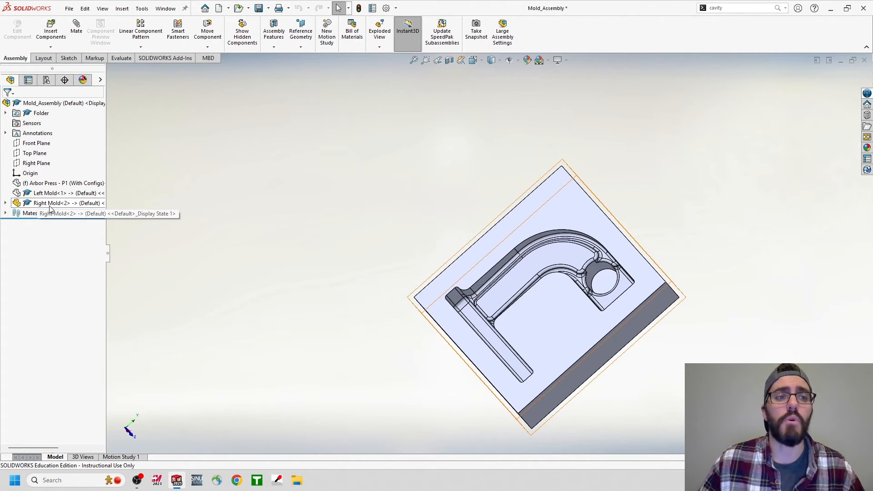
left_click(46, 184)
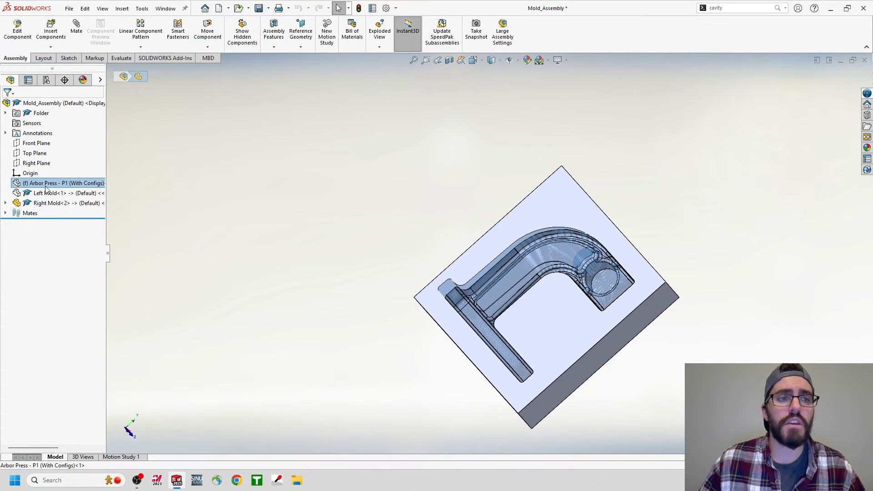
left_click(46, 193, "ctrl")
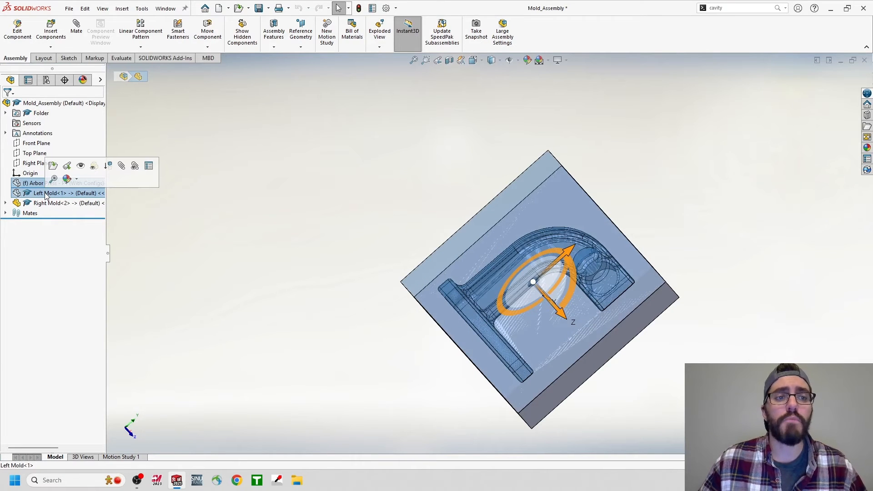
right_click(46, 195)
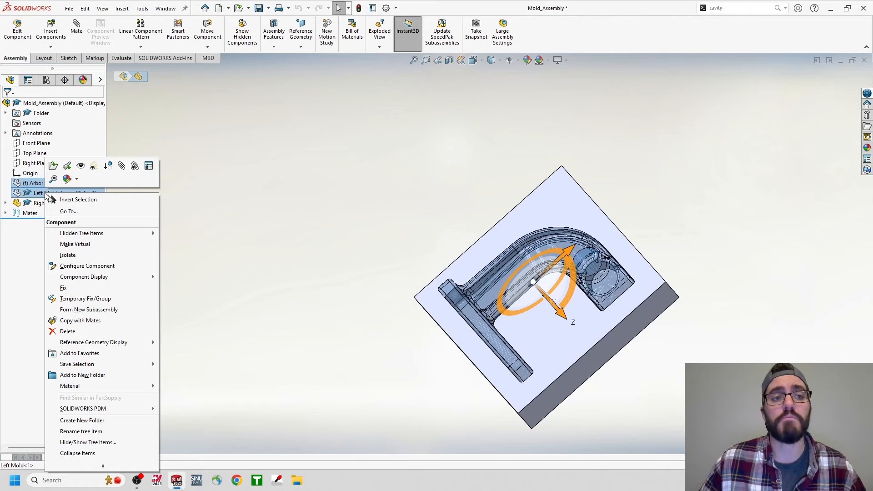
left_click(80, 169)
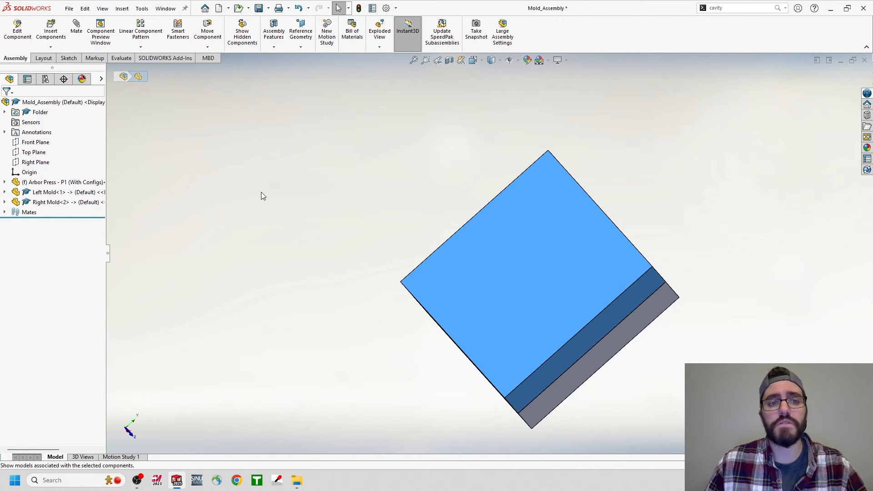
key("space")
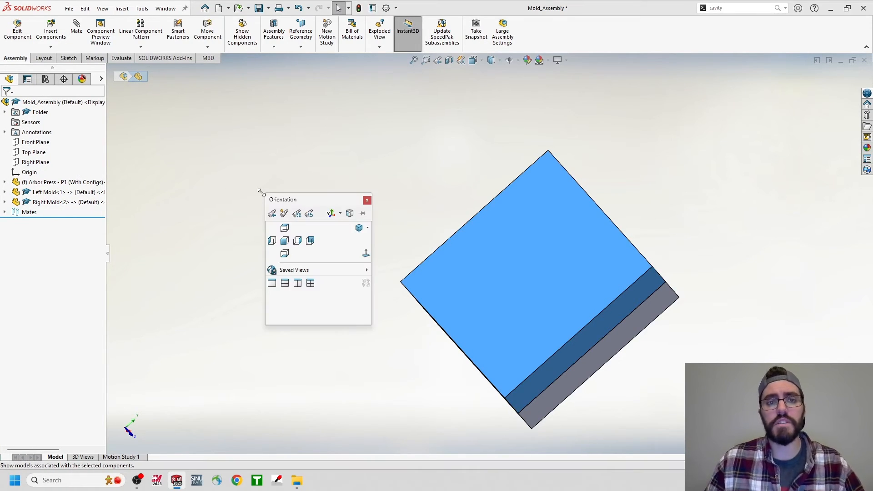
left_click(359, 228)
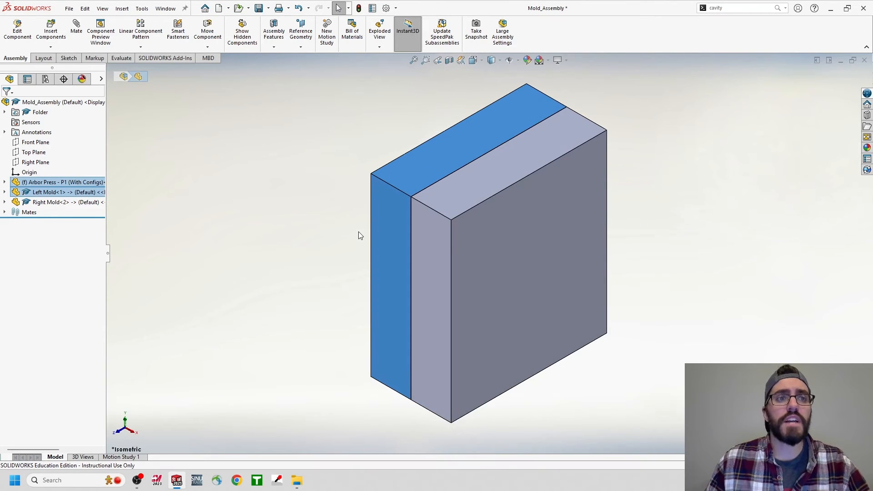
- Save the assembly as Mold_Assembly in the Assembly Walk Thru folder, replacing the existing file
left_click(73, 9)
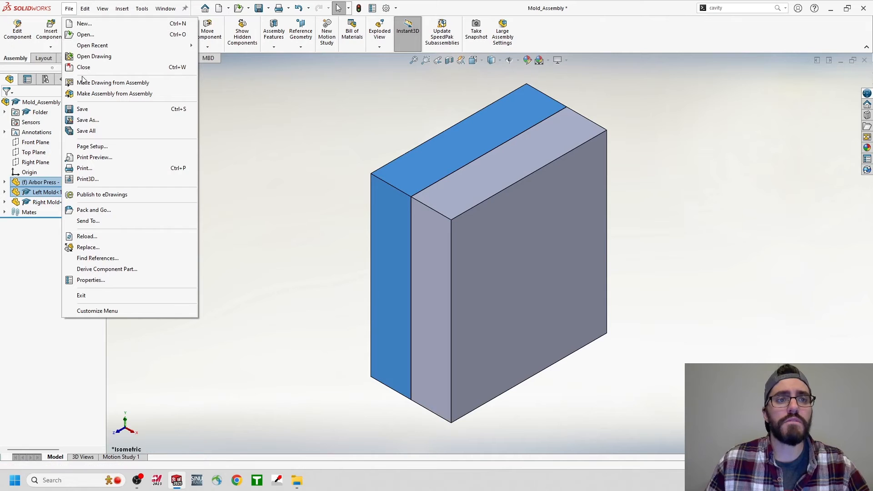
left_click(88, 120)
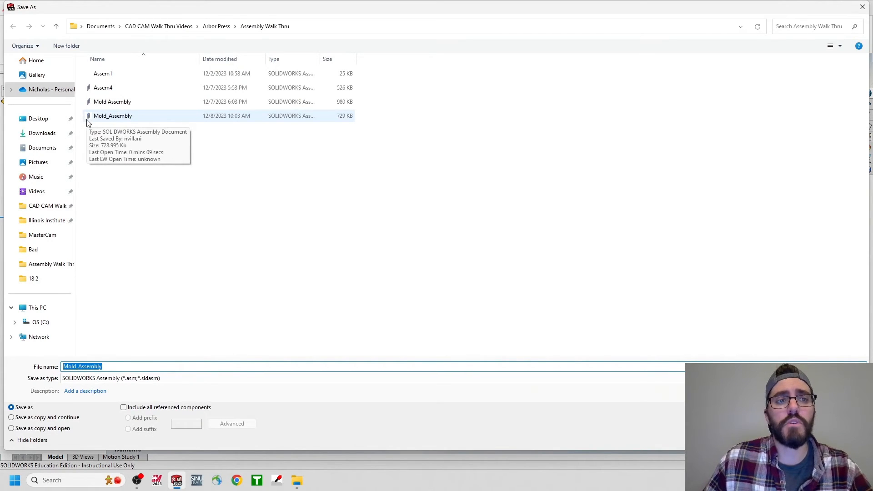
left_click(88, 120)
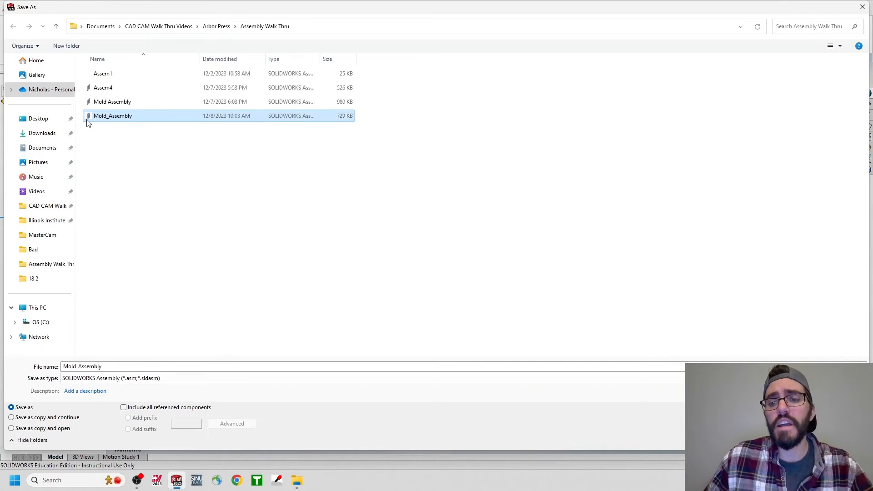
left_click(800, 440)
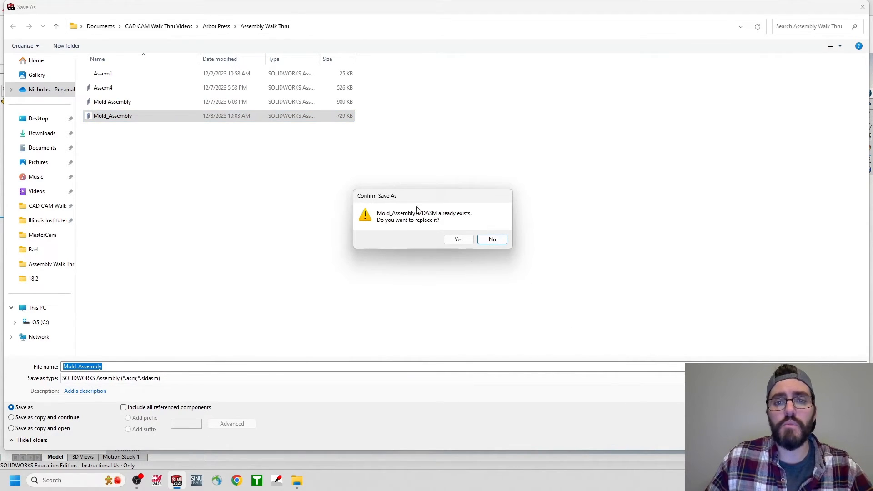
left_click(458, 239)
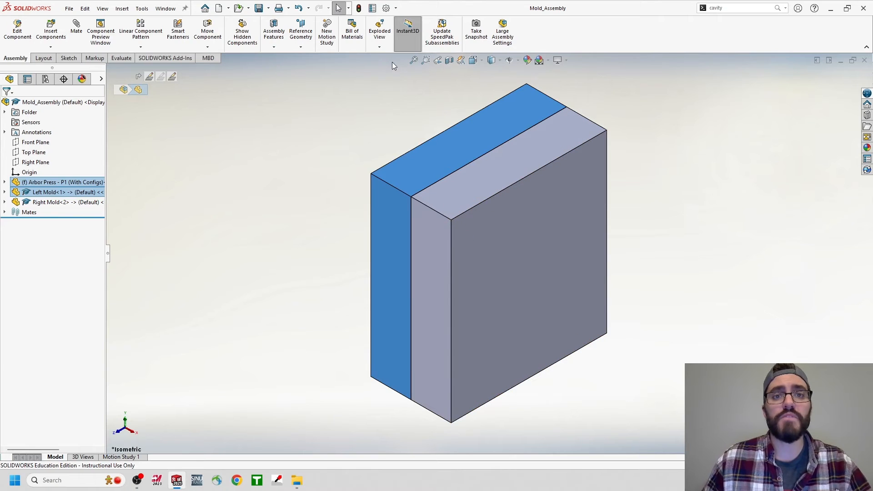
- Start an exploded view with only the Left Mold selected and explode it 10 in along X, away from the Right Mold
left_click(379, 32)
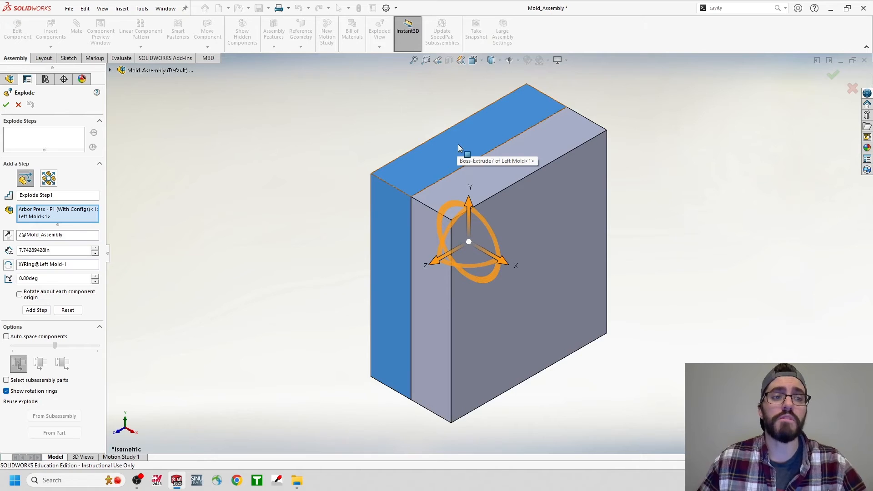
right_click(69, 216)
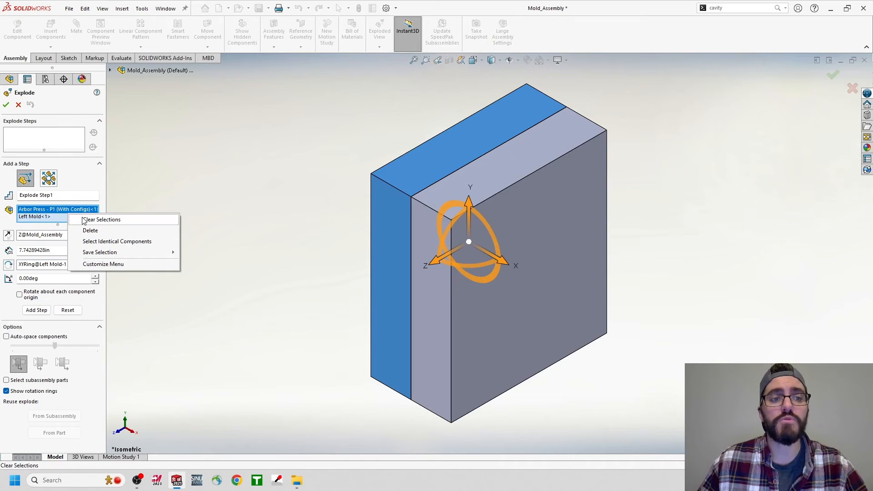
left_click(83, 219)
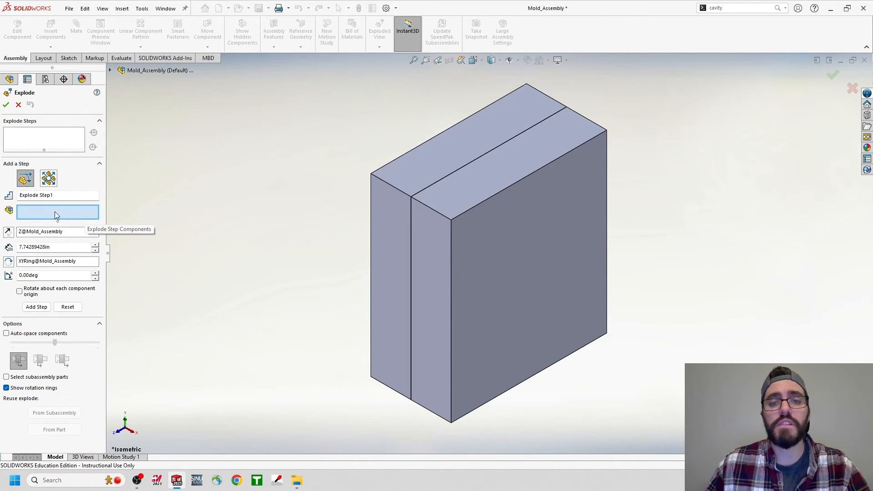
left_click(398, 184)
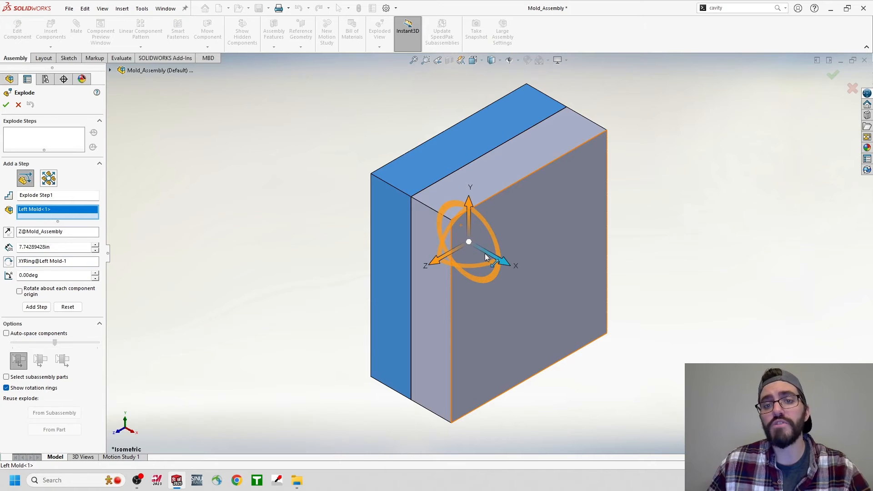
left_click_drag(484, 253, 329, 158)
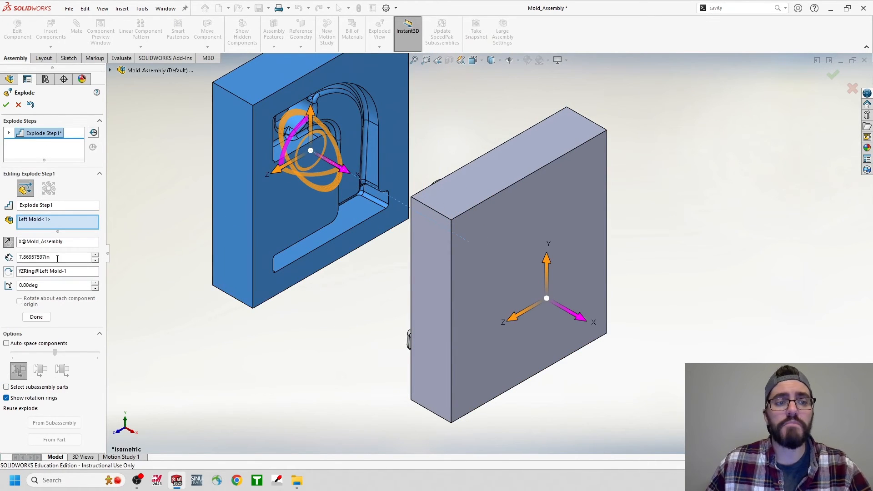
double_click(57, 258)
type("10")
key("Return")
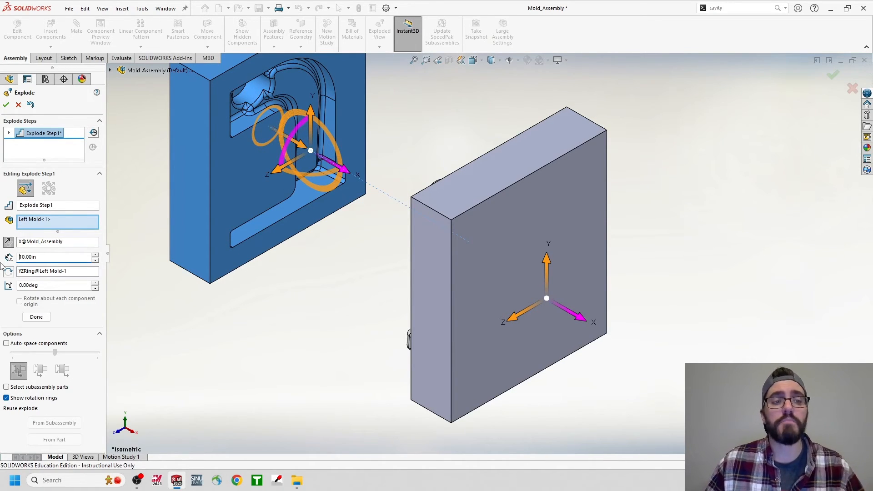
left_click(36, 317)
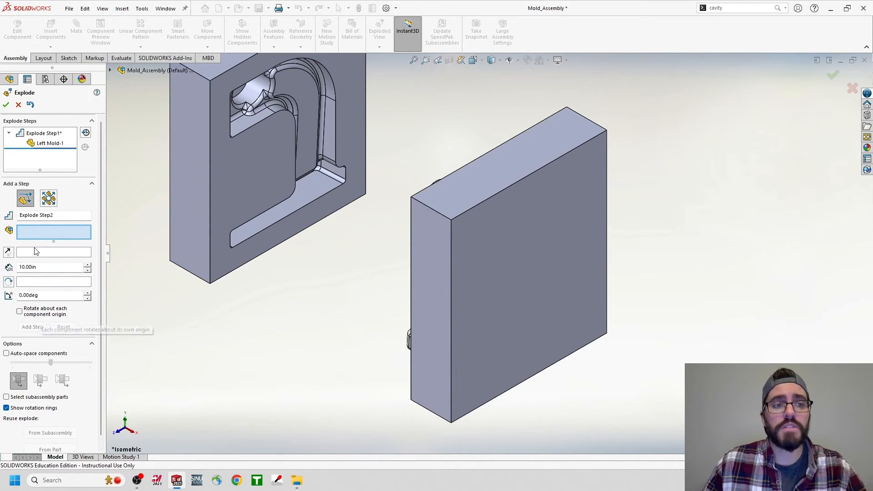
- Add a second explode step moving the Right Mold 10 in along X, away from the arbor press
left_click(462, 259)
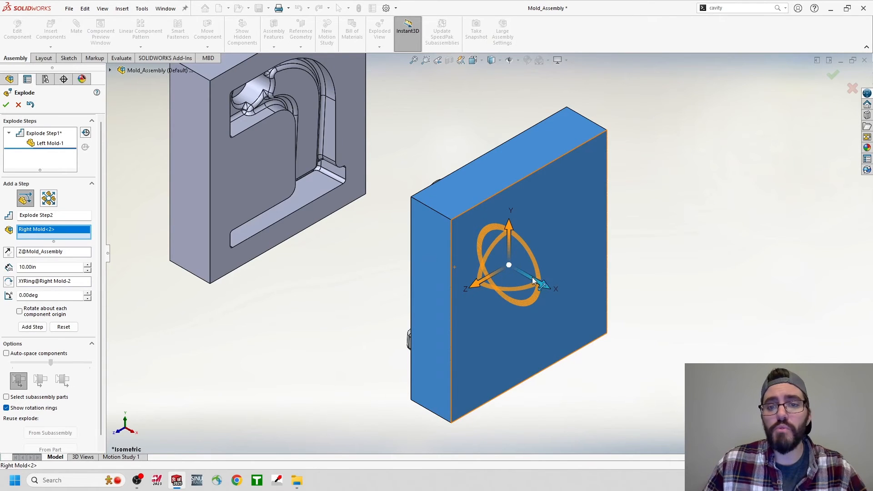
left_click_drag(542, 284, 671, 358)
double_click(69, 278)
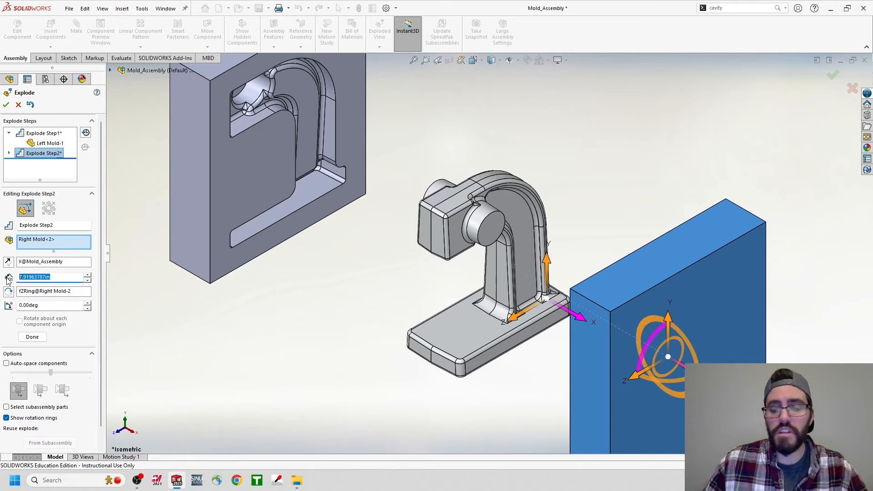
type("10")
key("Return")
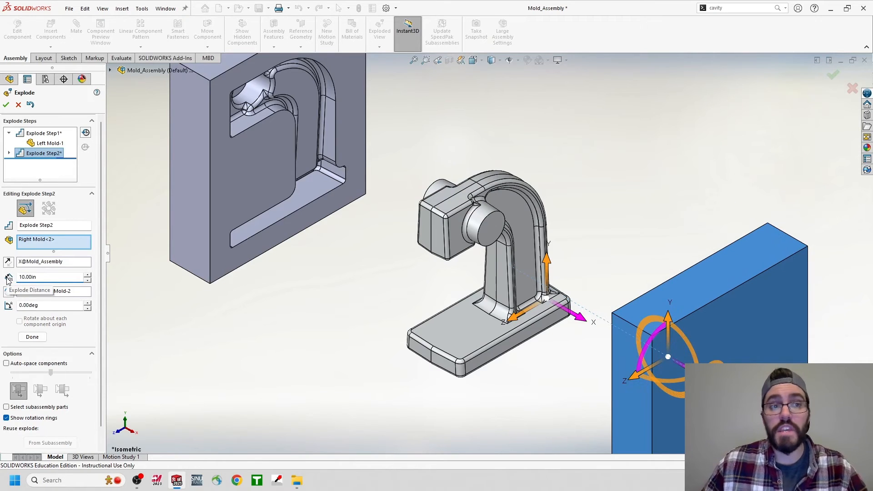
left_click(30, 336)
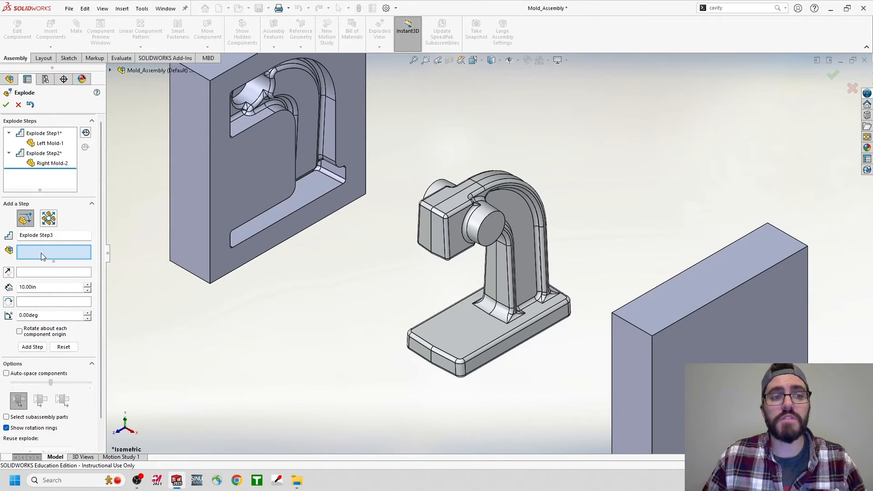
- Add a third explode step that rotates the Right Mold 90 degrees about the Y axis so its cavity faces outward
left_click(675, 347)
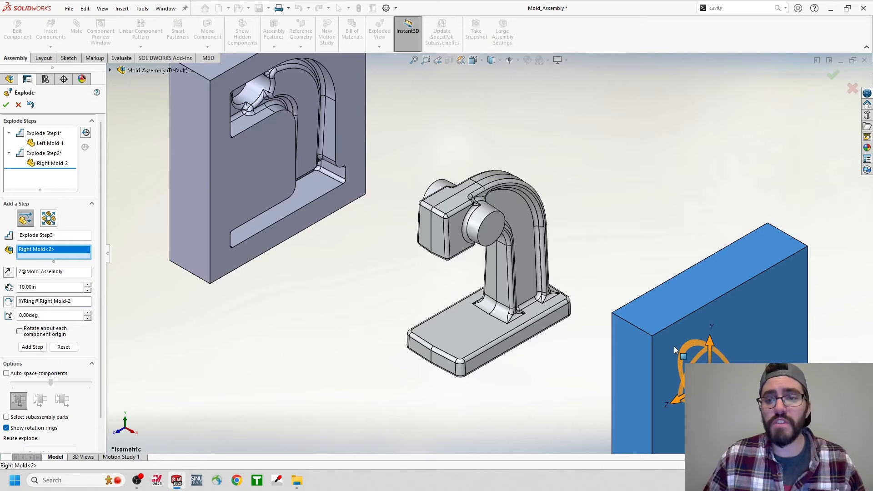
middle_click_drag(674, 345, 488, 230, "ctrl")
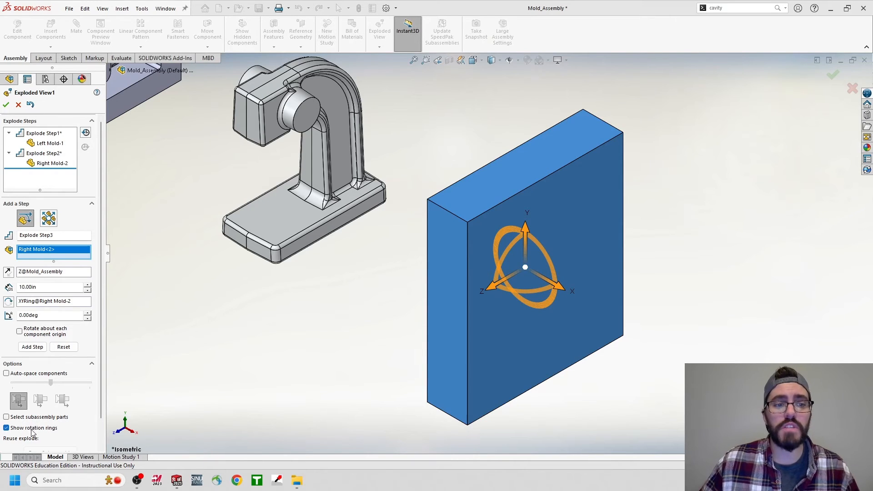
left_click(7, 429)
left_click(6, 428)
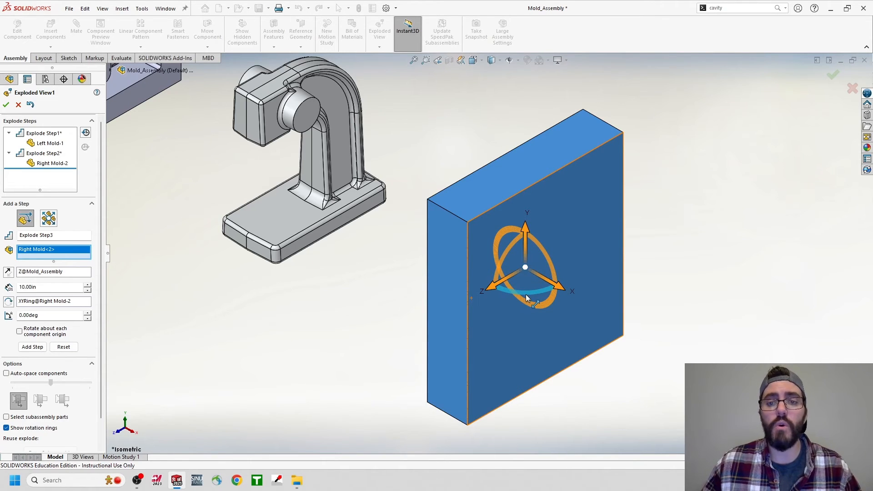
left_click_drag(527, 298, 585, 268)
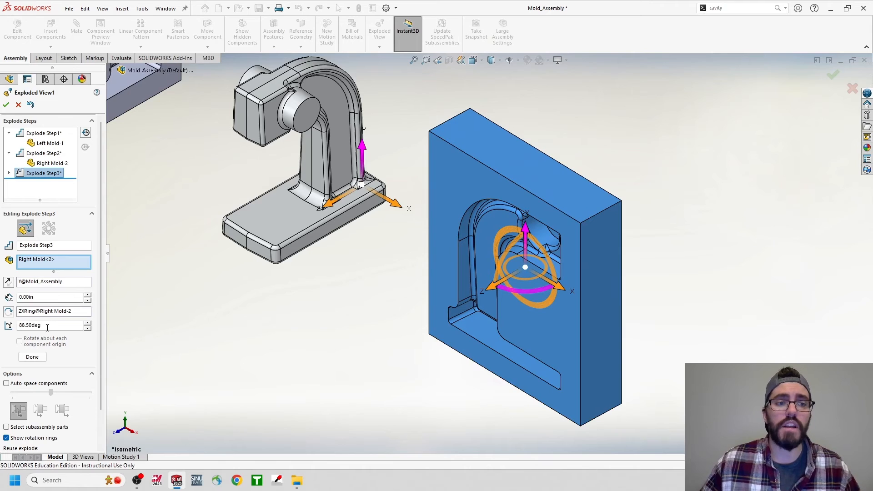
left_click_drag(55, 325, 11, 327)
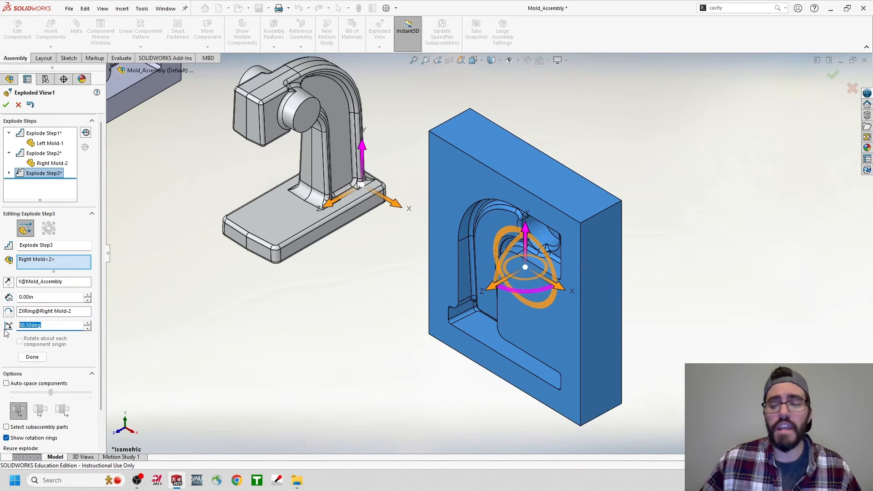
type("90")
key("Return")
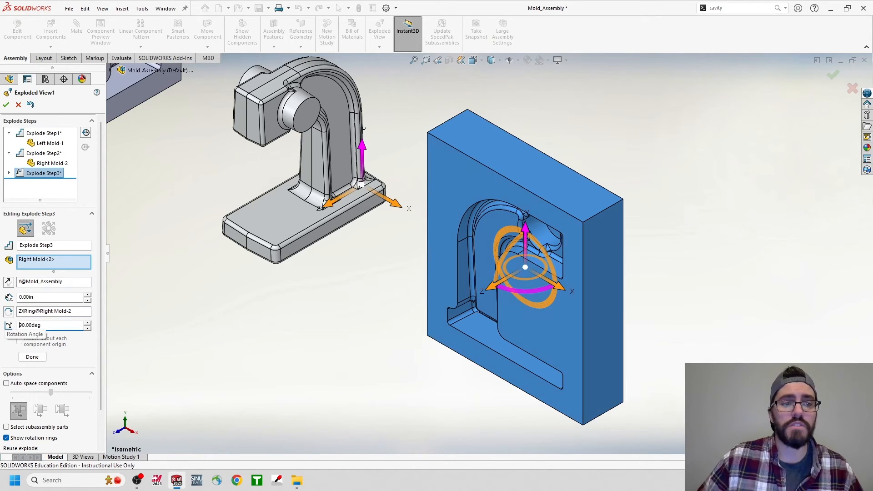
left_click(40, 358)
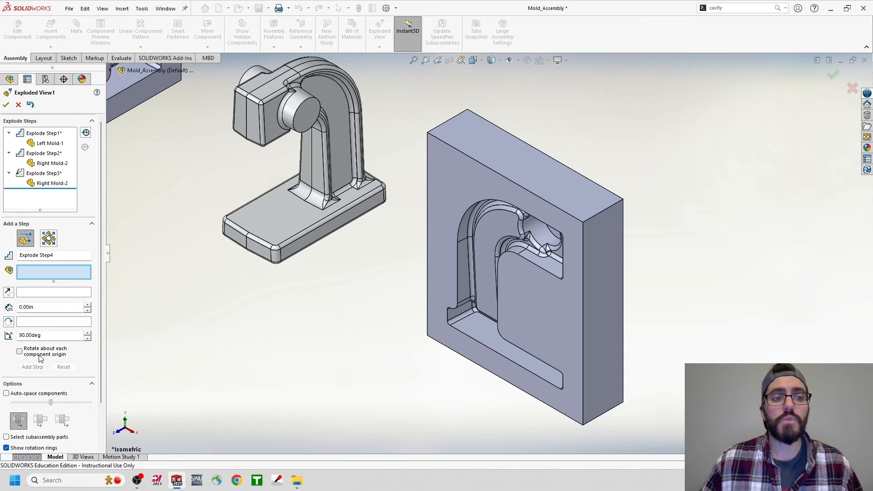
- Add a fourth explode step moving the Right Mold 10 in along Z, away from the press, and finish the exploded view in isometric
left_click(457, 204)
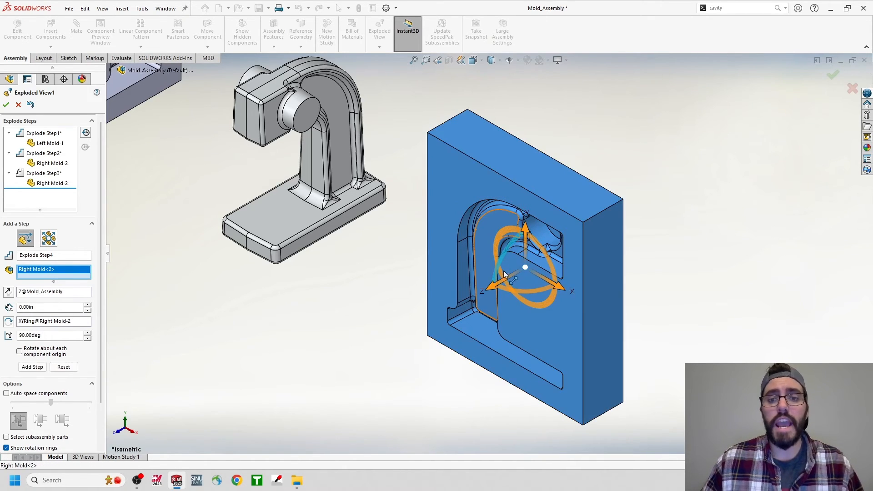
left_click_drag(503, 277, 617, 208)
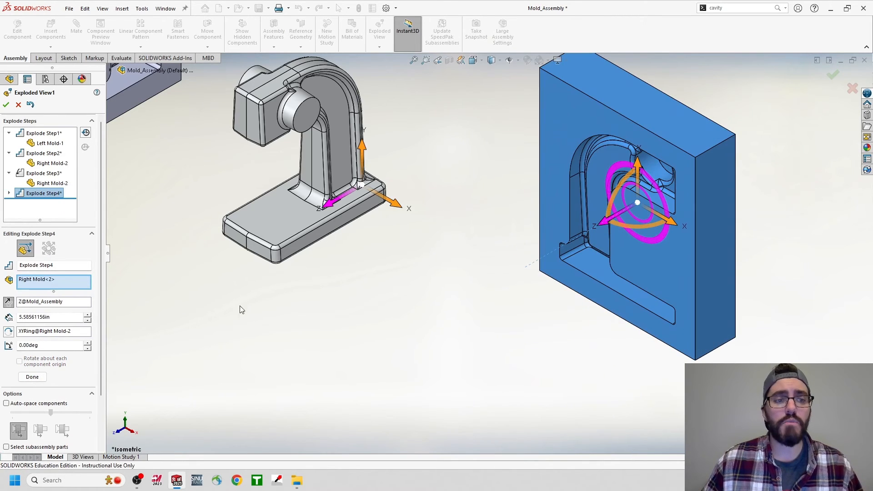
double_click(34, 317)
type("10")
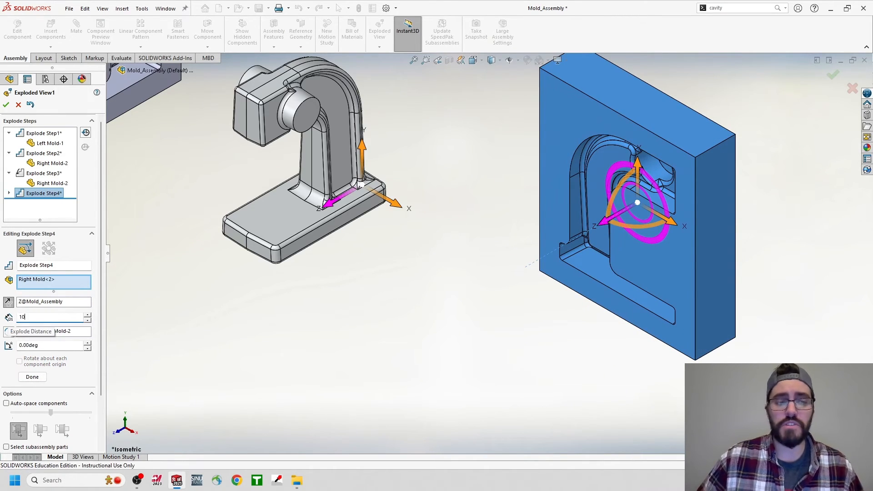
key("Return")
left_click(33, 377)
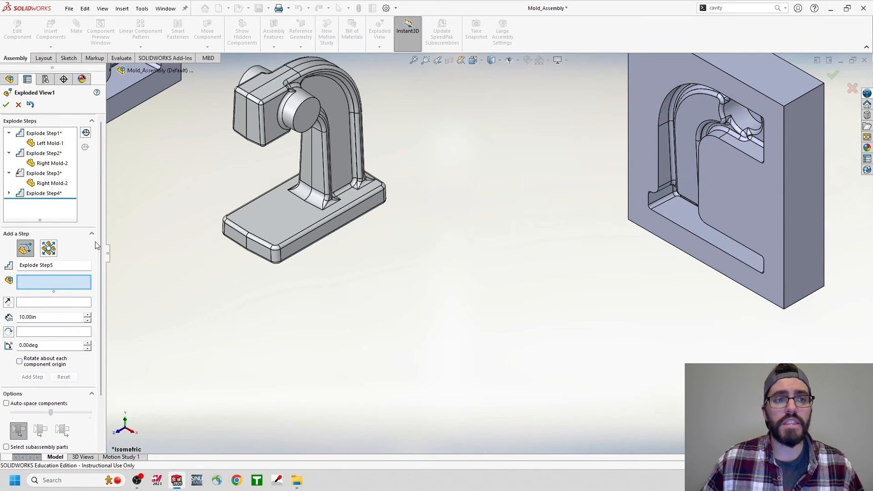
left_click(6, 106)
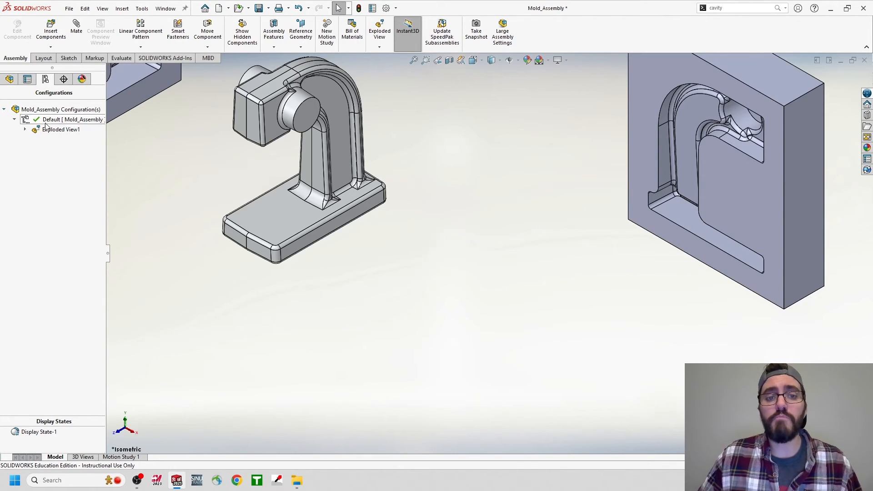
key("space")
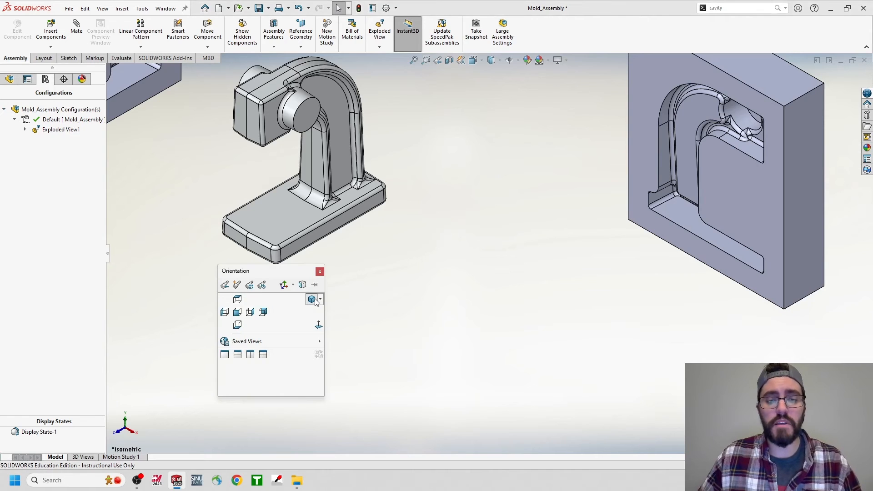
left_click(314, 300)
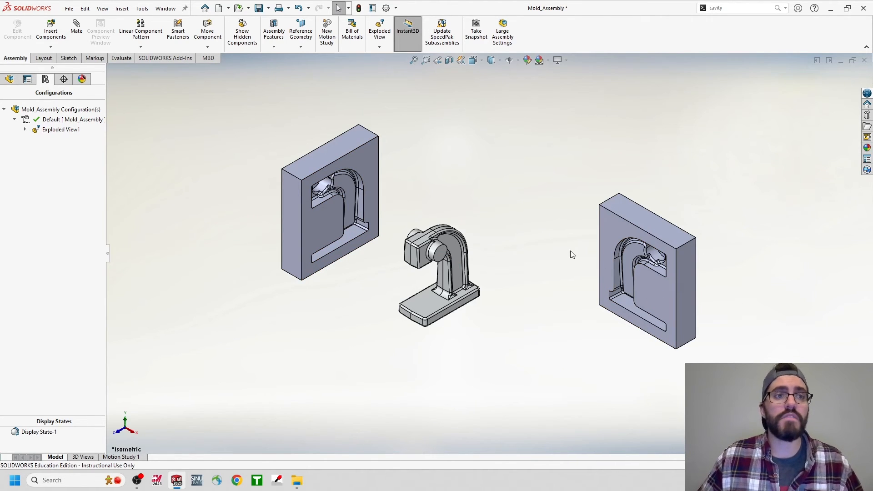
- Save the exploded assembly as Mold_Assembly in the Assembly Walk Thru folder, replacing the existing file
left_click(69, 8)
left_click(86, 119)
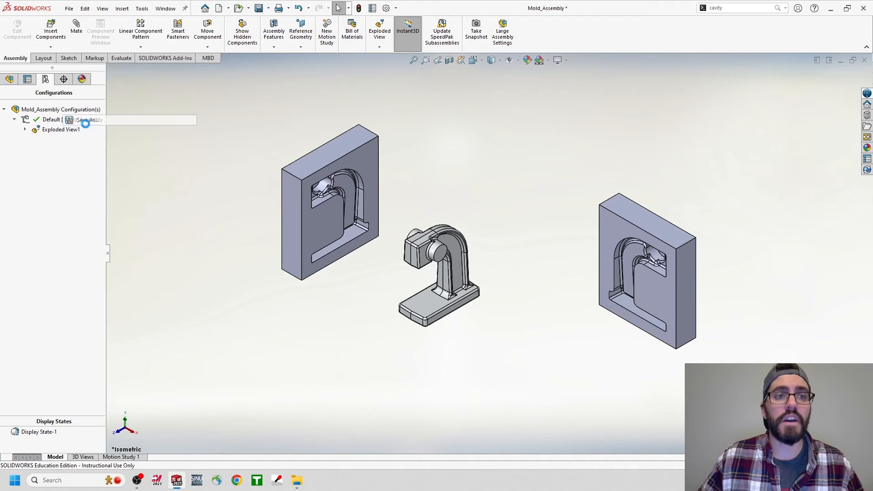
left_click(113, 120)
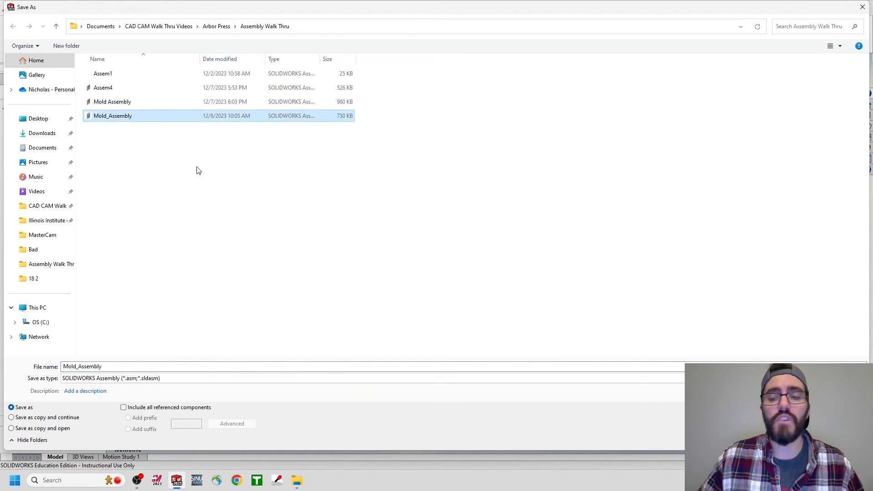
left_click(804, 440)
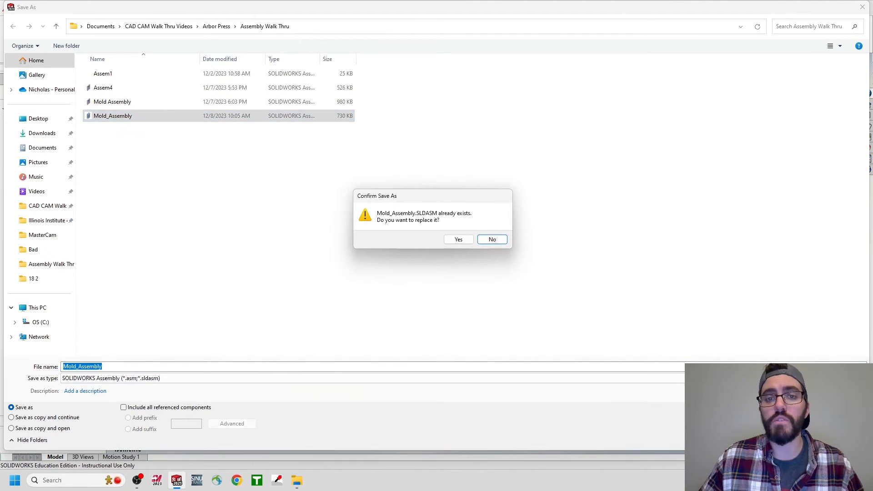
left_click(464, 239)
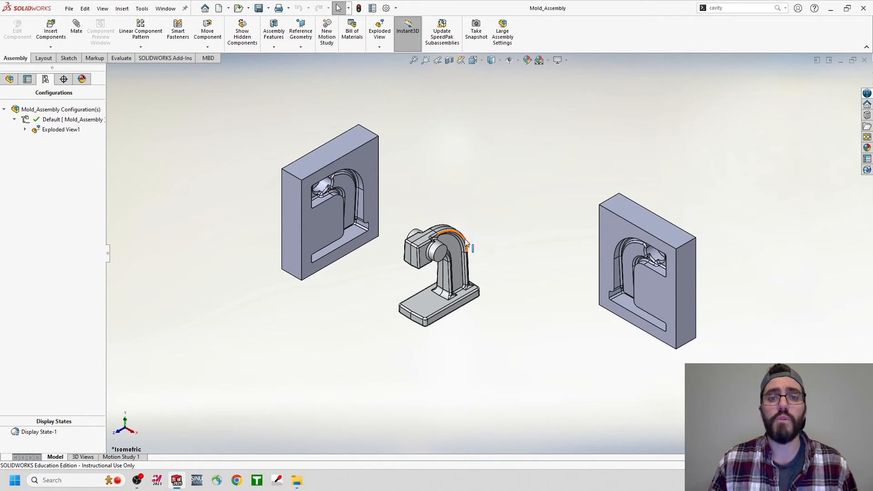
- Switch the Arbor Press component to its Cast - P2 configuration
right_click(465, 241)
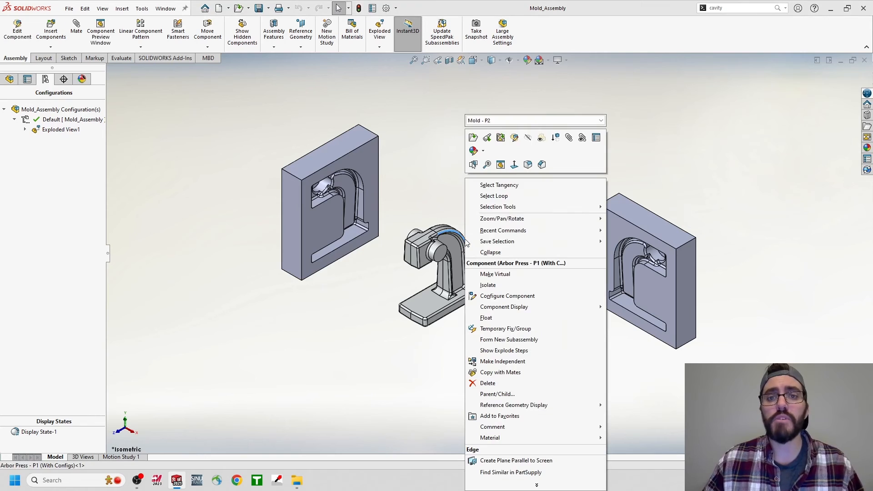
left_click(490, 121)
left_click(479, 128)
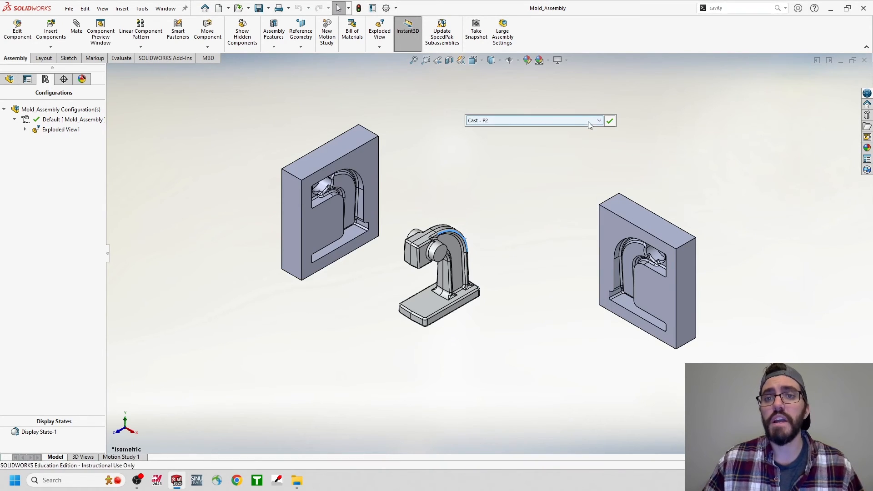
left_click(612, 123)
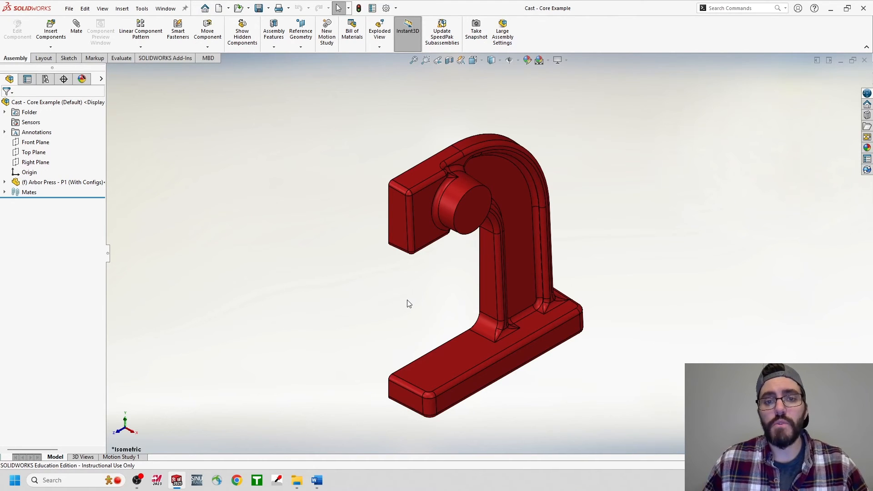
- Insert a new in-context part on the Right Plane of the Cast - Core Example assembly
middle_click_drag(407, 301, 523, 310)
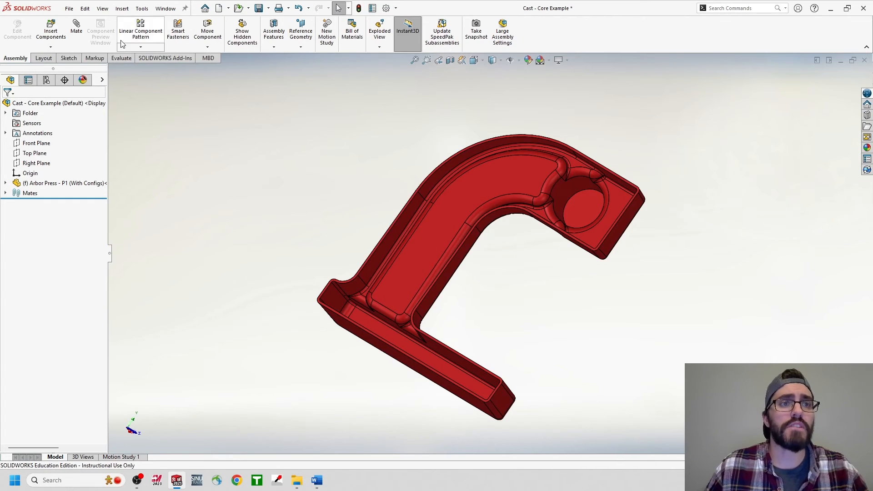
left_click(57, 48)
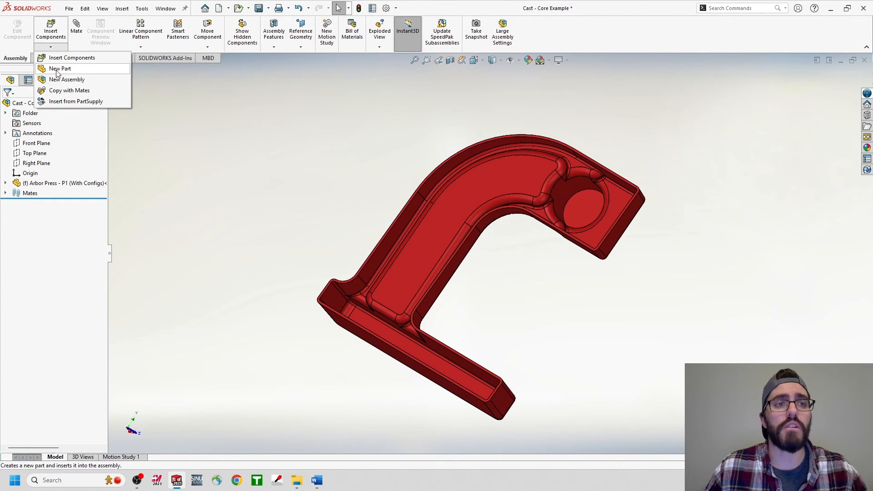
left_click(58, 69)
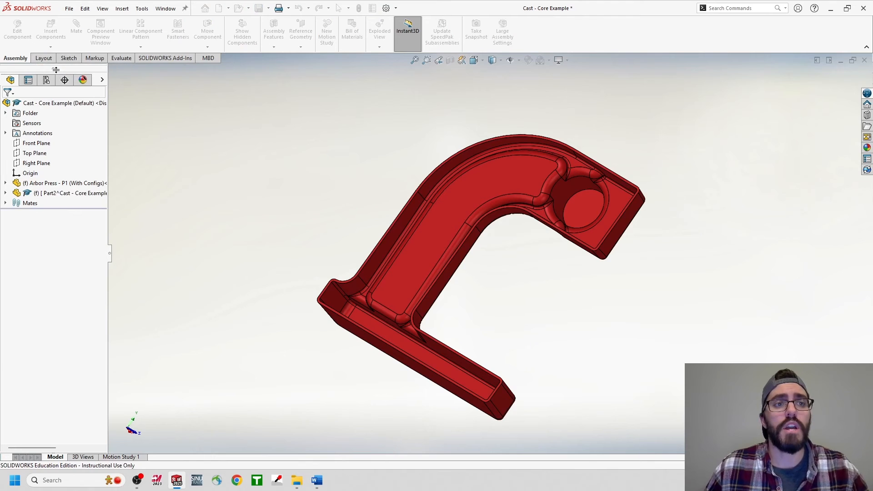
left_click(47, 163)
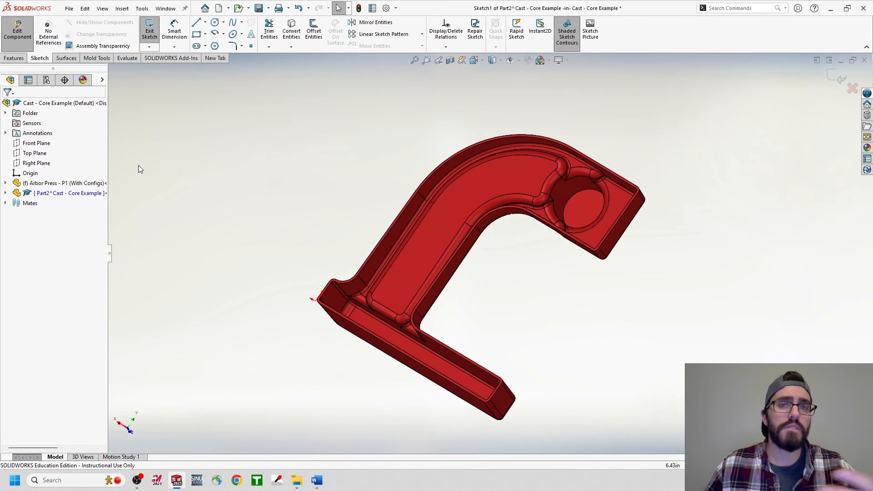
- Sketch a corner rectangle about 7 by 7.5 in around the whole arbor press casting in the right view
key("space")
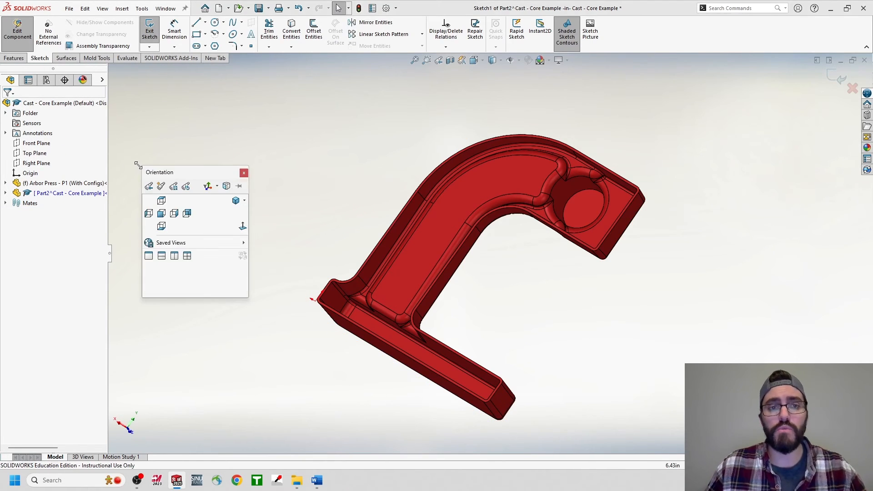
left_click(172, 210)
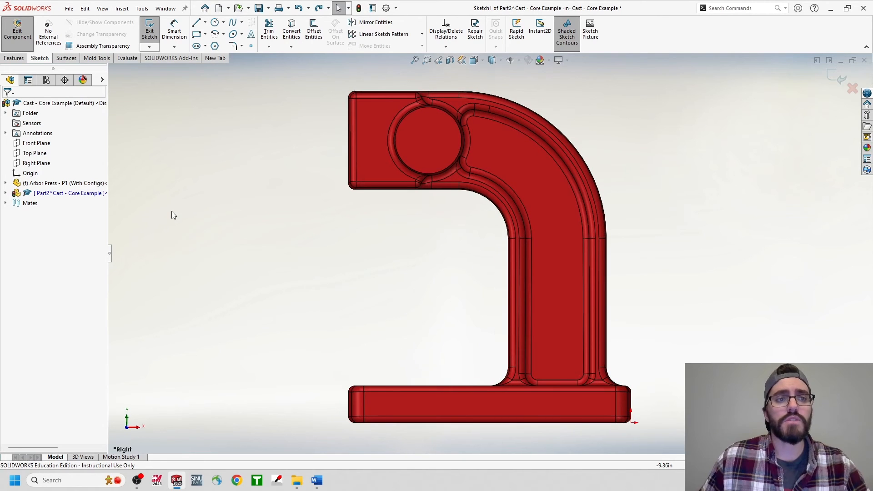
left_click(205, 34)
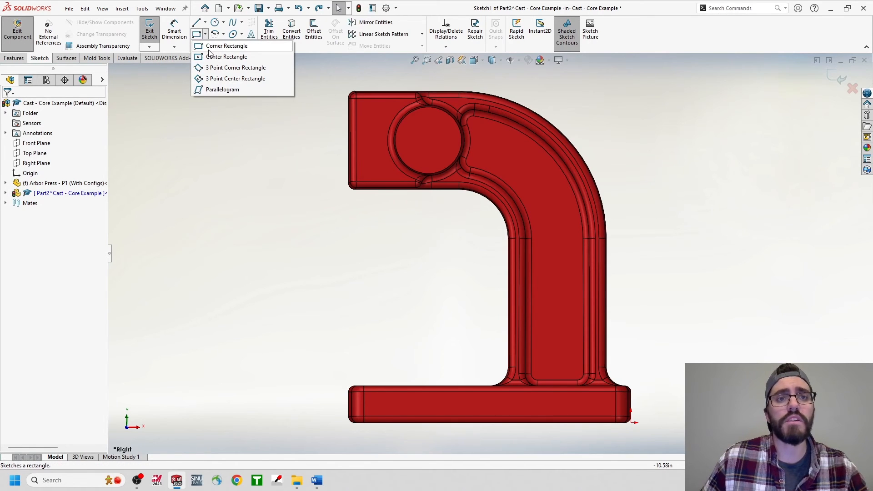
left_click(208, 50)
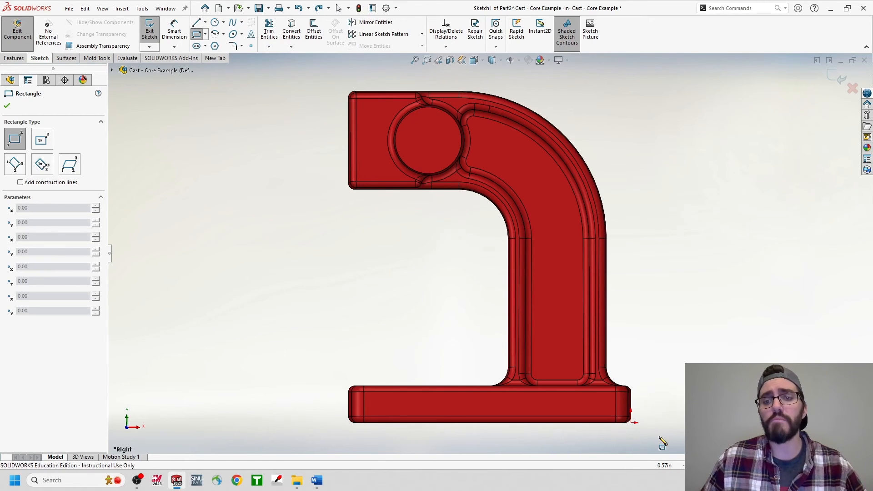
mouse_move(657, 440)
left_mouse_down()
mouse_move(376, 156)
mouse_move(315, 74)
left_mouse_up()
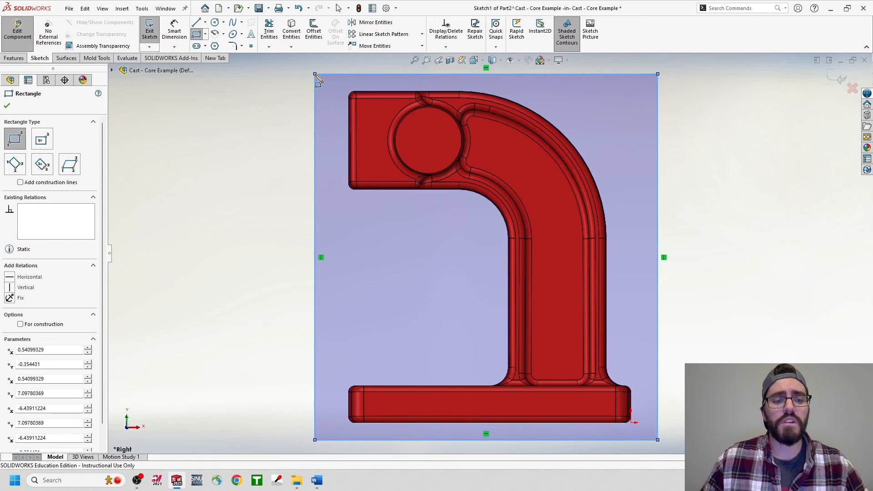
key("Escape")
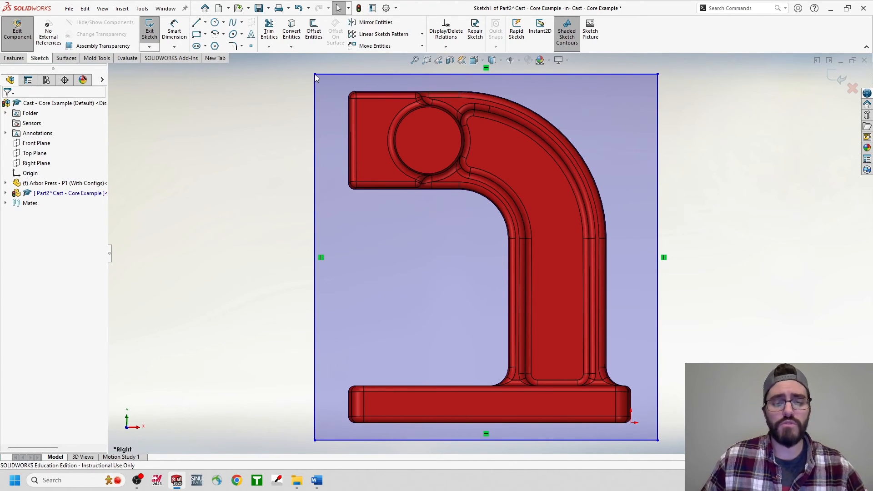
- Extrude the rectangle sketch 2 in Blind from the sketch plane to form a block enclosing half of the arbor press casting
key("space")
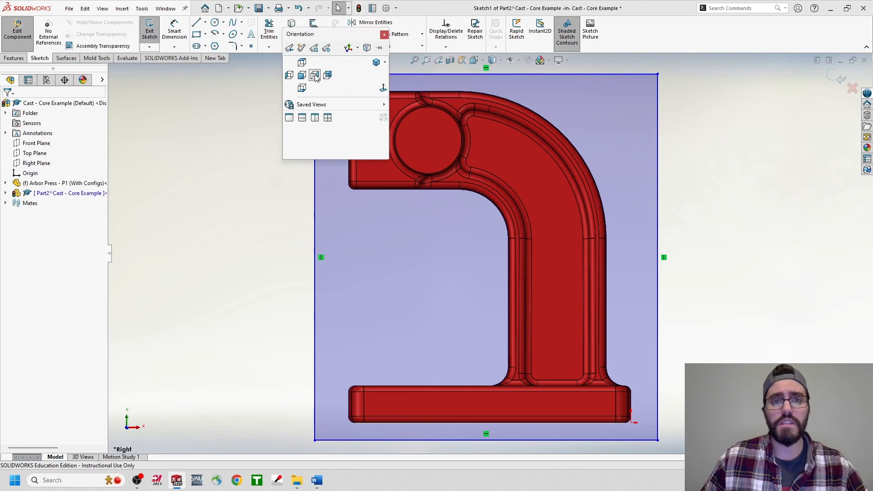
left_click(377, 63)
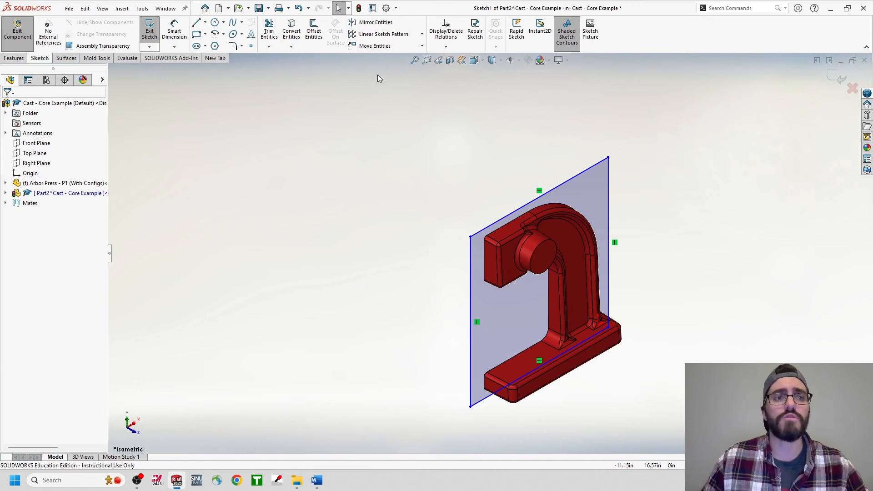
left_click(14, 58)
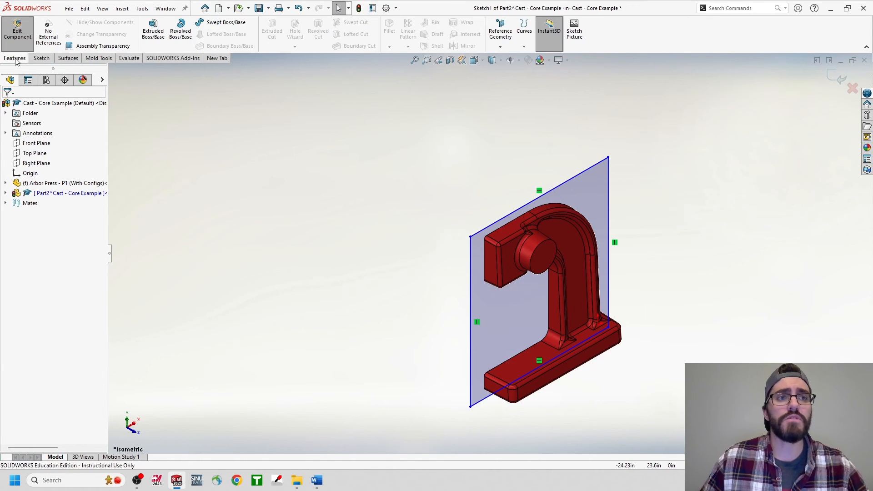
left_click(152, 35)
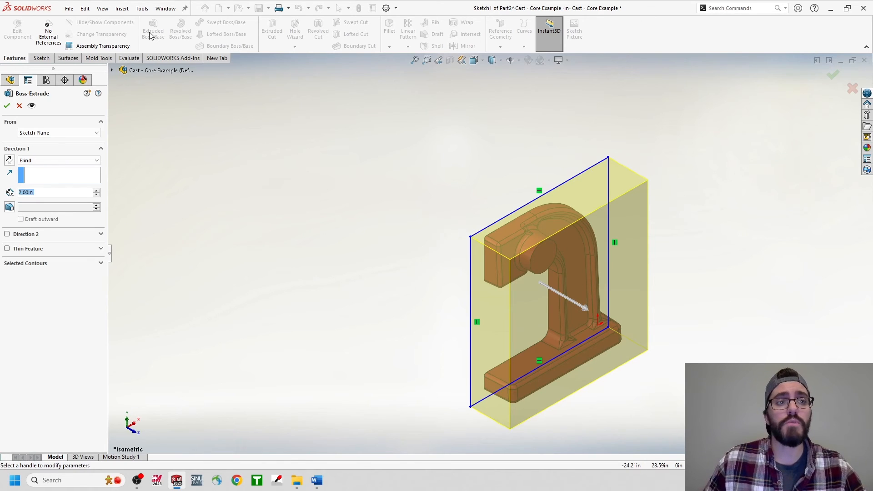
left_click(8, 105)
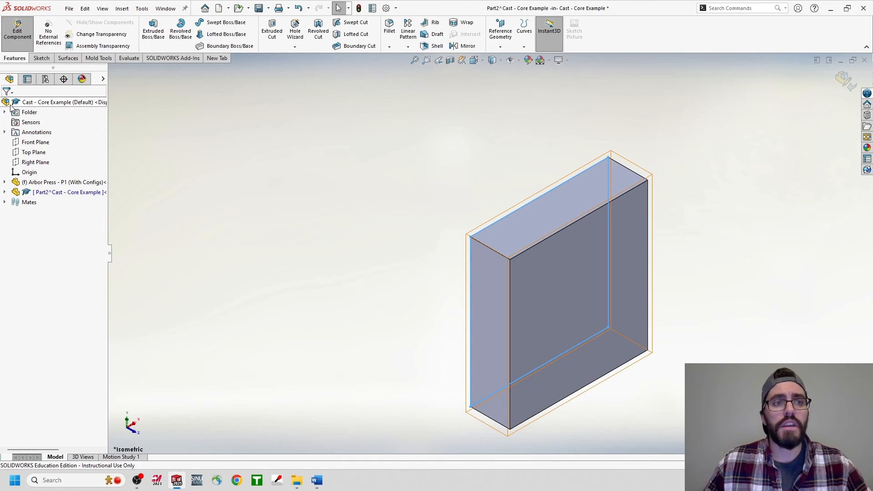
- Apply a Cavity feature to the block with Arbor Press - P1 as the design component, 0% uniform scaling about the component origins
middle_click_drag(311, 228, 425, 259)
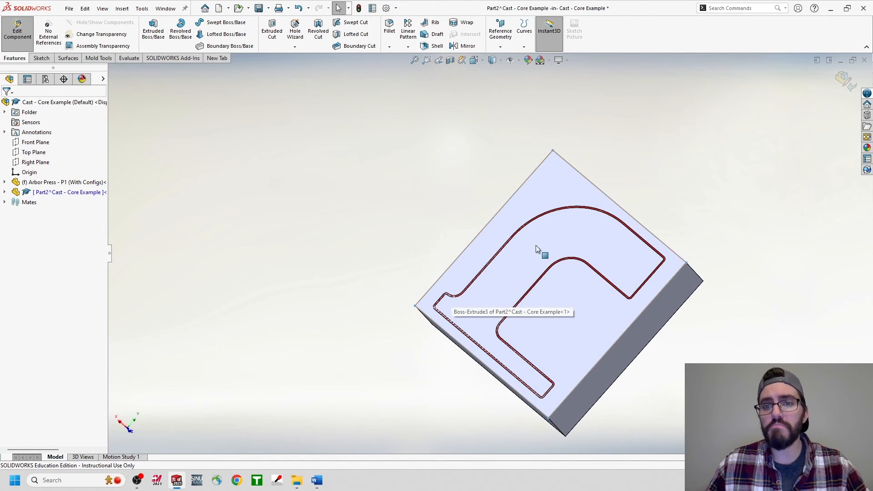
left_click(594, 253)
left_click(130, 9)
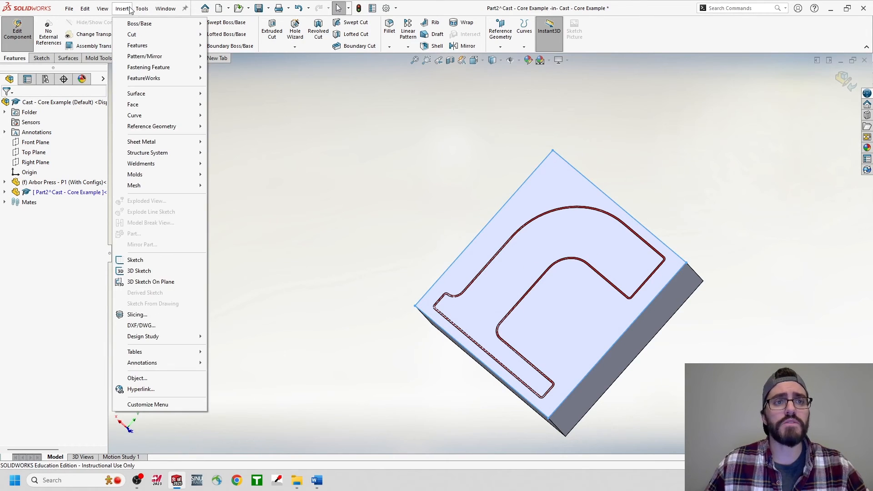
mouse_move(140, 48)
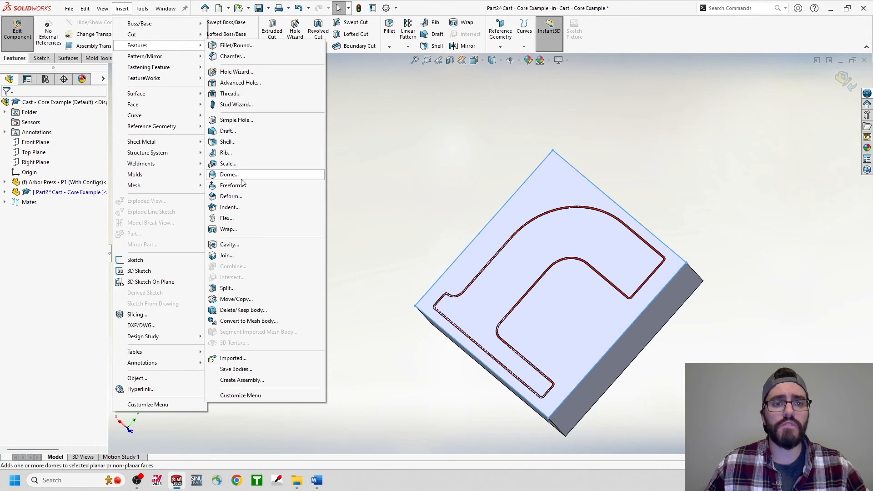
left_click(239, 245)
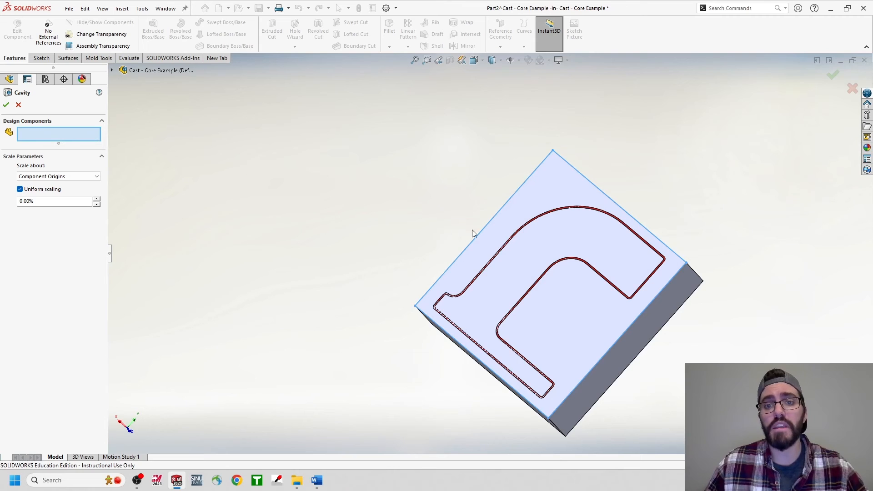
left_click(504, 256)
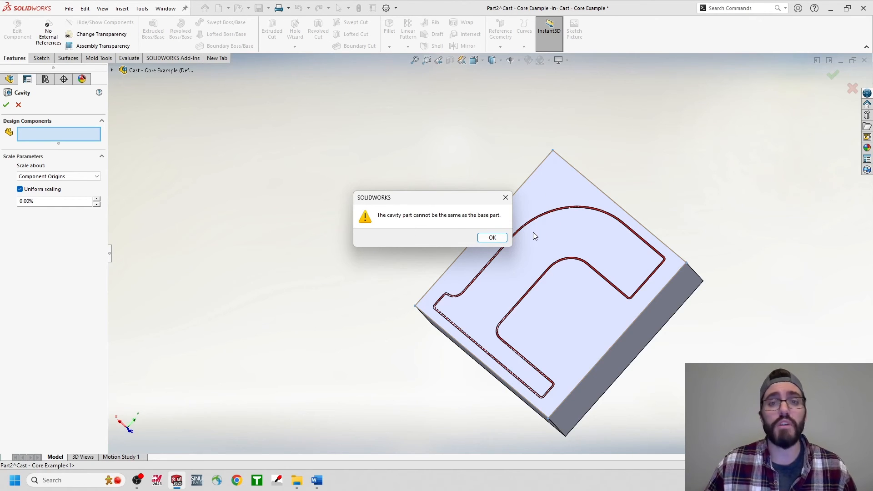
left_click(492, 237)
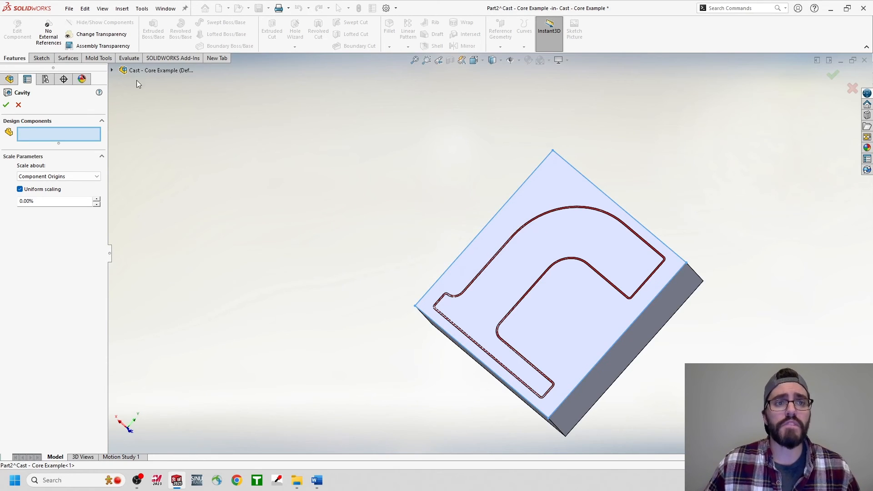
left_click(112, 70)
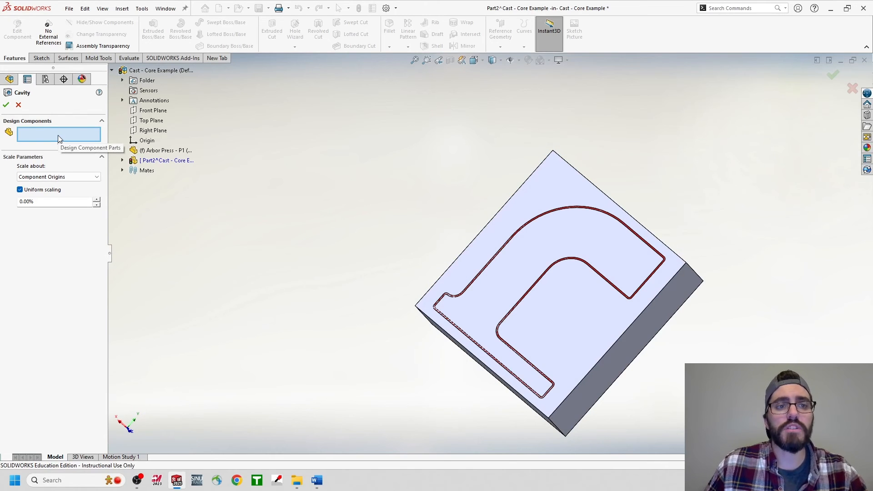
left_click(160, 150)
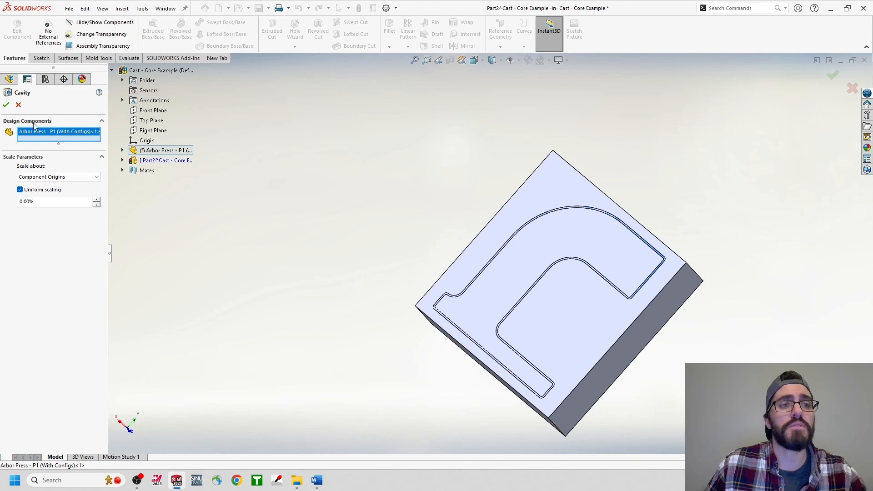
left_click(6, 105)
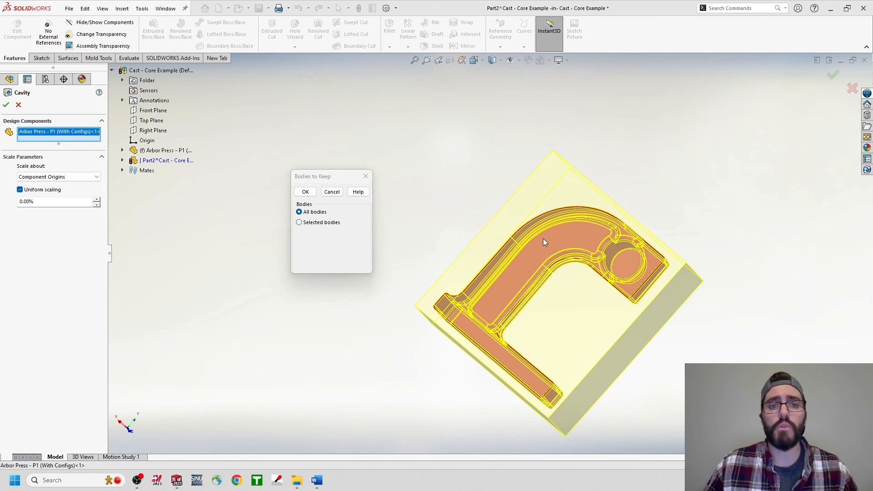
- Keep only Body 1, the outer mold block, from the bodies produced by the cavity cut
left_click(300, 223)
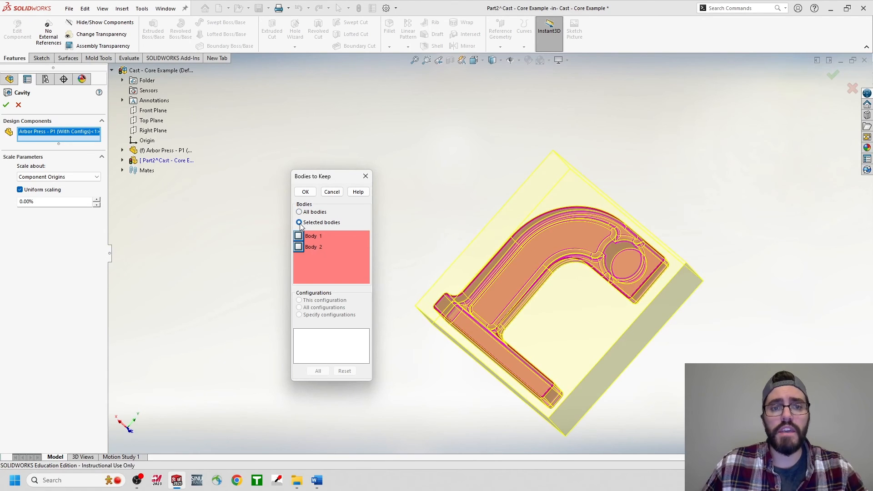
left_click(298, 235)
left_click(298, 247)
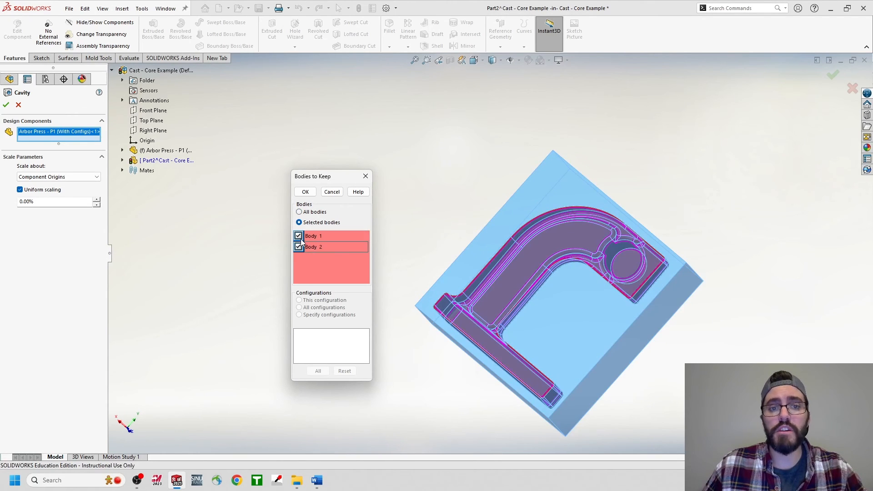
left_click(298, 236)
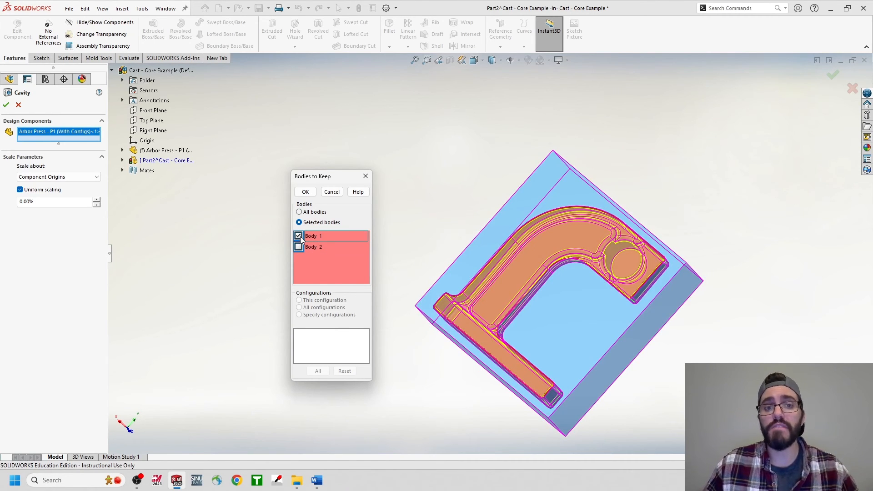
left_click(298, 236)
left_click(298, 247)
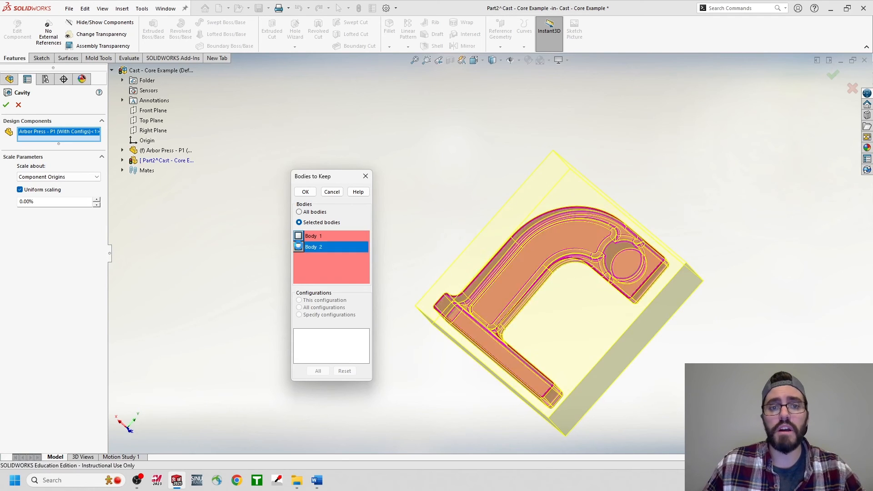
left_click(299, 247)
left_click(299, 236)
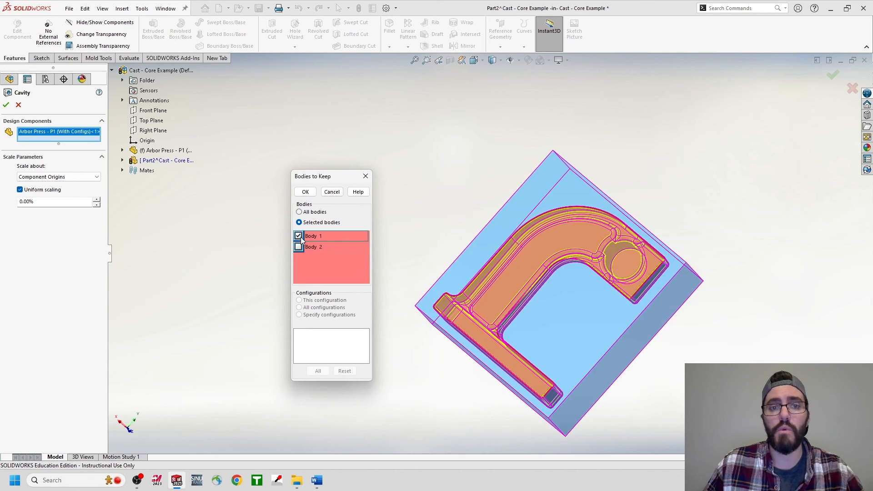
left_click(305, 192)
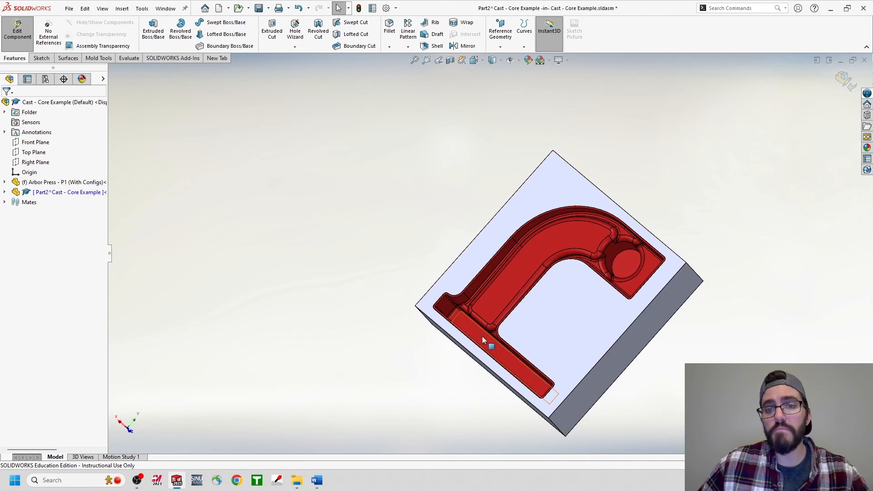
- Hide the Arbor Press component sitting inside the mold cavity
left_click(599, 245)
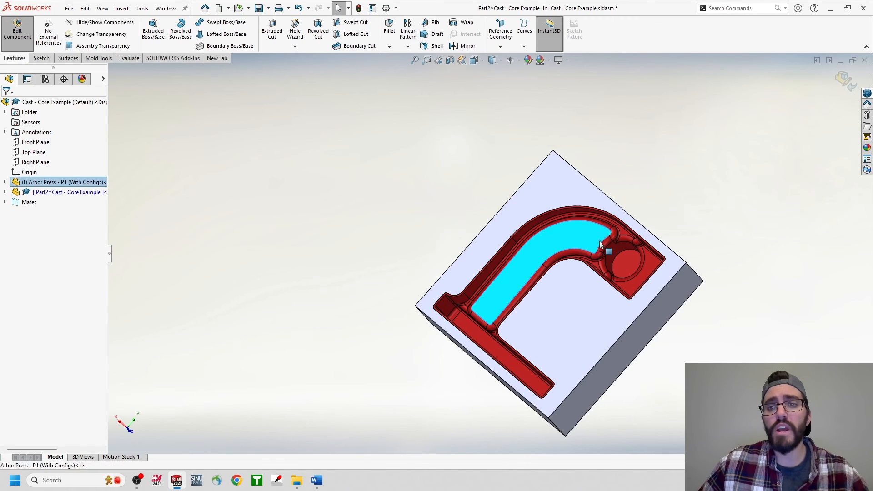
right_click(599, 245)
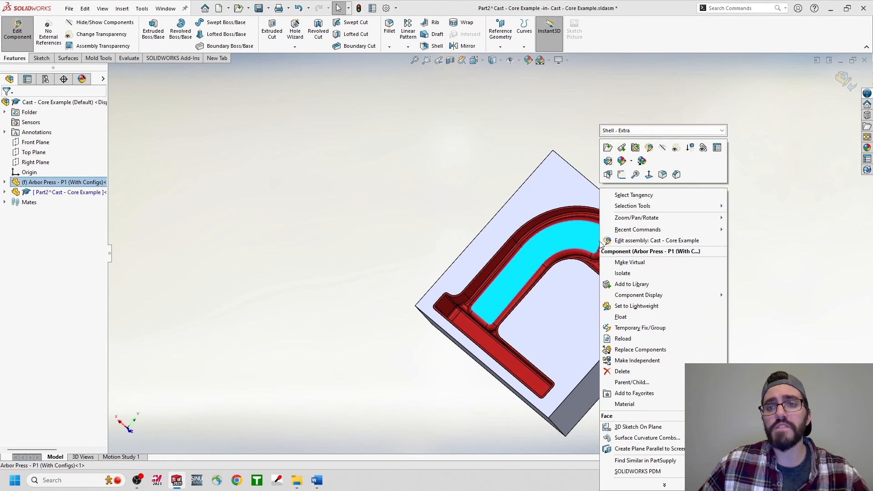
left_click(662, 148)
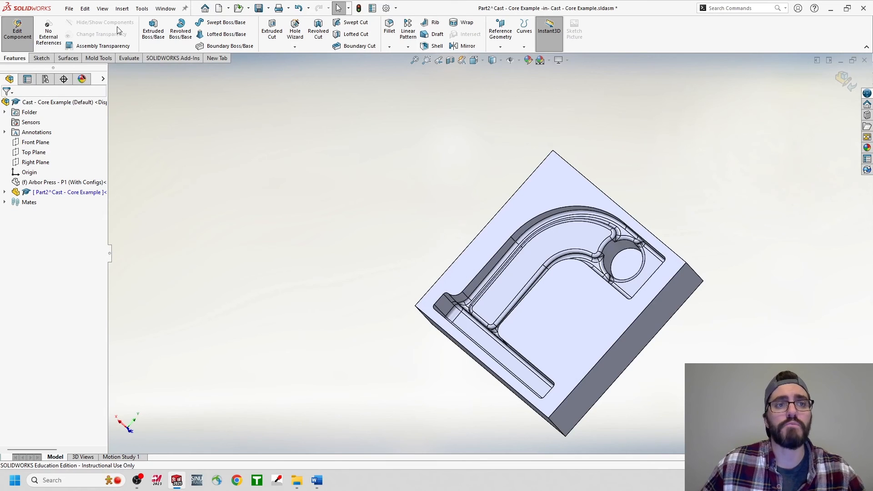
- Save the in-context part as an external file named Cavity Mold in the Cast - Core Example folder
left_click(69, 8)
left_click(88, 120)
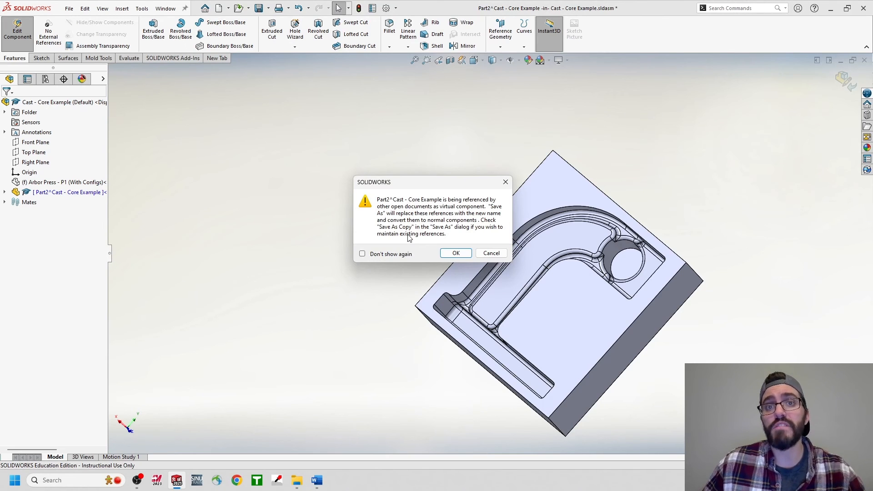
left_click(455, 253)
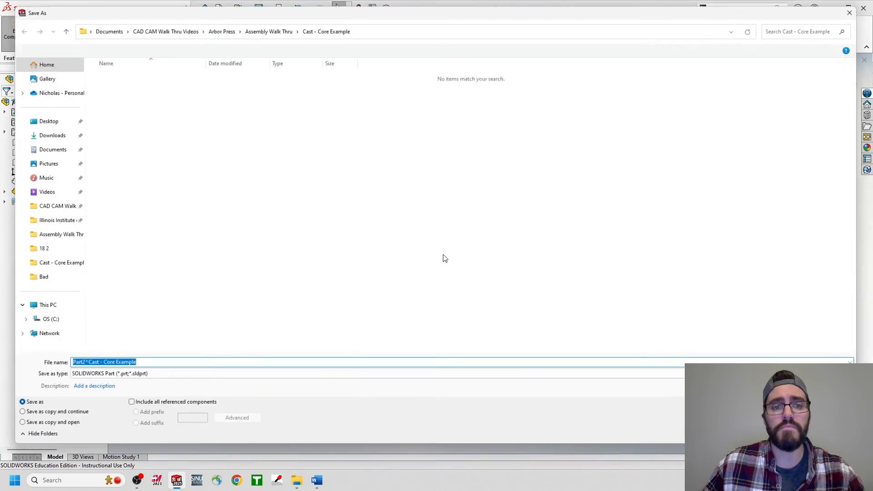
type("Cav")
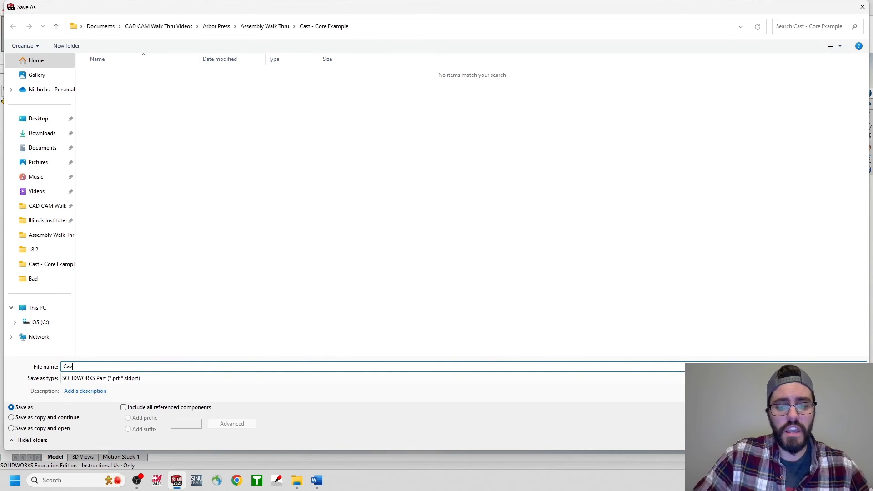
type("ity Mold")
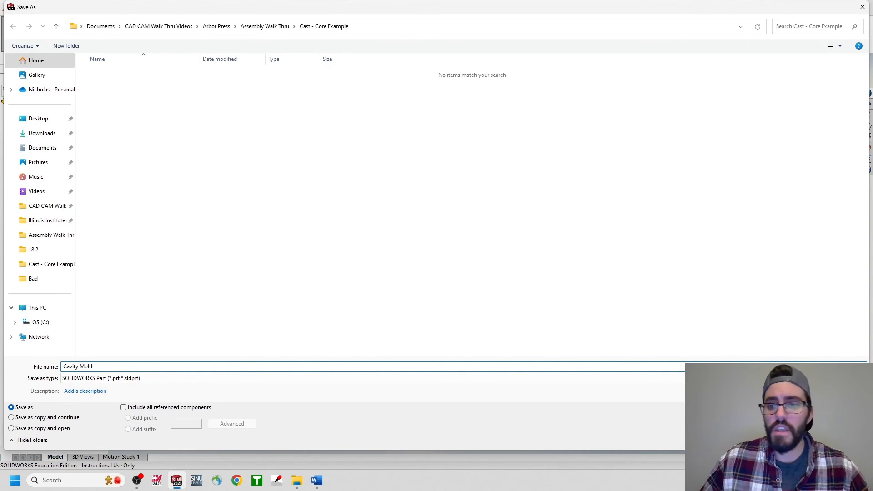
key("Return")
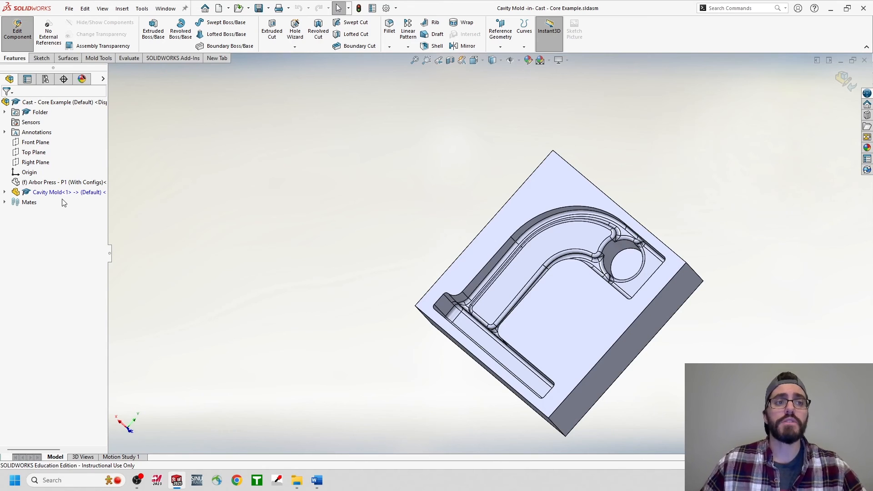
- Finish editing the Cavity Mold component and save the Cast - Core Example assembly
left_click(17, 35)
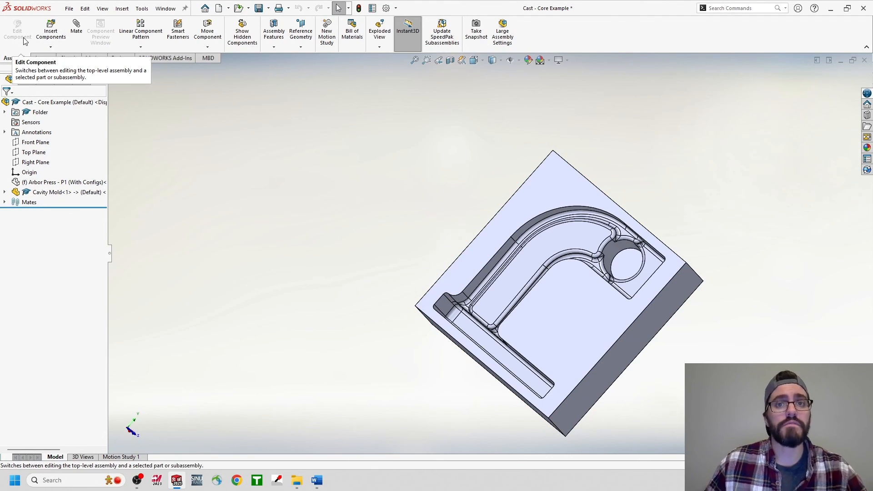
key("ctrl+s")
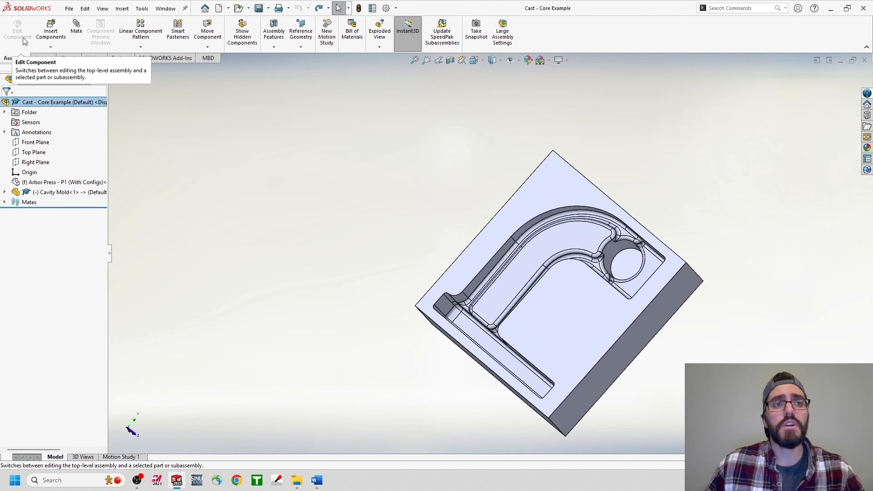
- Insert a new in-context part on the Cavity Mold's parting face and convert that face's outer rectangle into its sketch
left_click(51, 47)
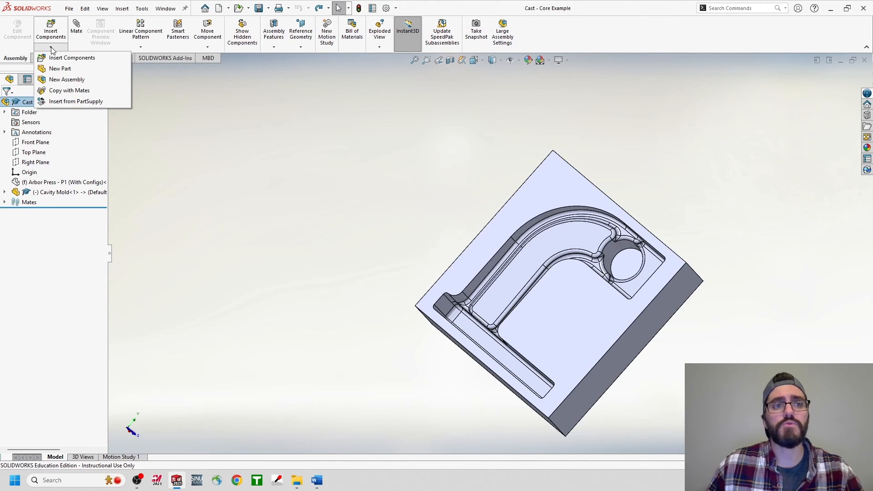
left_click(55, 70)
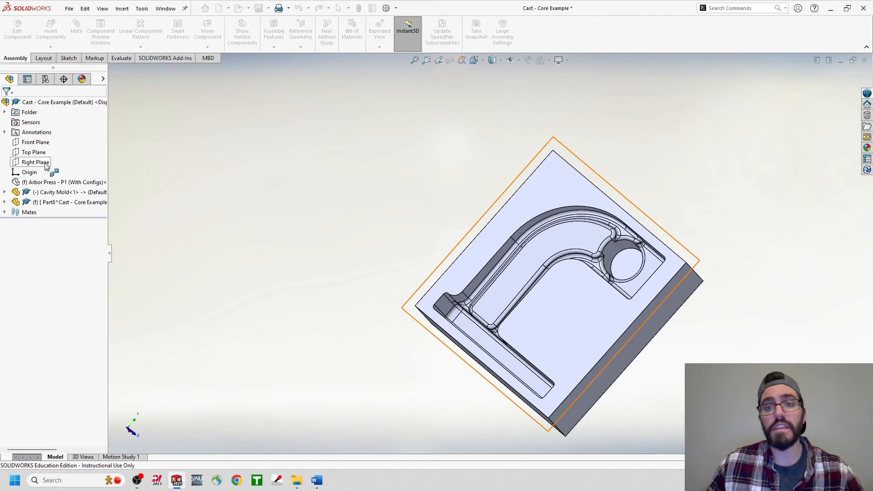
left_click(550, 182)
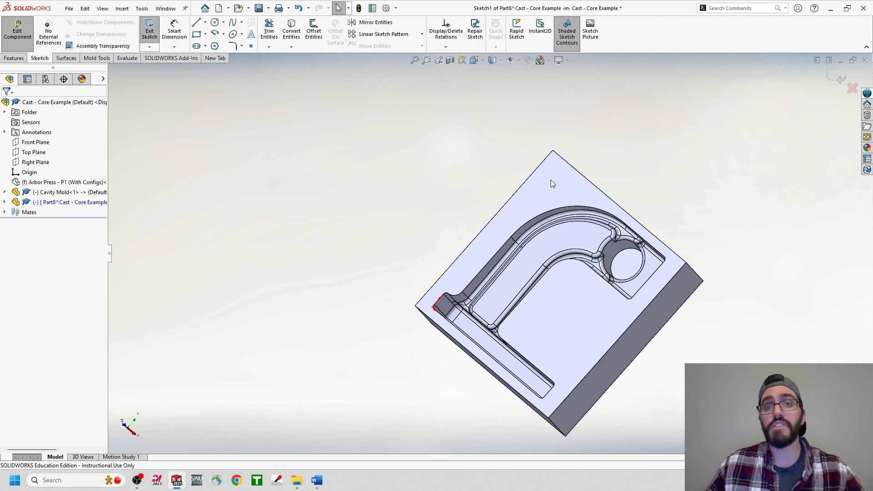
left_click(551, 183)
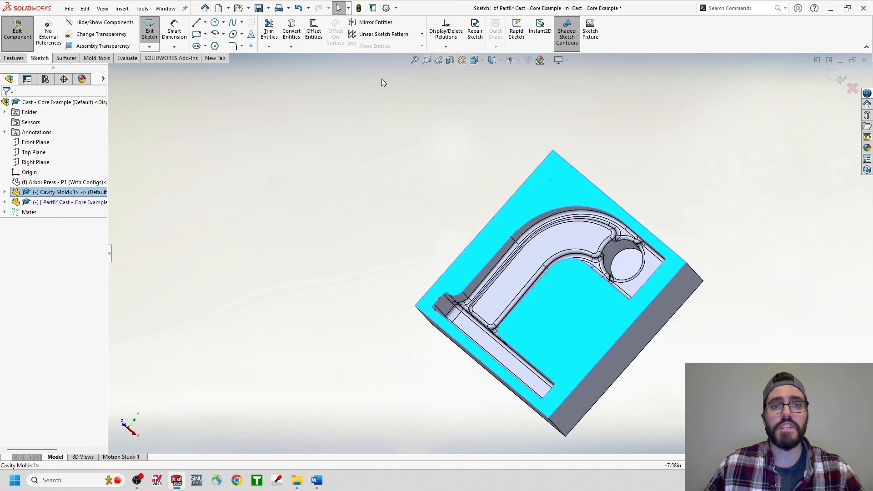
left_click(298, 30)
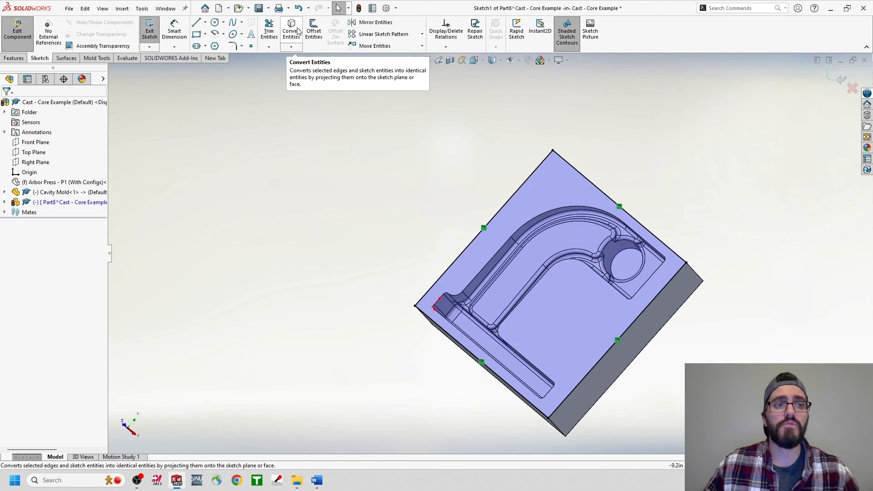
- Extrude the converted rectangle 2.00 in away from the Cavity Mold, with the second direction going up to the Cavity Mold's far corner vertex
left_click(20, 59)
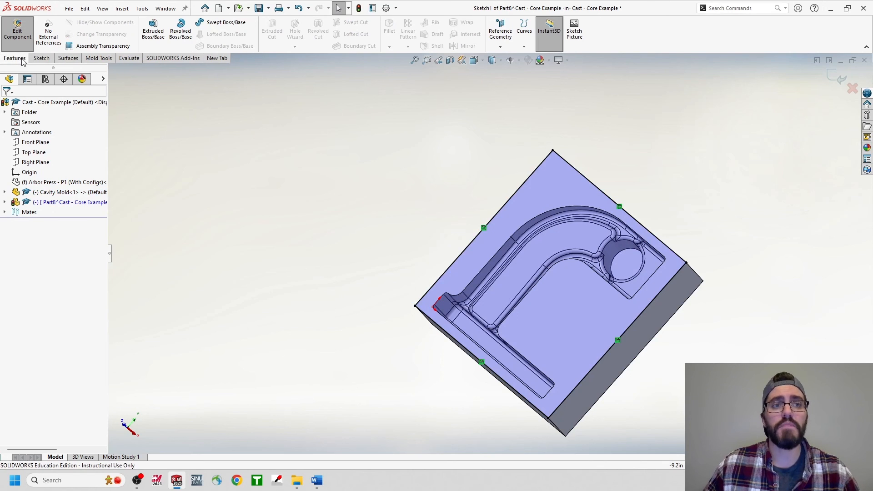
left_click(153, 30)
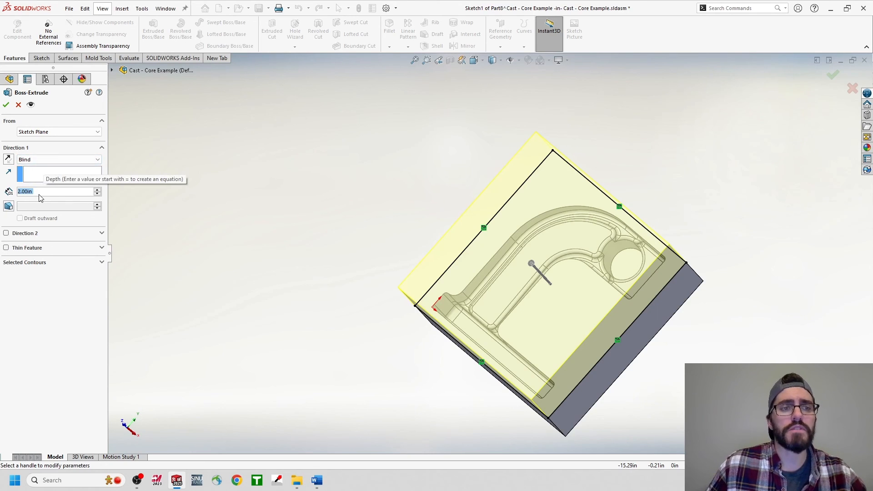
left_click(6, 233)
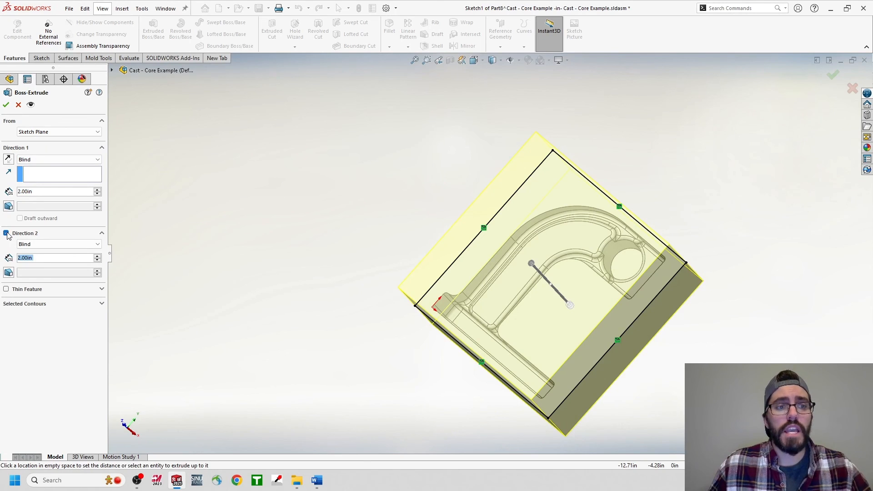
left_click(33, 245)
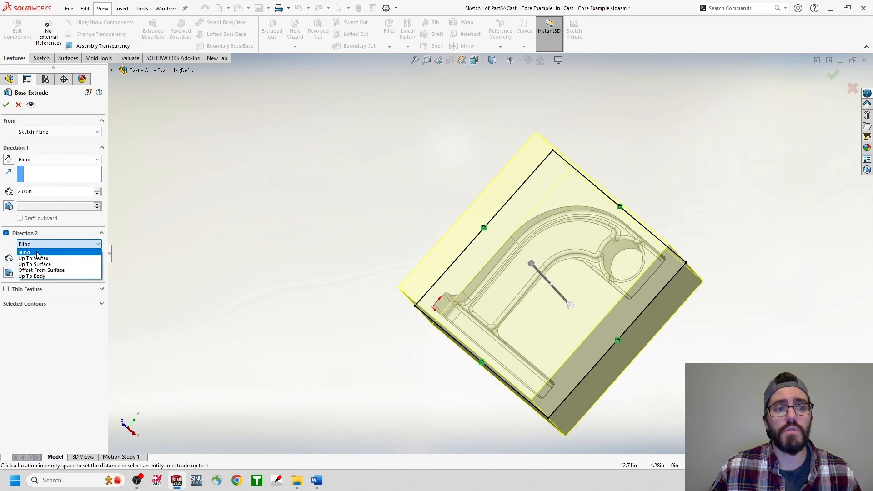
left_click(38, 257)
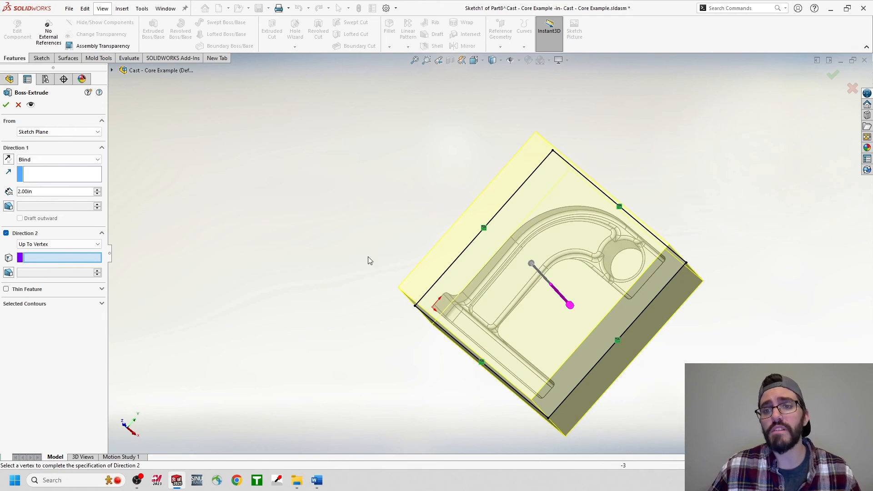
left_click(703, 282)
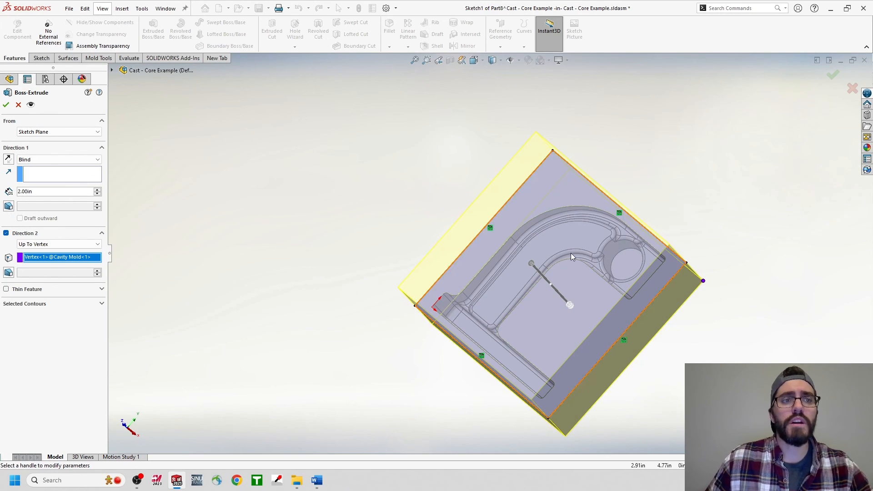
left_click(6, 105)
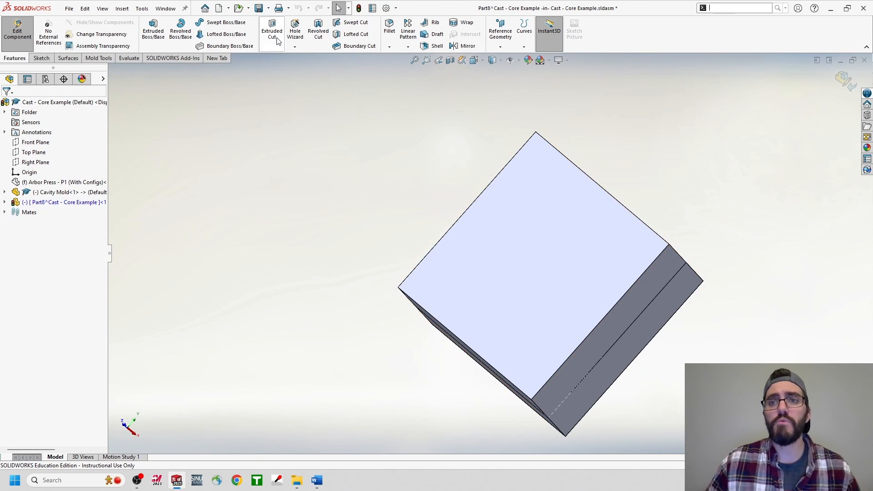
- Create a Cavity feature in the new block using the Arbor Press and Cavity Mold as design components with 0% uniform scaling
left_click(720, 8)
type("cavity")
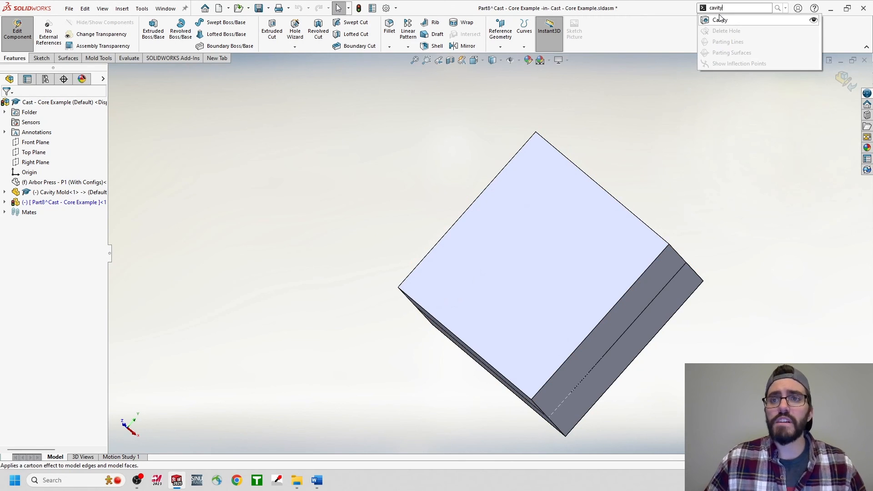
left_click(721, 20)
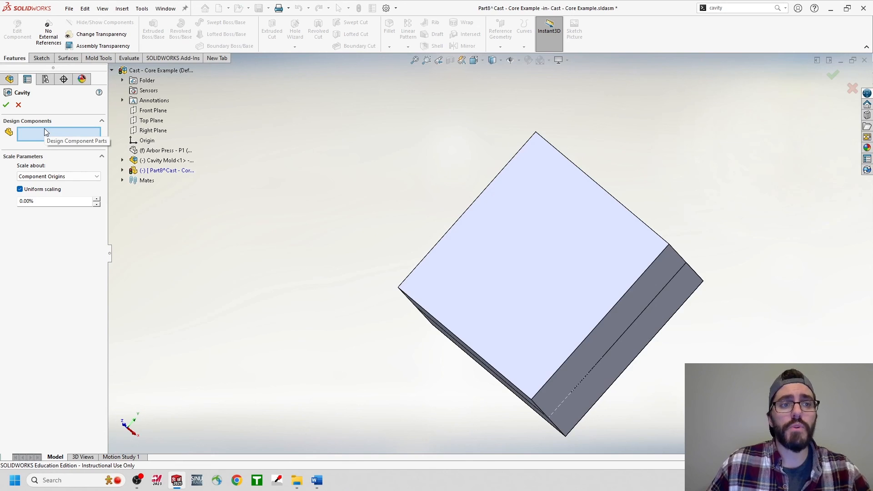
left_click(160, 155)
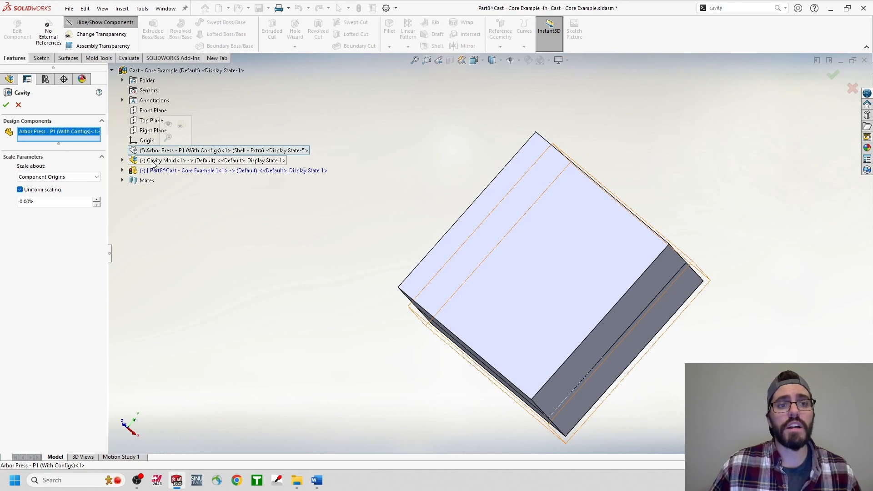
left_click(153, 162)
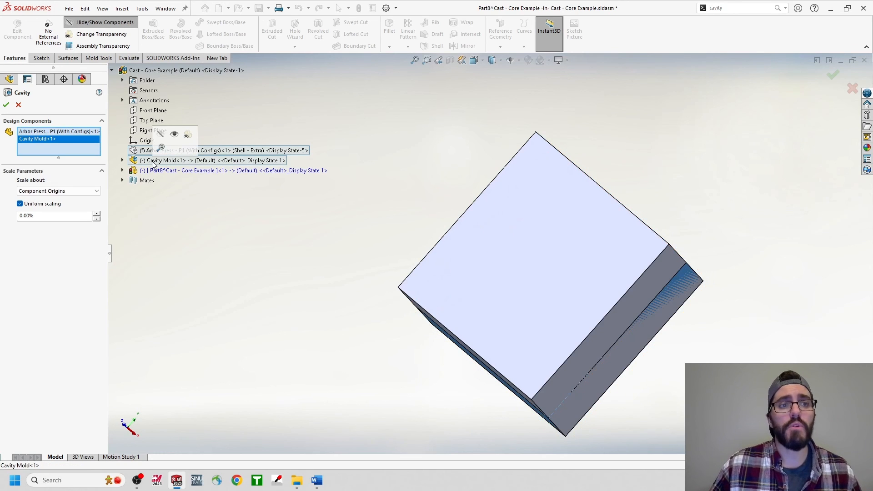
left_click(6, 106)
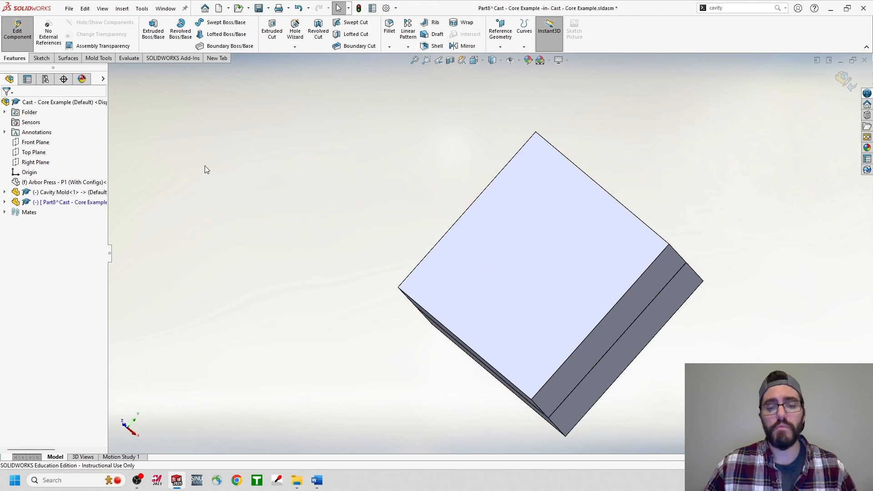
- Switch to the isometric view and hide the Cavity Mold component to expose the new half's core
key("space")
left_click(302, 201)
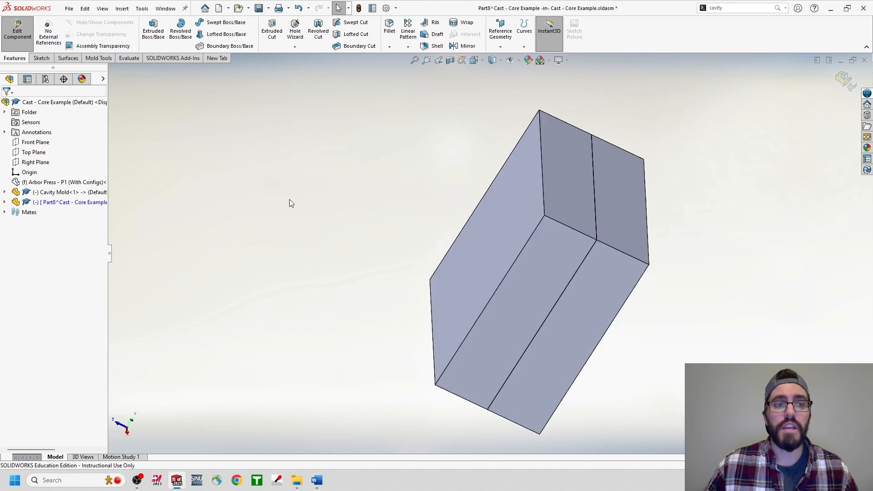
right_click(86, 192)
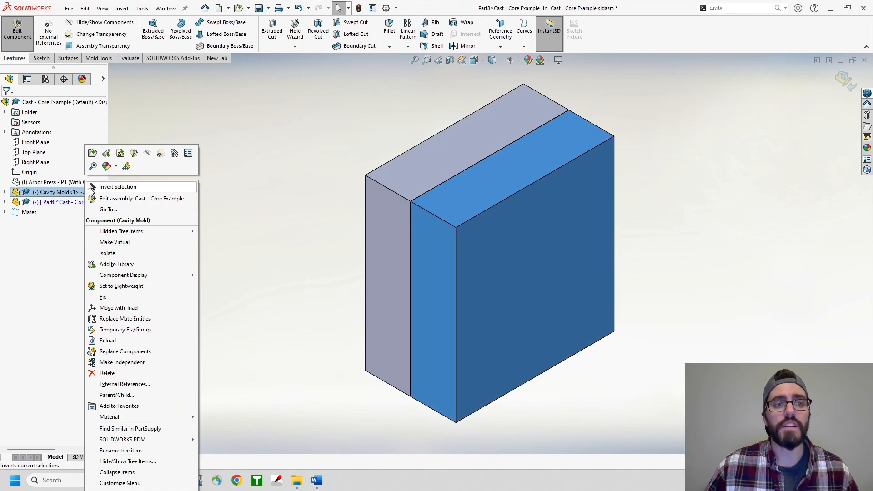
left_click(147, 156)
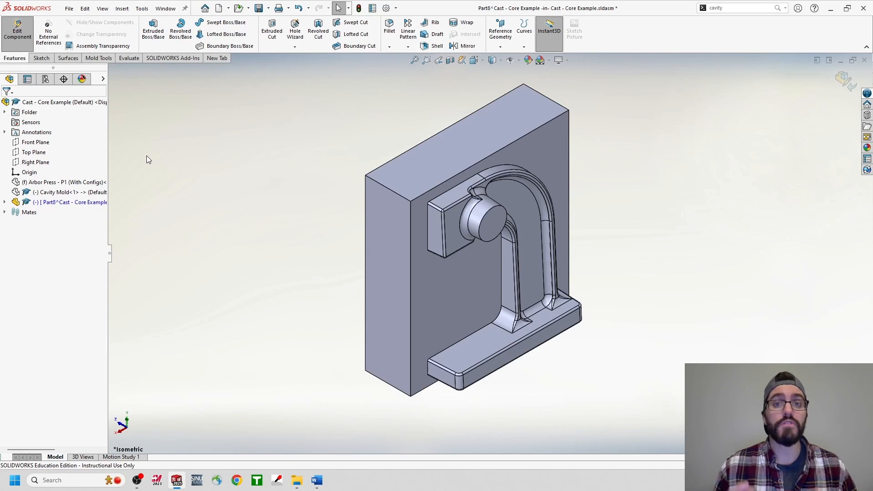
- Save the in-context part, with its references updated, as Core Mold in the Cast - Core Example folder
key("ctrl+s")
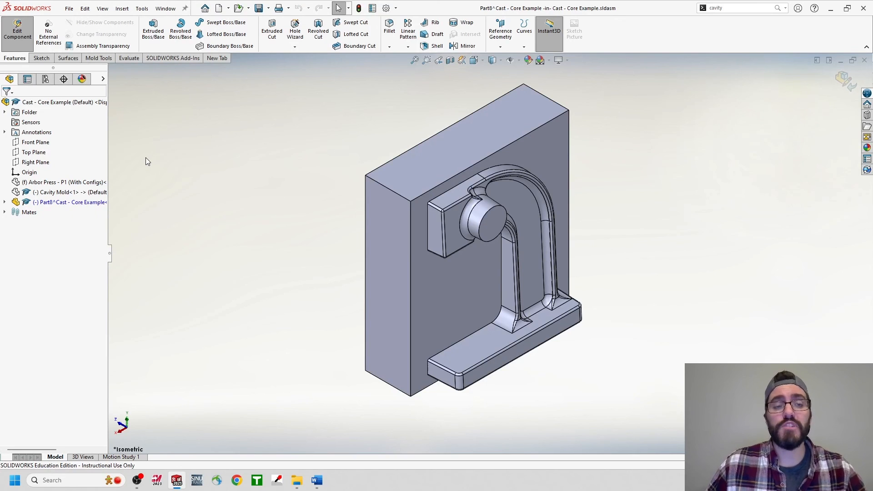
left_click(69, 8)
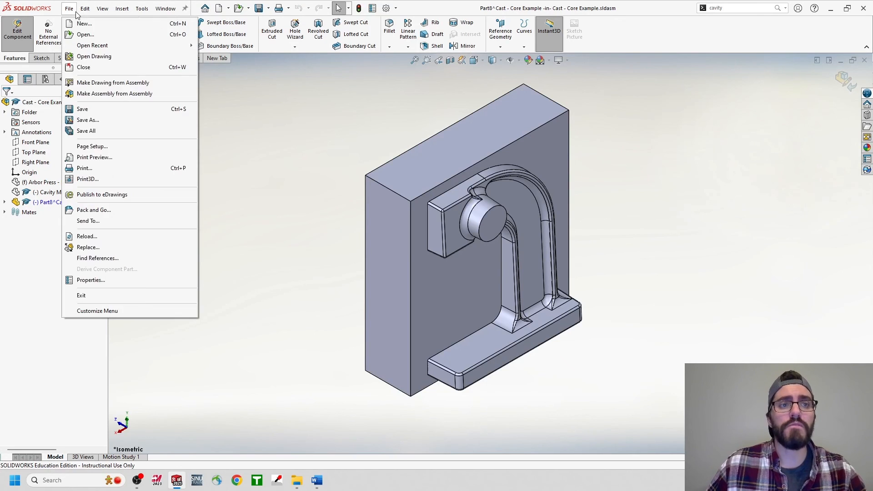
left_click(84, 119)
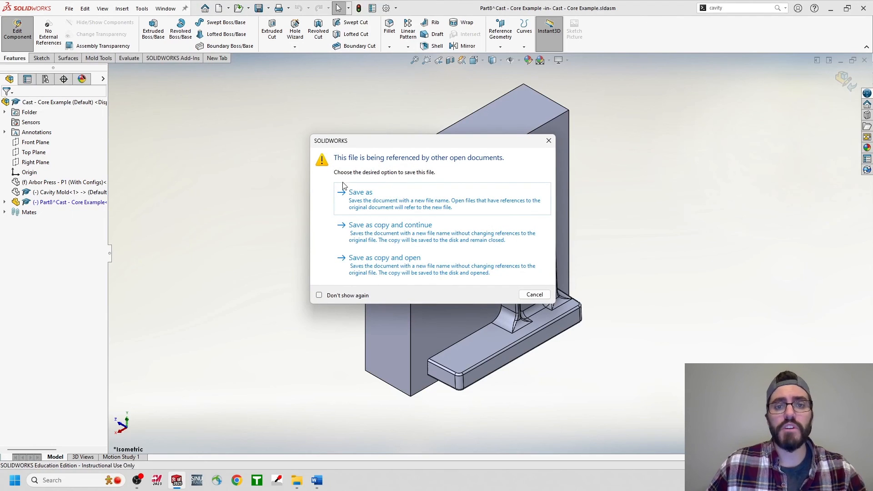
left_click(355, 192)
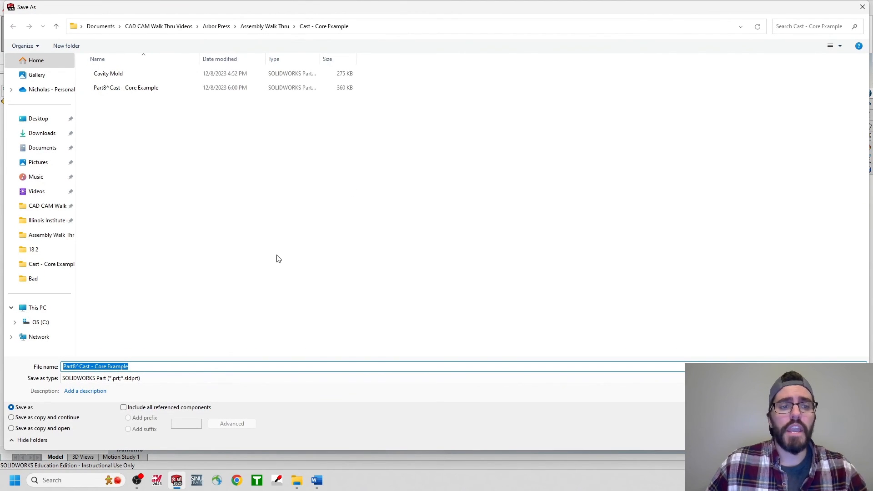
type("Core Mold")
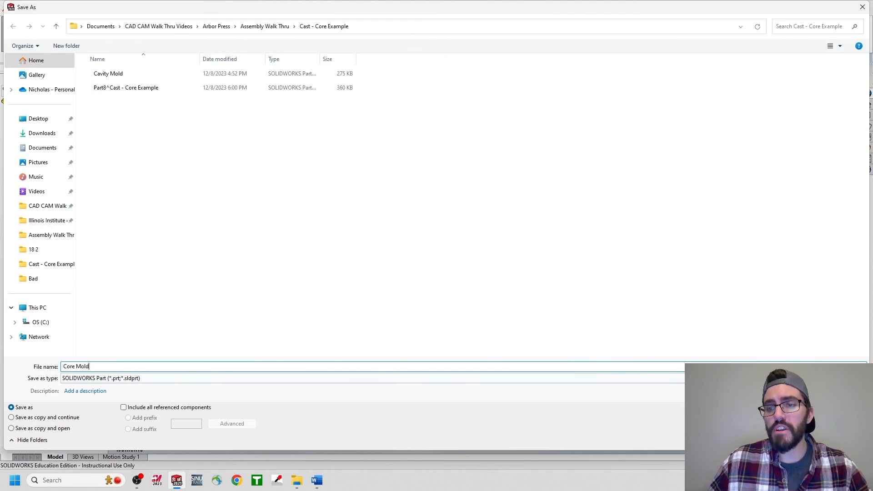
key("Return")
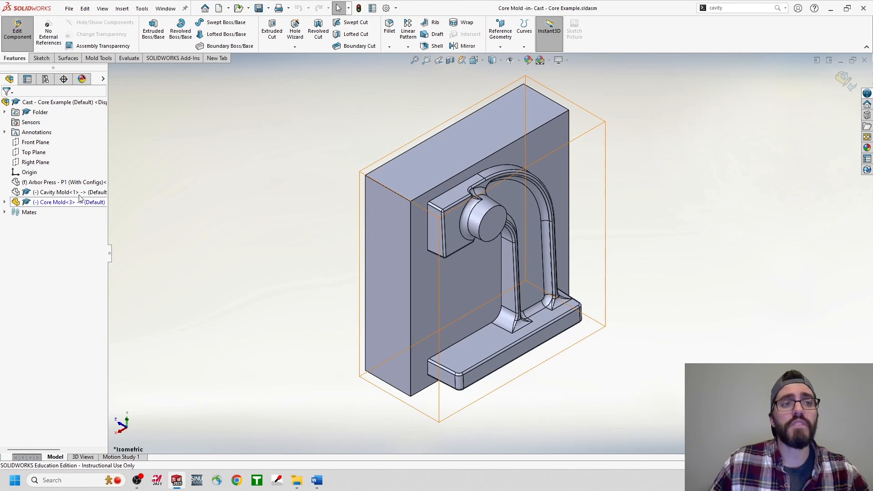
- Finish editing the Core Mold component and show the hidden Arbor Press and Cavity Mold components
left_click(15, 45)
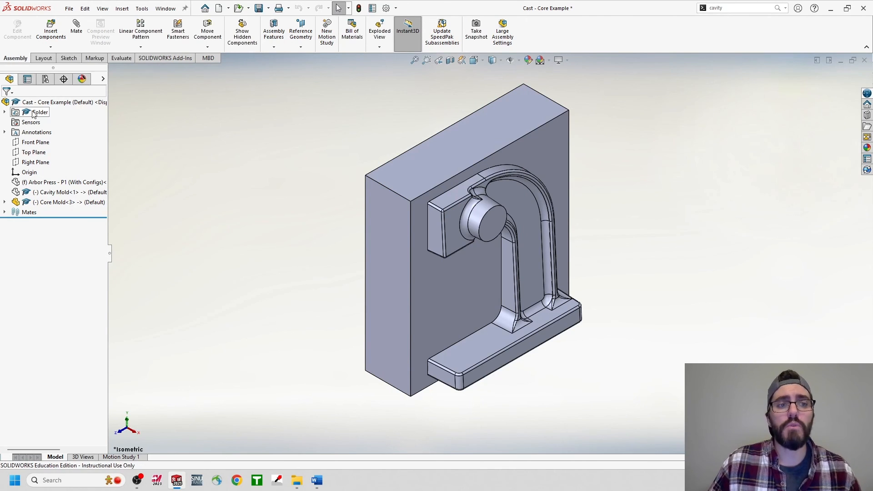
left_click(45, 183)
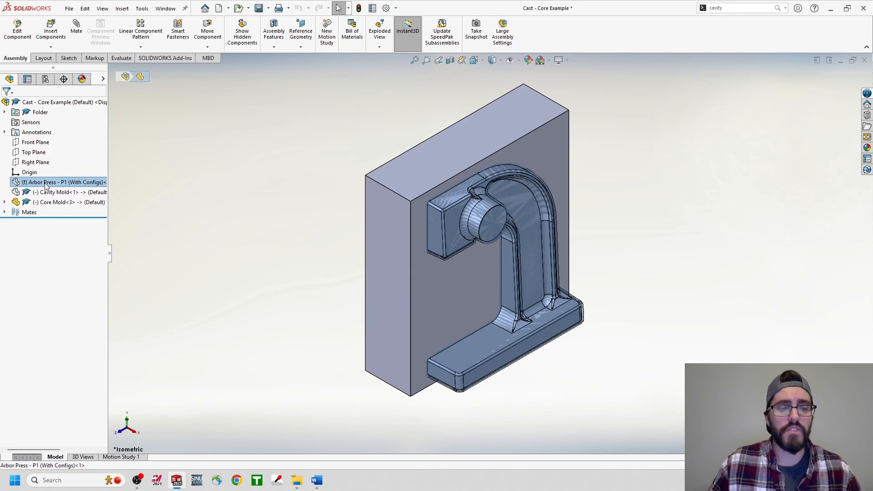
left_click(46, 192, "ctrl")
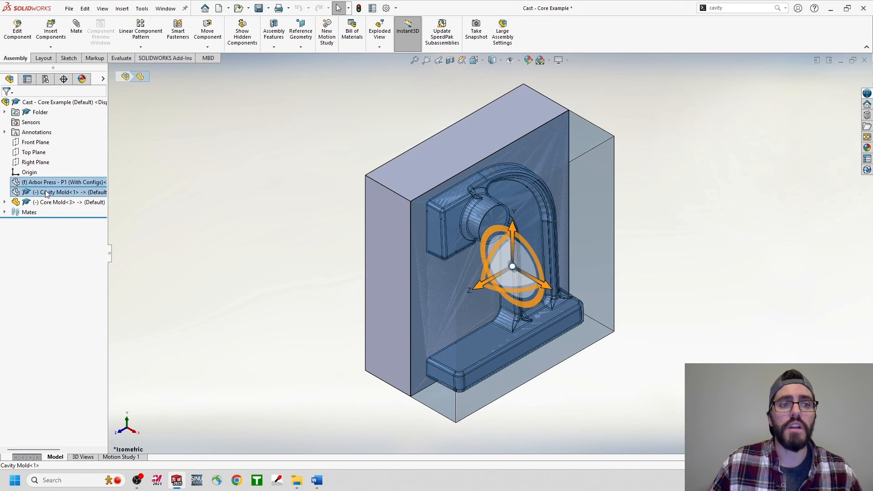
right_click(46, 191)
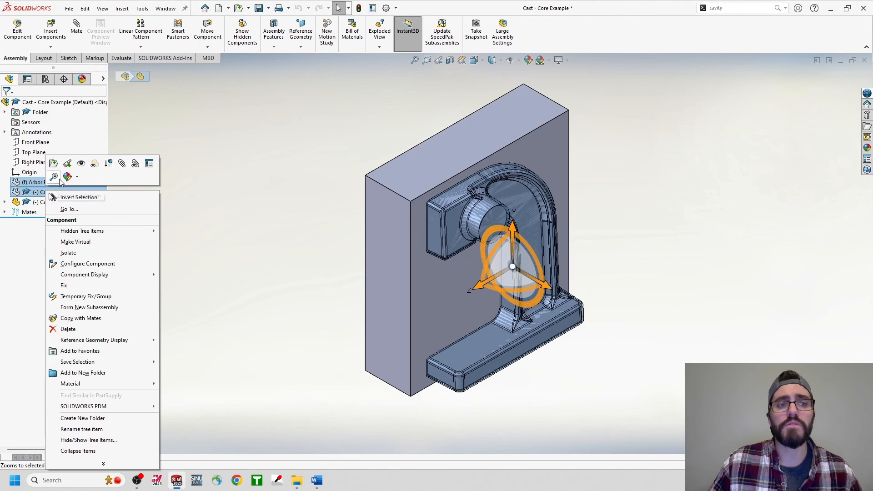
left_click(80, 166)
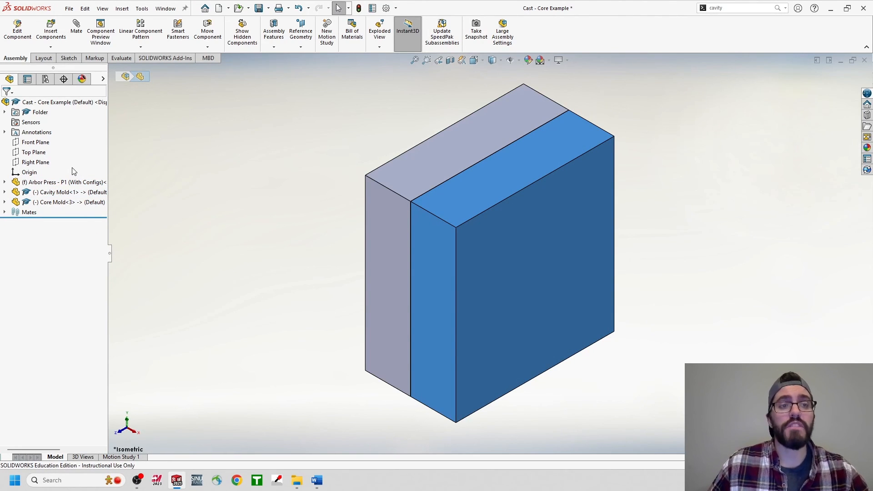
- Save the assembly under the name Cast - Core Example, replacing the existing assembly file in its folder
left_click(69, 8)
left_click(81, 122)
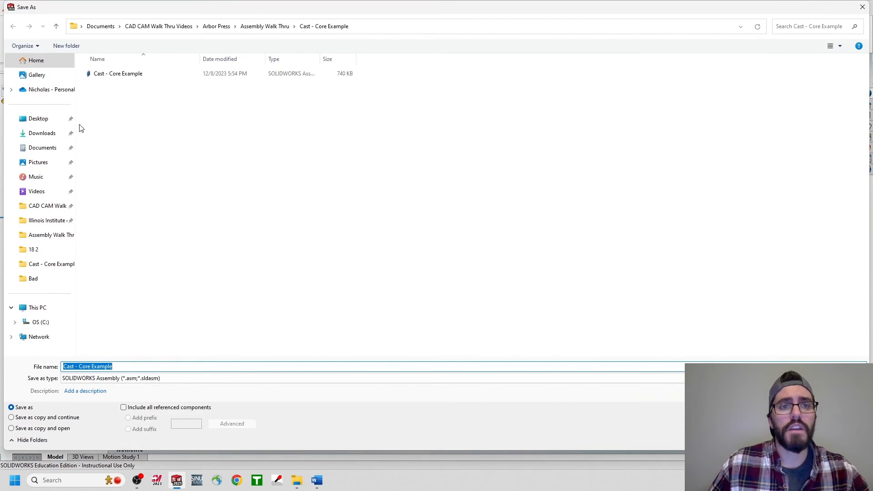
left_click(109, 80)
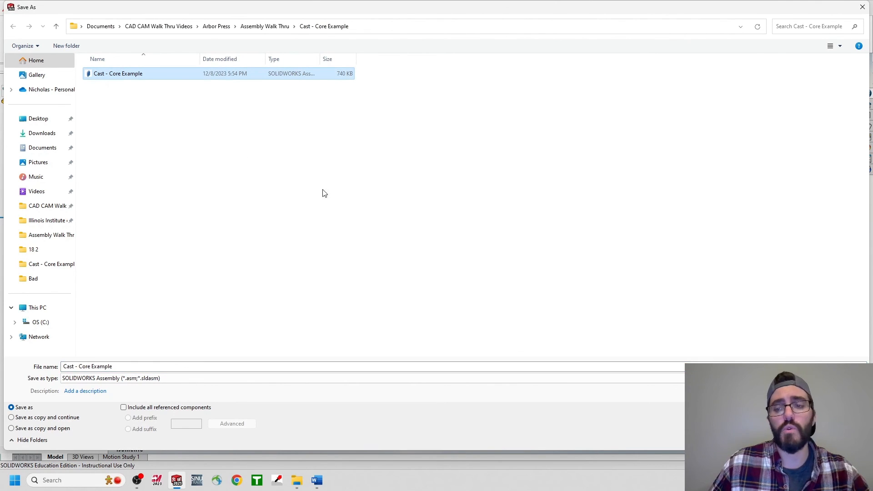
key("Return")
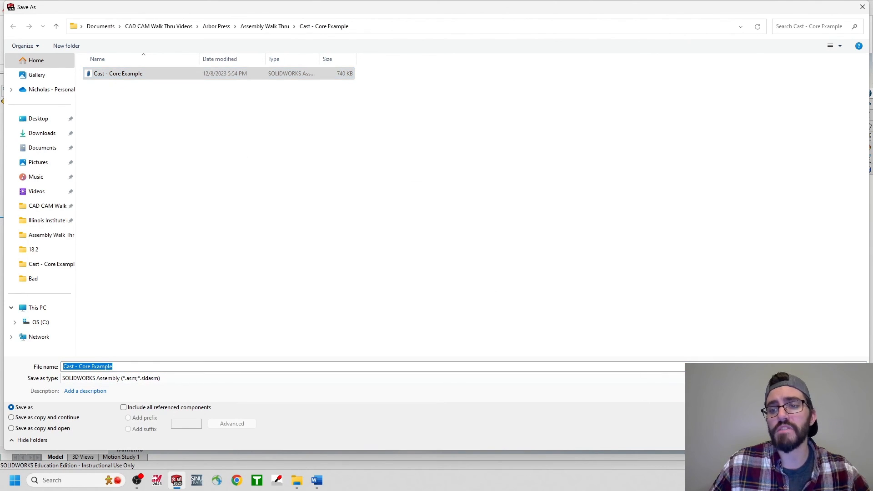
left_click(453, 239)
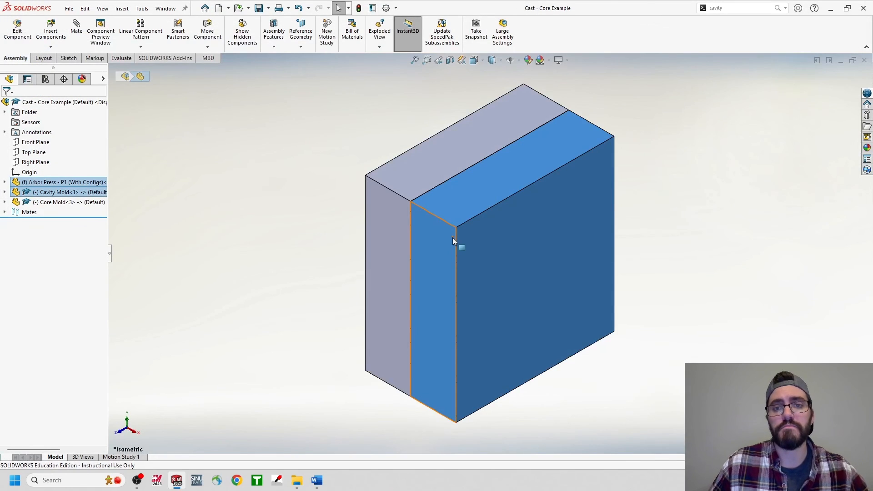